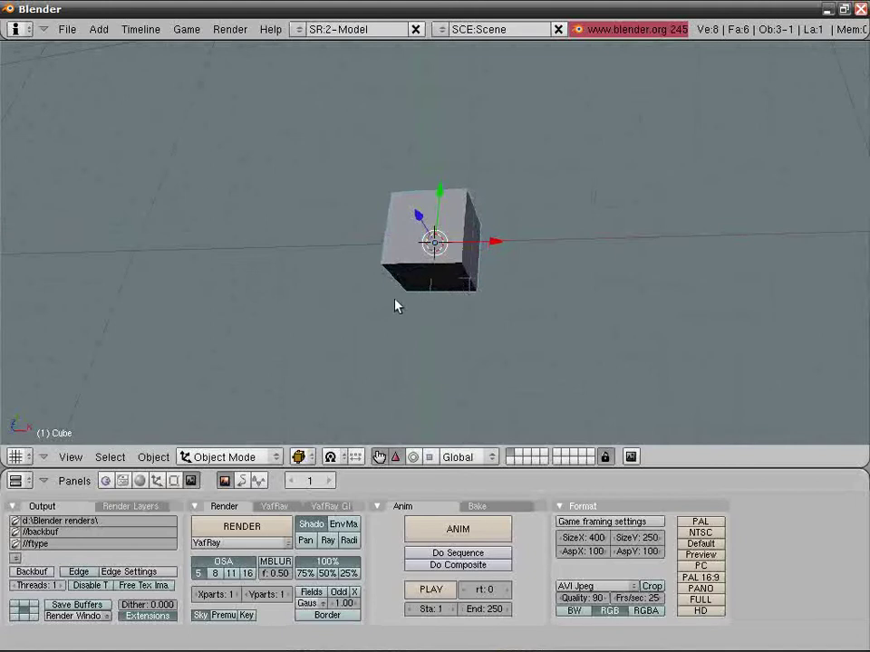
# Delete the default cube from the scene and switch to the front view.
pyautogui.click(397, 303)
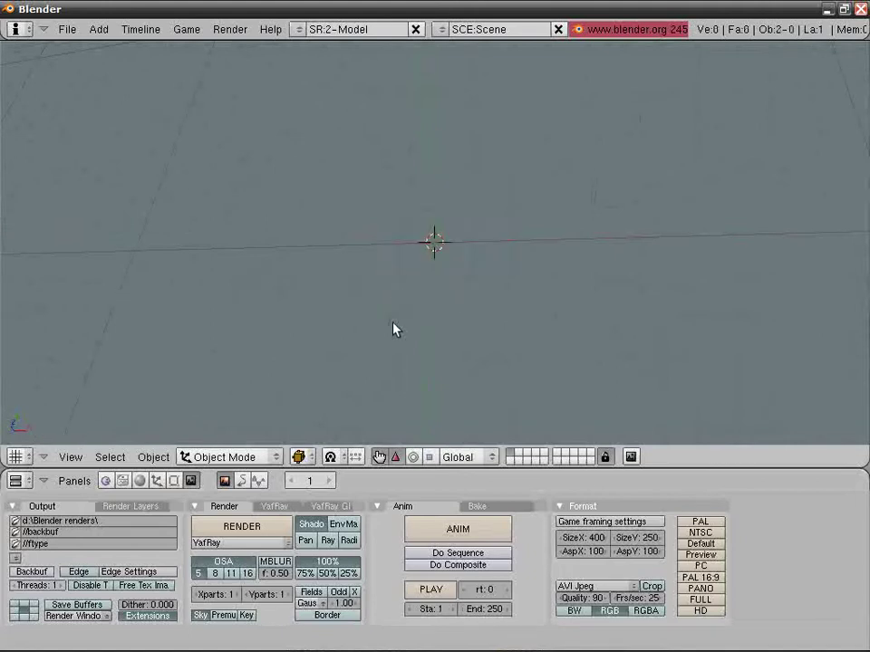
pyautogui.moveTo(393, 322); pyautogui.dragTo(450, 269, button='middle')
pyautogui.moveTo(624, 651)
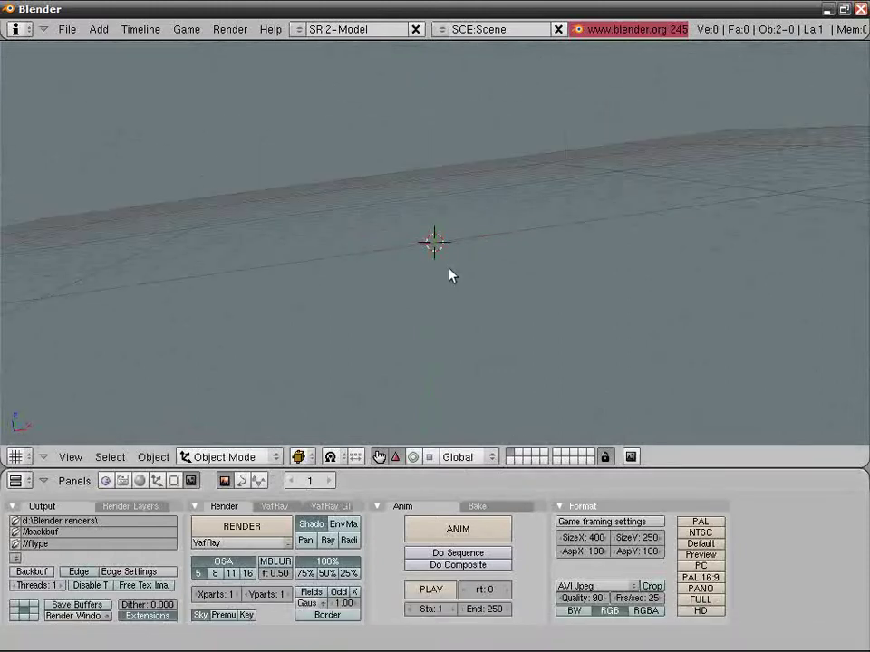
pyautogui.press('KP_1')
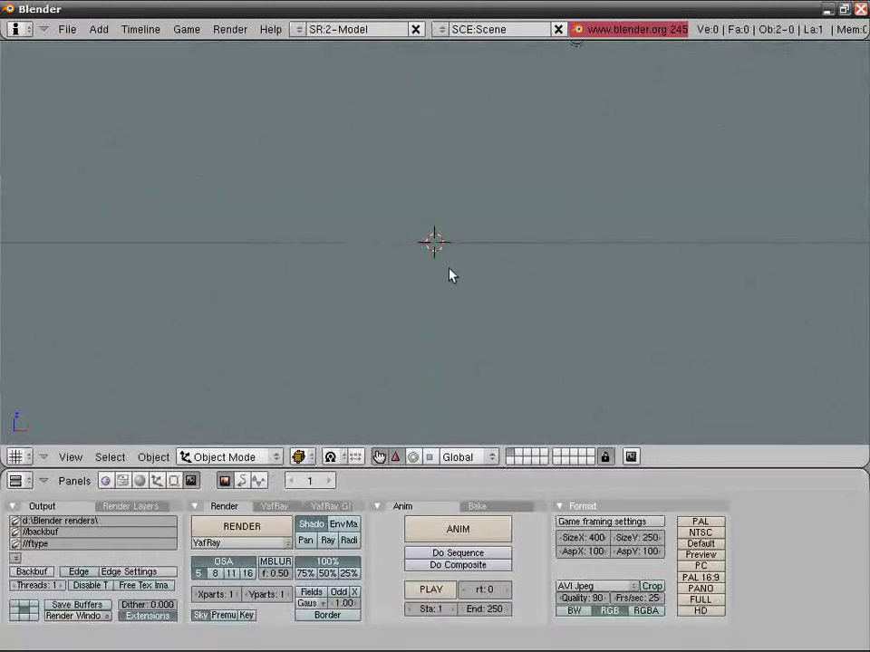
# Add a text object at the 3D cursor in the front view.
pyautogui.press('space')
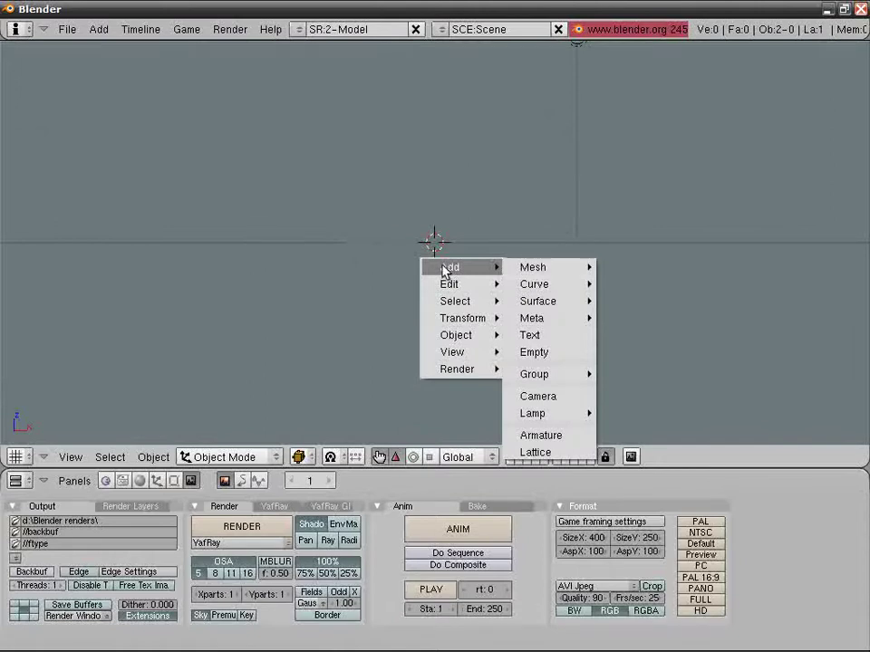
pyautogui.moveTo(557, 268)
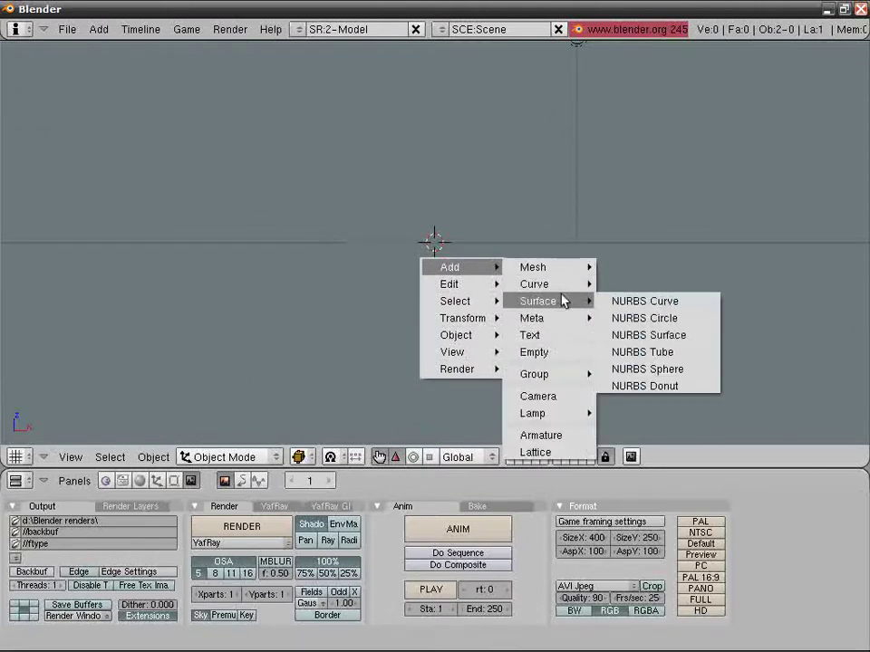
pyautogui.moveTo(578, 316)
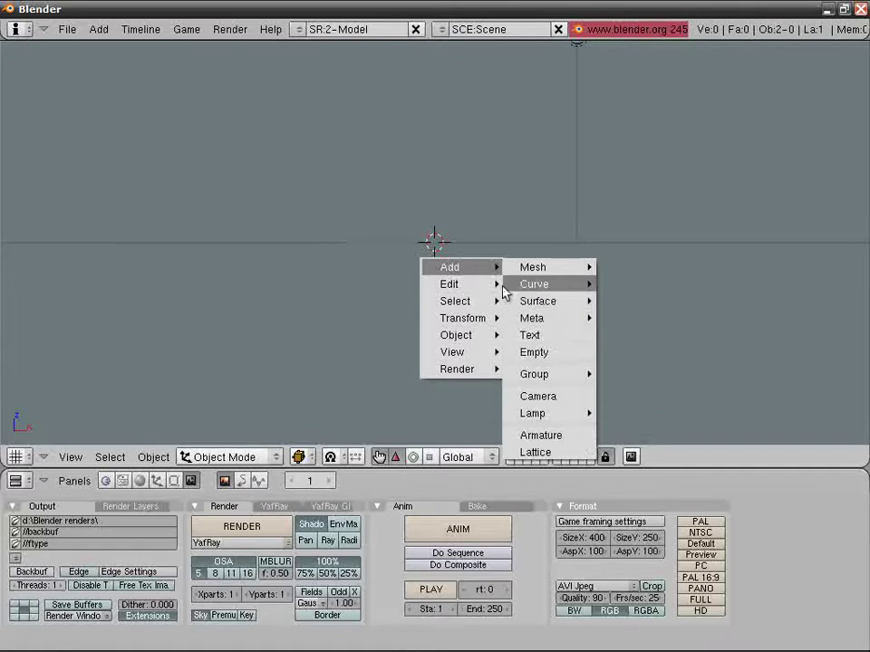
pyautogui.click(535, 333)
# Replace the placeholder text with "Merry Christmas!!" and return to Object Mode.
pyautogui.press('BackSpace')
pyautogui.press('BackSpace')
pyautogui.press('BackSpace')
pyautogui.press('BackSpace')
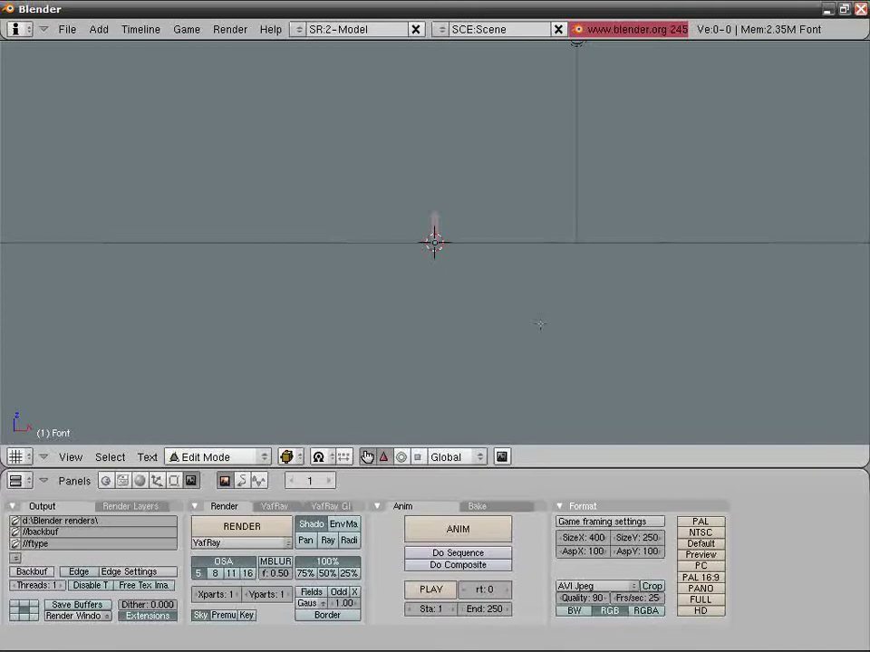
pyautogui.write('Merry ')
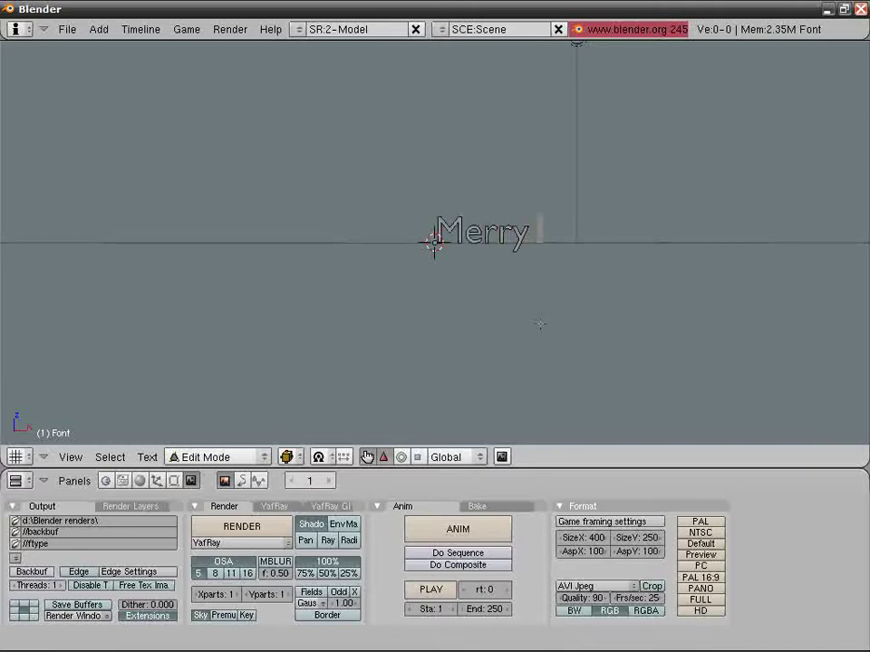
pyautogui.write('Christmas')
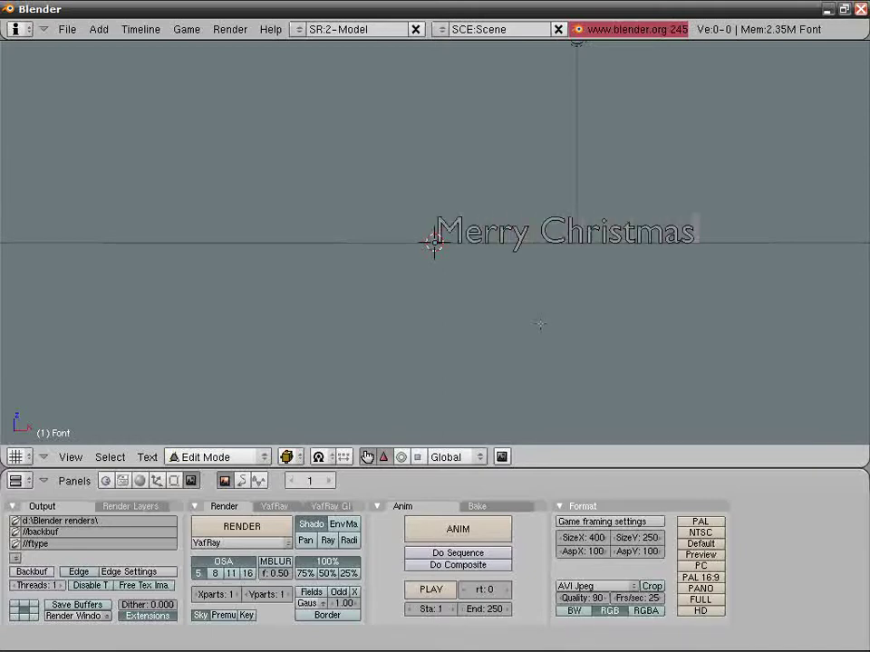
pyautogui.write('!!')
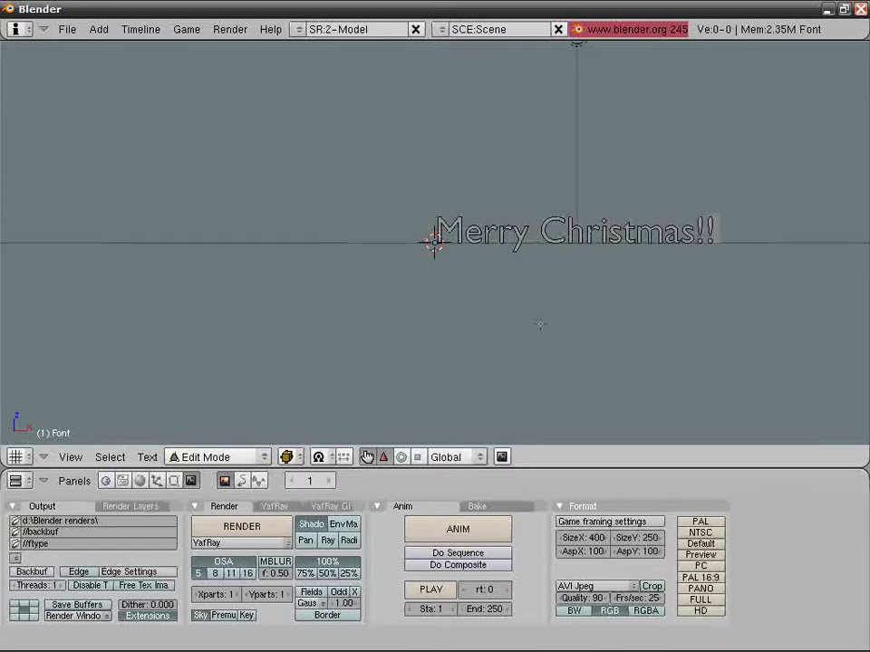
pyautogui.press('Tab')
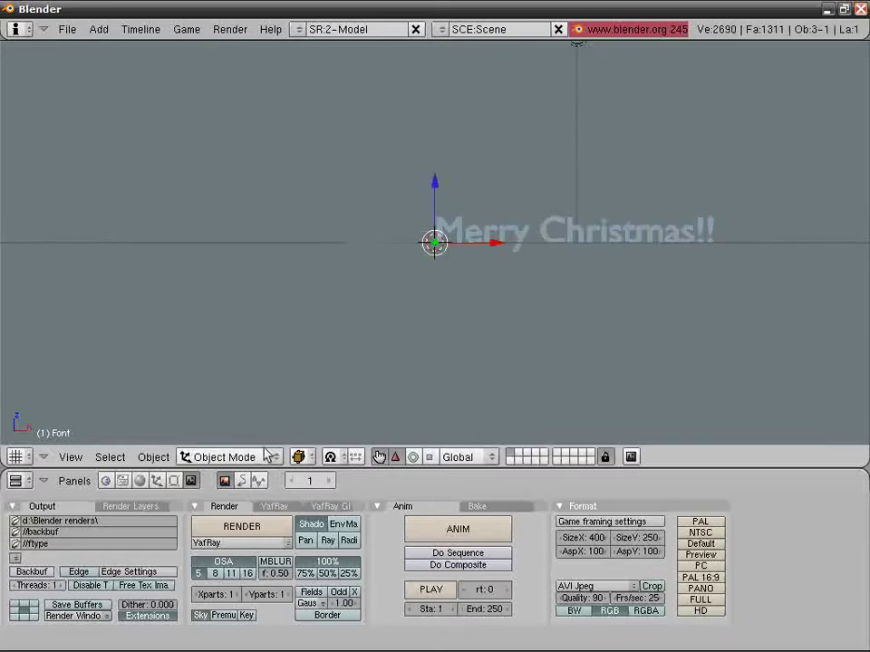
# Center the text geometry on the text object's origin.
pyautogui.click(174, 480)
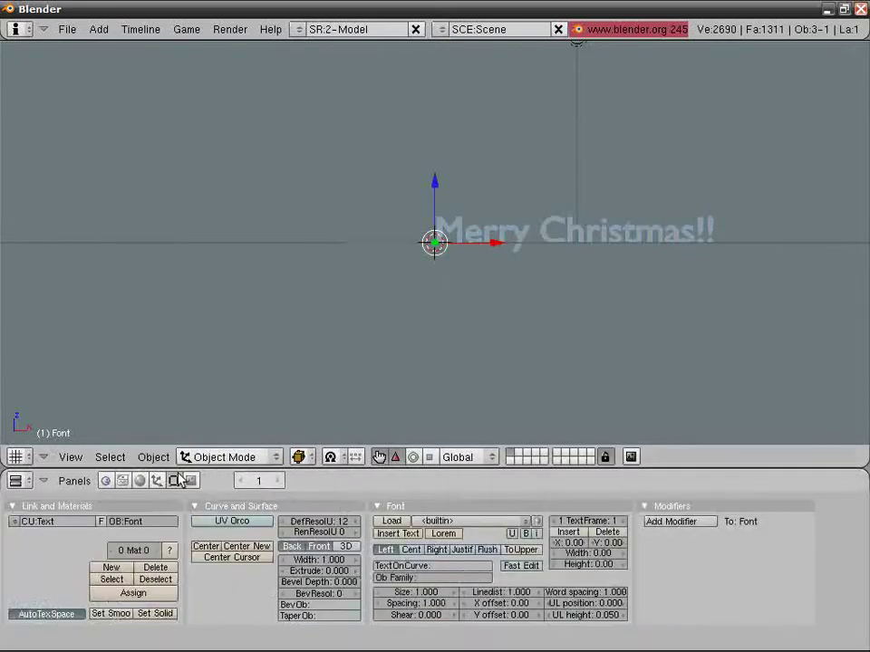
pyautogui.click(207, 547)
pyautogui.moveTo(279, 439); pyautogui.dragTo(235, 425, button='middle')
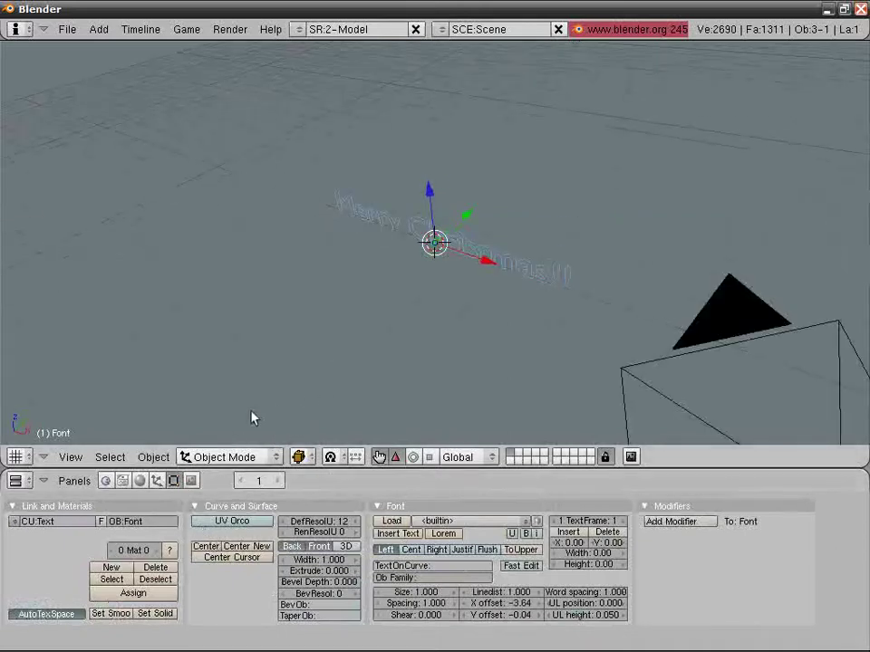
pyautogui.scroll(1, 297, 356)
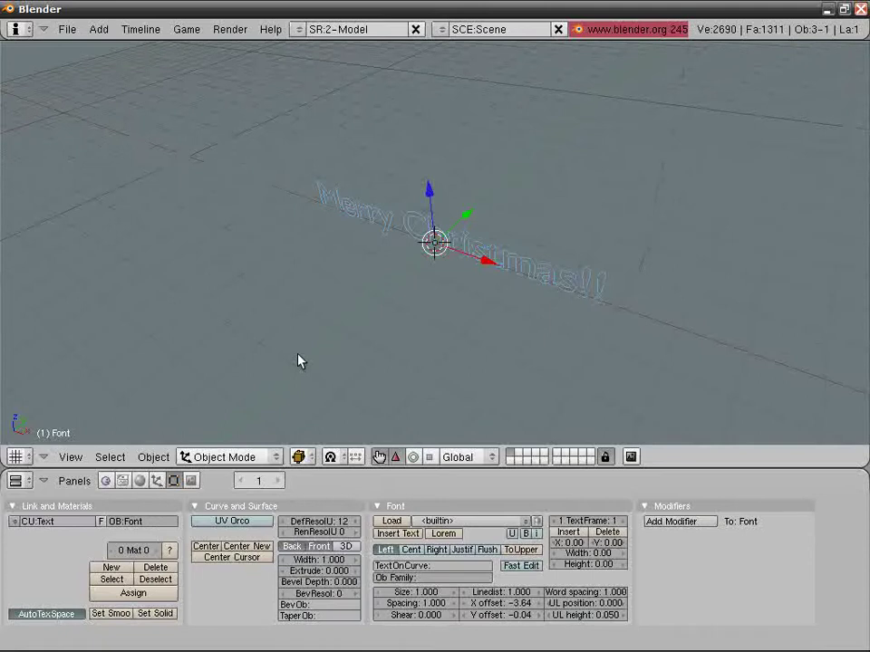
# Give the flat text thickness by setting its Extrude value to 0.100.
pyautogui.moveTo(298, 354); pyautogui.dragTo(315, 221, button='middle')
pyautogui.scroll(2, 388, 363)
pyautogui.scroll(2, 375, 282)
pyautogui.scroll(-2, 257, 227)
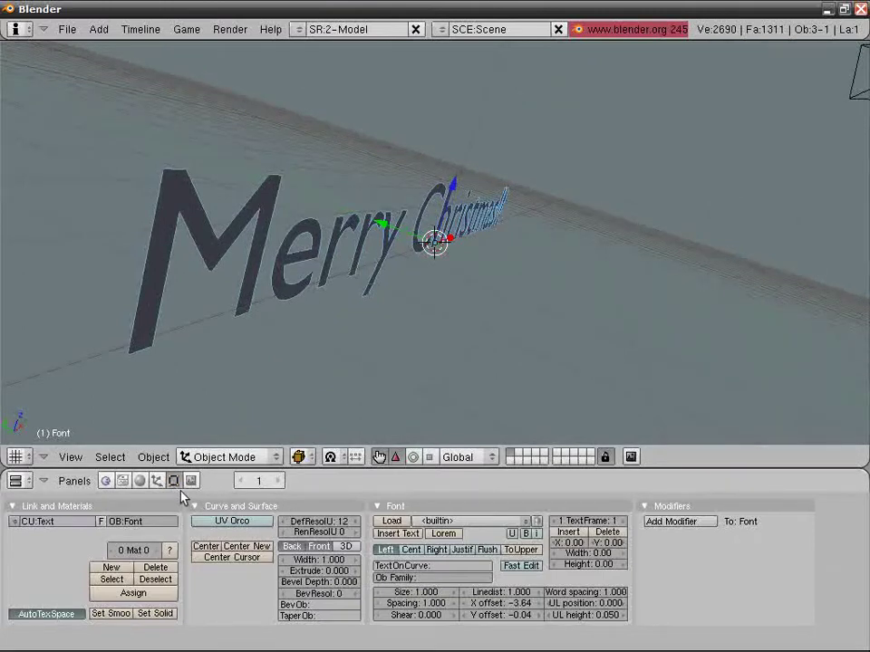
pyautogui.moveTo(456, 349); pyautogui.dragTo(376, 328, button='middle')
pyautogui.click(350, 575)
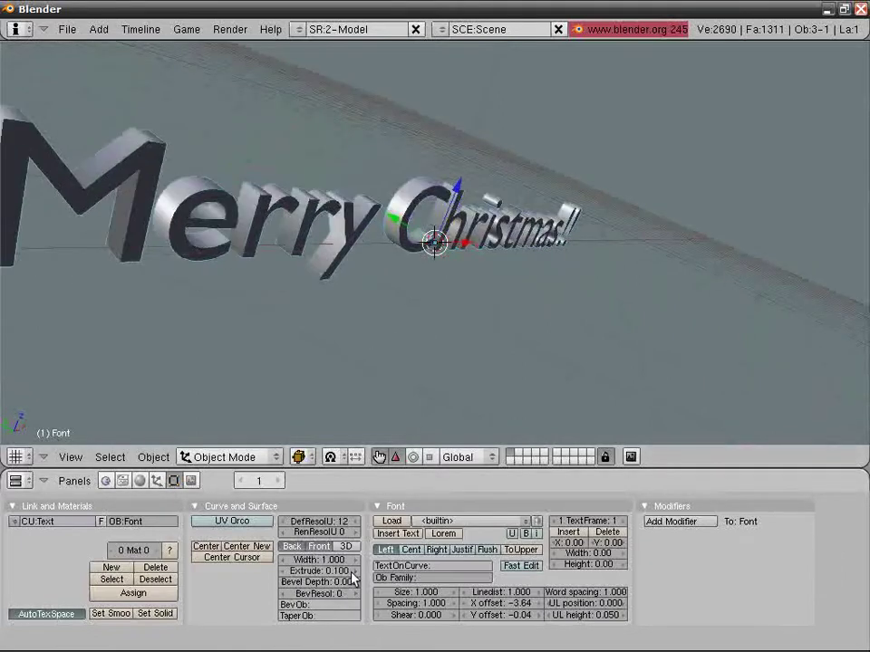
pyautogui.moveTo(458, 383); pyautogui.dragTo(330, 478, button='middle')
pyautogui.click(283, 571)
pyautogui.moveTo(283, 426); pyautogui.dragTo(378, 360, button='middle')
pyautogui.moveTo(428, 286); pyautogui.dragTo(347, 426, button='middle')
pyautogui.click(354, 571)
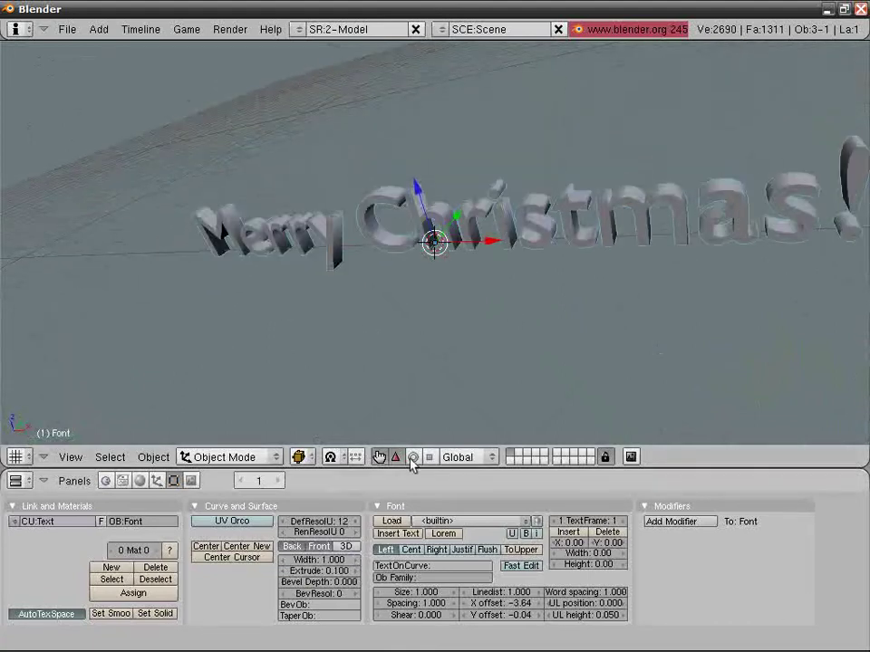
# Bevel the edges of the extruded letters with a Bevel Depth of 0.020.
pyautogui.moveTo(387, 212); pyautogui.dragTo(363, 353, button='middle')
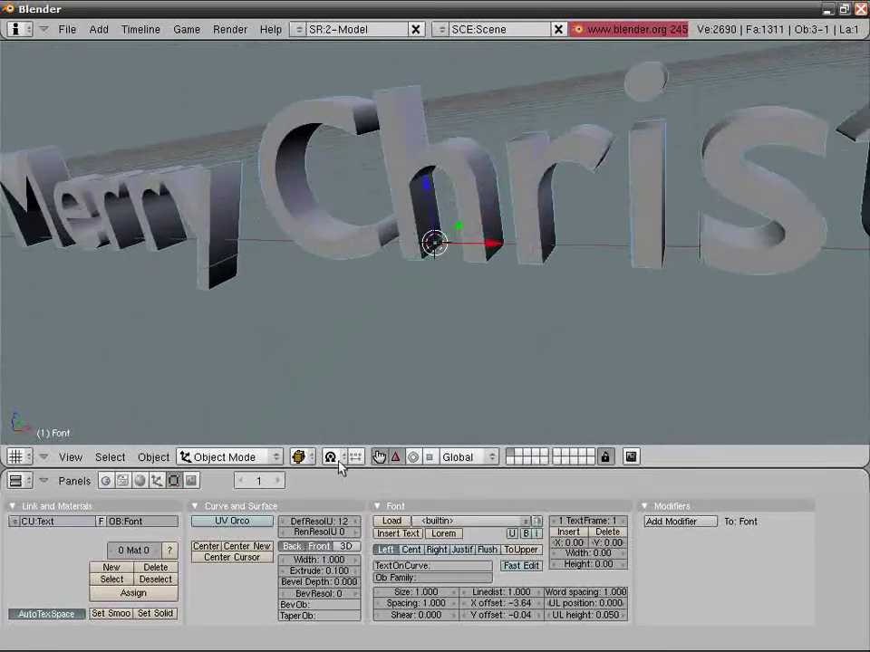
pyautogui.click(354, 582)
pyautogui.click(355, 583)
pyautogui.moveTo(425, 408); pyautogui.dragTo(459, 350, button='middle')
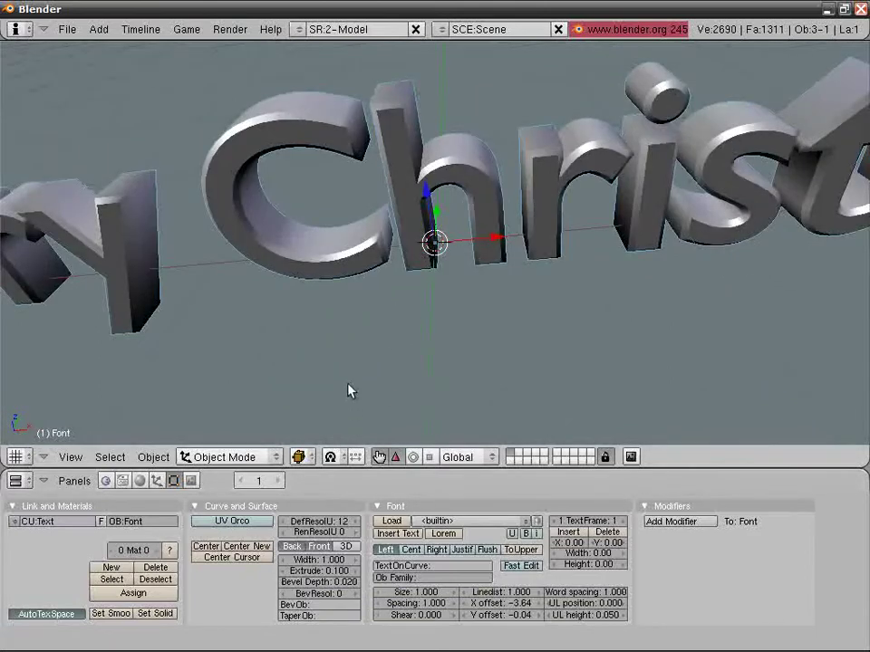
pyautogui.scroll(4, 350, 391)
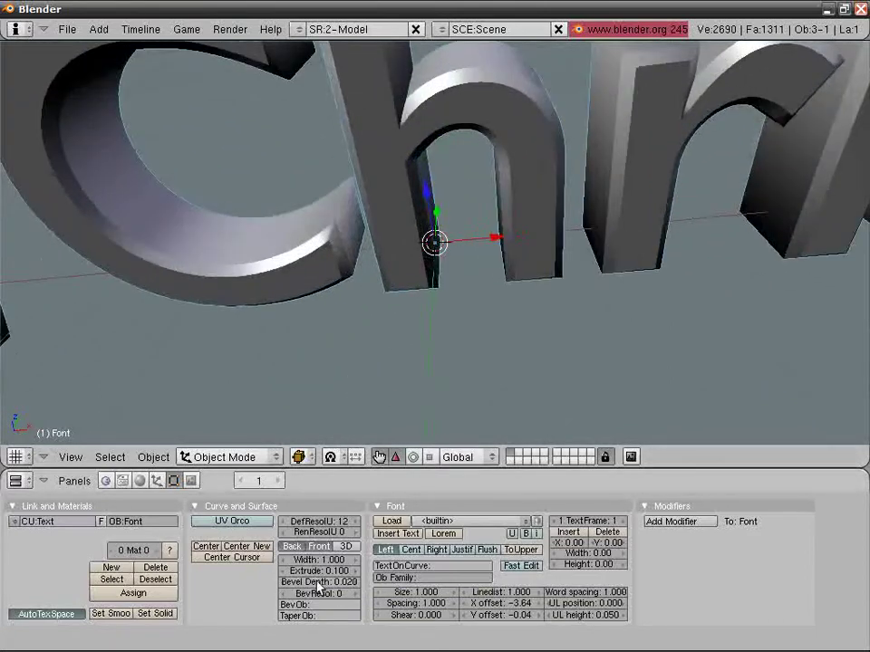
# Round the letters' bevel by raising BevResol to 7 and inspect the resulting geometry in wireframe.
pyautogui.moveTo(404, 289); pyautogui.dragTo(331, 355, button='middle')
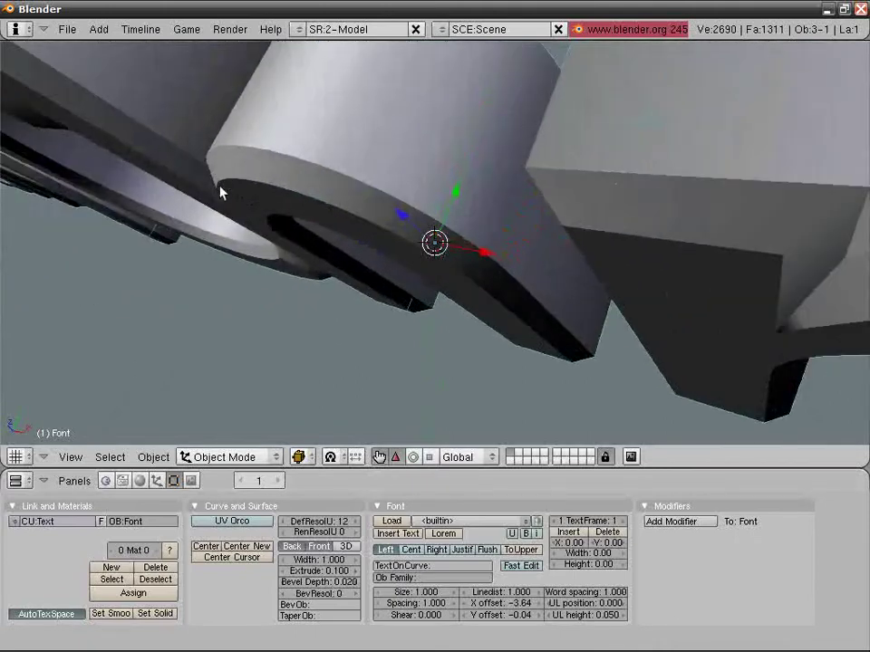
pyautogui.click(356, 595)
pyautogui.click(357, 595)
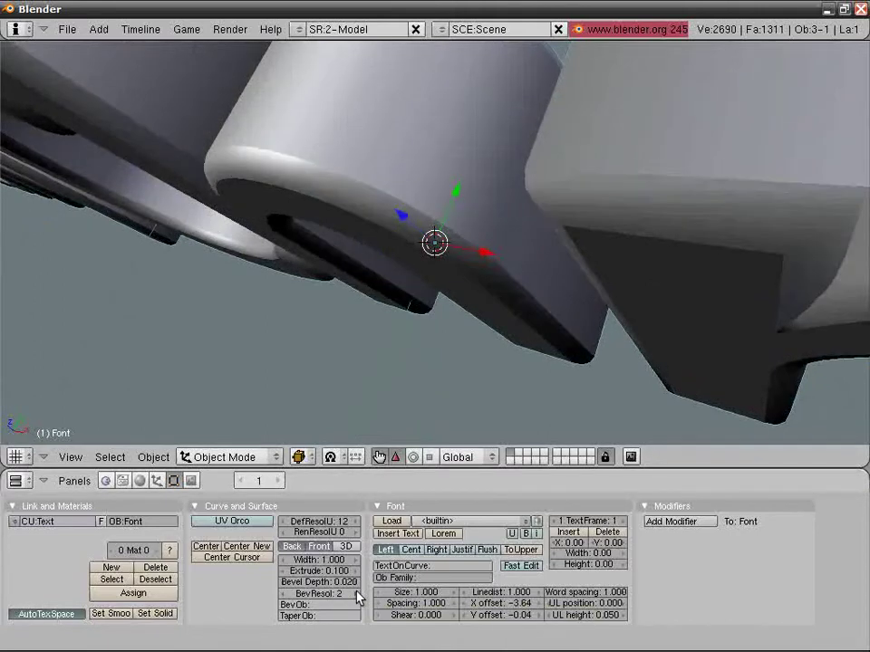
pyautogui.click(357, 595)
pyautogui.click(357, 596)
pyautogui.click(357, 596)
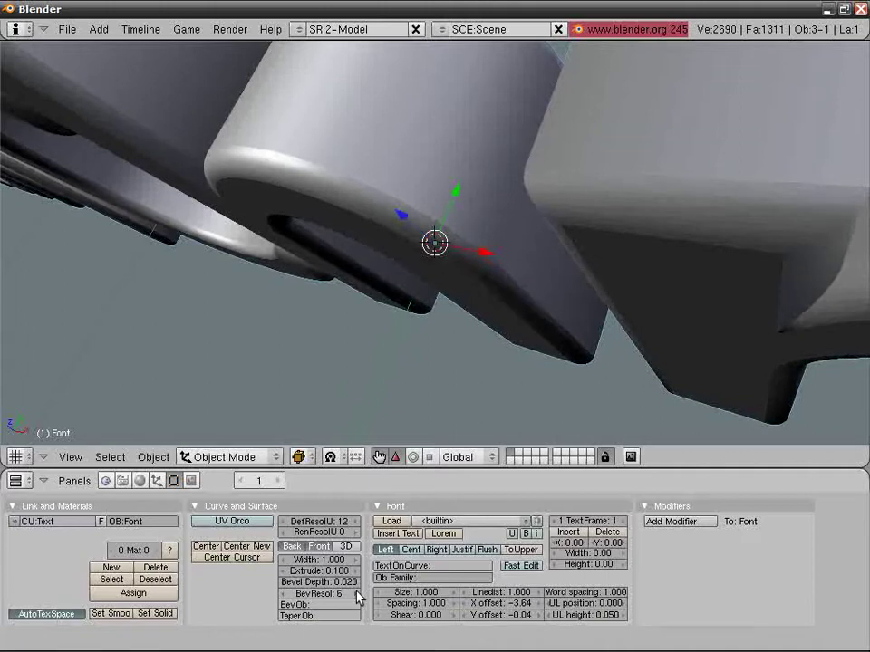
pyautogui.press('z')
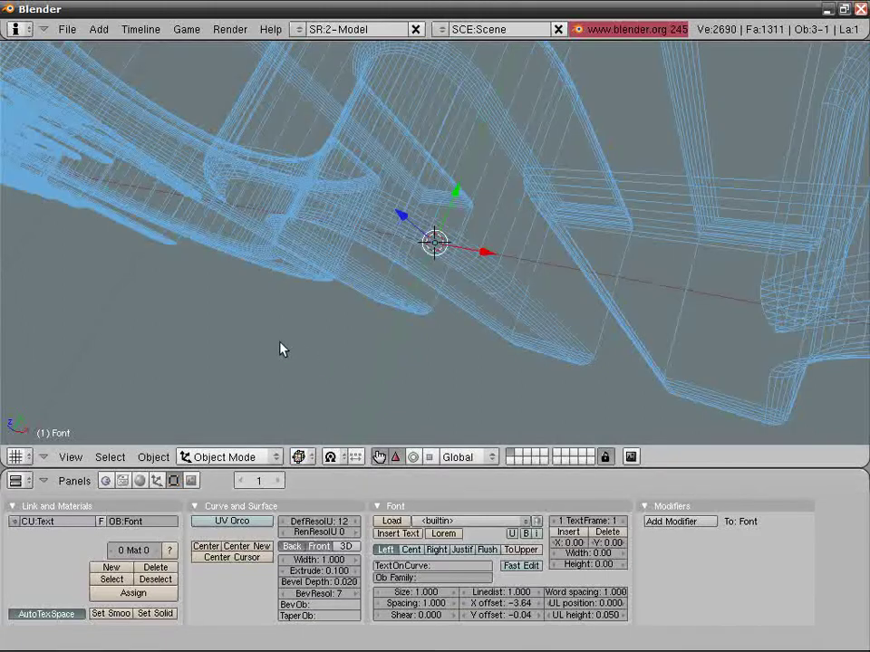
pyautogui.moveTo(293, 228); pyautogui.dragTo(420, 209, button='middle')
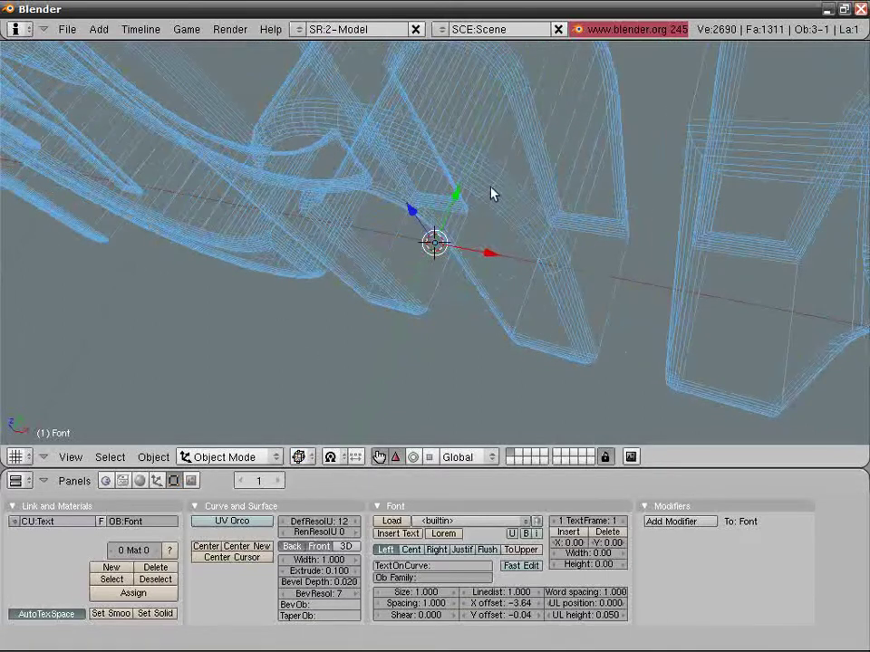
pyautogui.scroll(5, 379, 165)
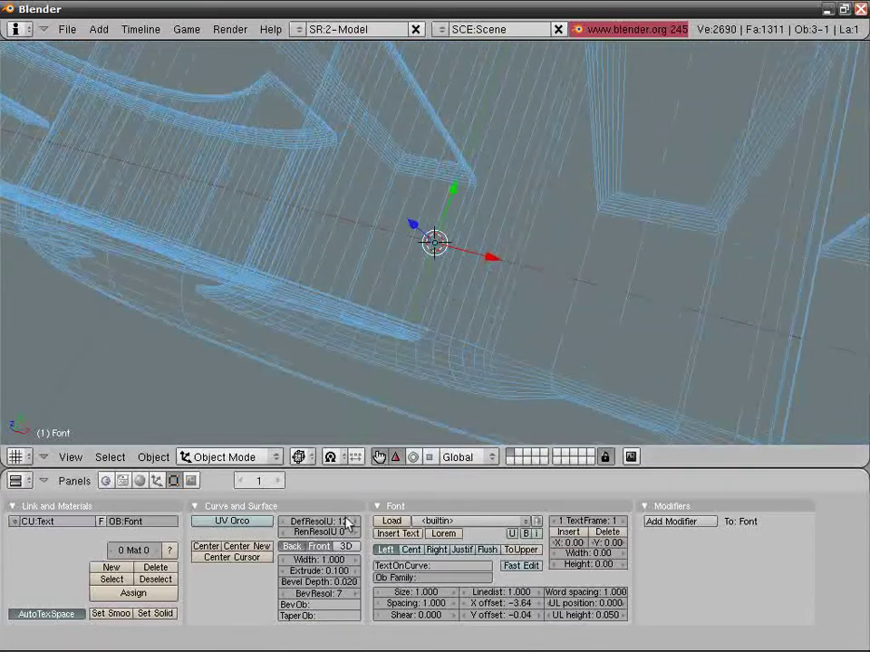
# Lower the text's BevResol to 2 while keeping Bevel Depth at 0.020, and return to solid shading.
pyautogui.click(285, 583)
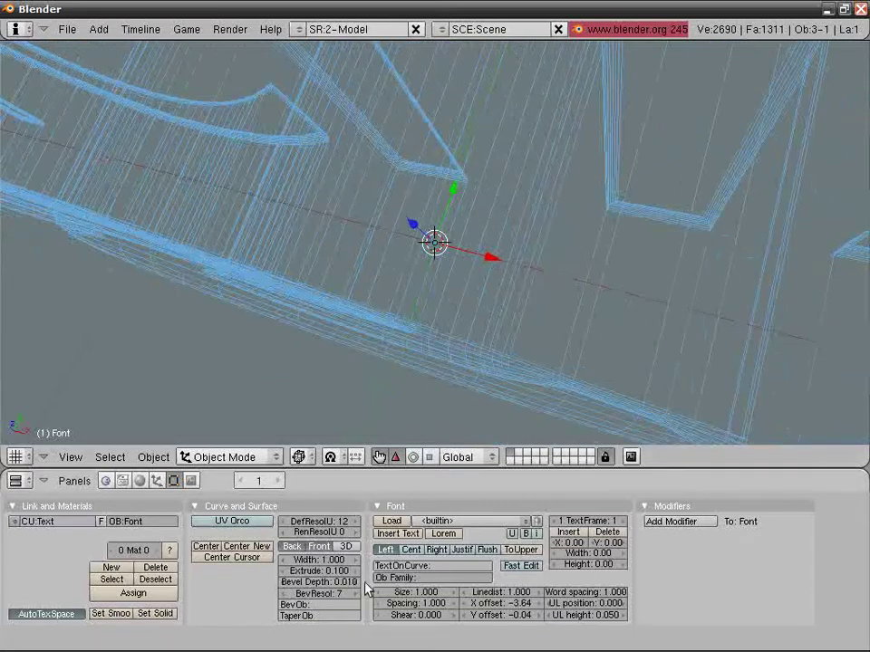
pyautogui.click(356, 582)
pyautogui.click(282, 594)
pyautogui.click(282, 594)
pyautogui.click(282, 594)
pyautogui.doubleClick(282, 594)
pyautogui.moveTo(265, 342); pyautogui.dragTo(283, 226, button='middle')
pyautogui.scroll(-3, 283, 227)
pyautogui.press('z')
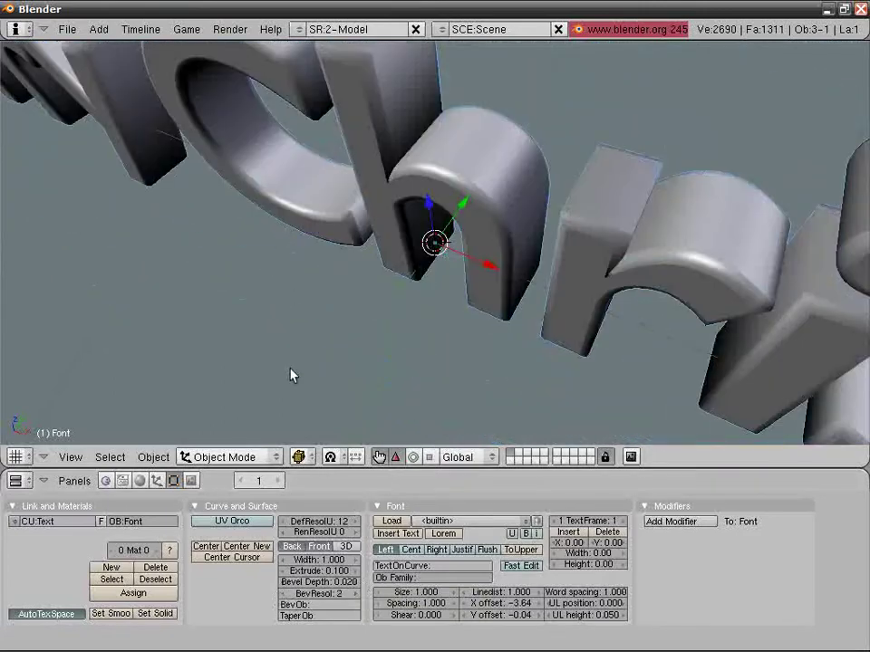
# Remove the bevel from the letters by setting Bevel Depth to 0.000 and BevResol to 0.
pyautogui.scroll(-3, 290, 374)
pyautogui.moveTo(307, 585); pyautogui.dragTo(271, 589)
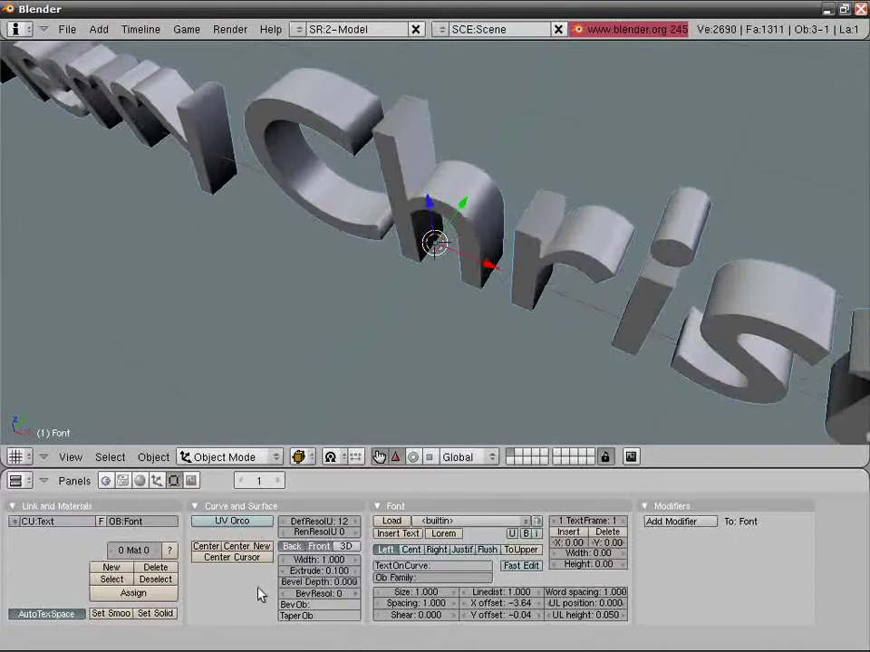
pyautogui.moveTo(342, 352); pyautogui.dragTo(489, 284, button='middle')
pyautogui.scroll(-4, 428, 293)
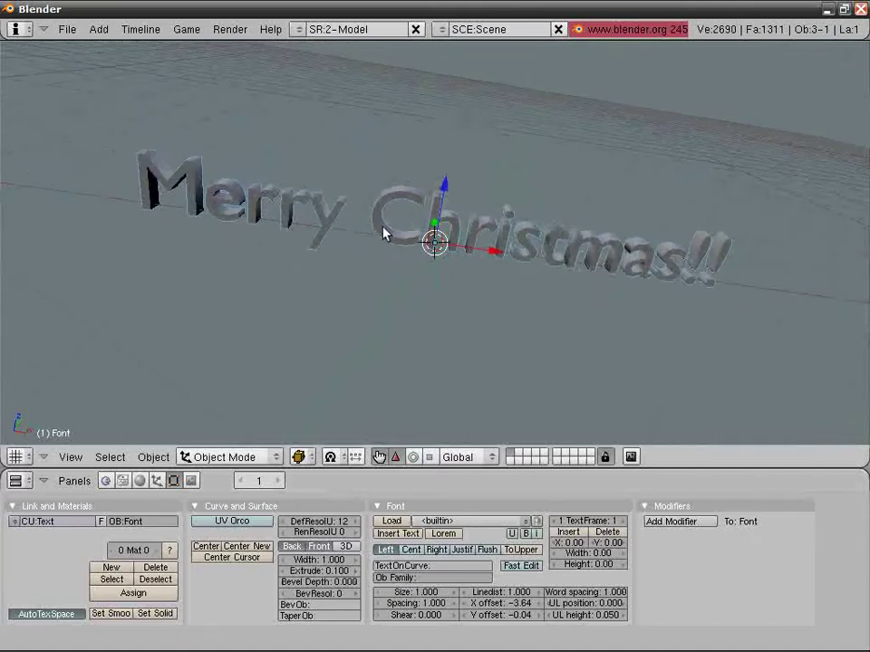
pyautogui.press('Tab')
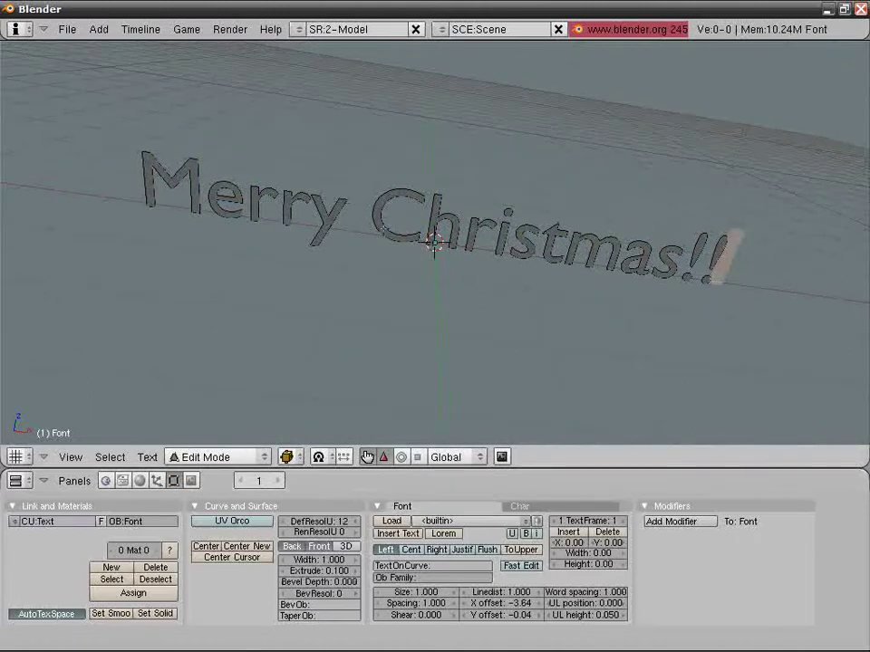
pyautogui.press('Tab')
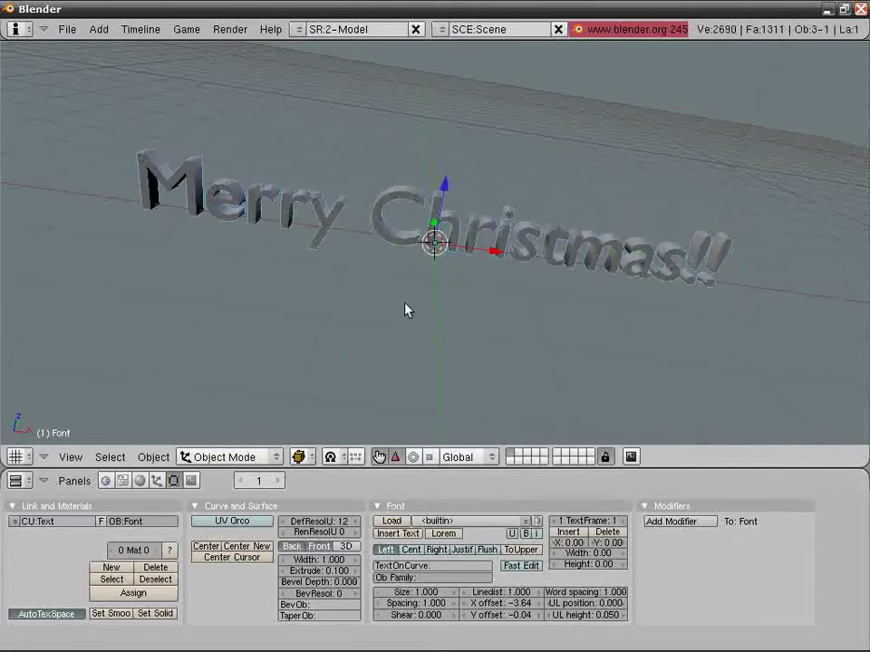
pyautogui.press('Tab')
pyautogui.press('Tab')
# Convert the "Merry Christmas!!" text object to a mesh.
pyautogui.hotkey('alt', 'c')
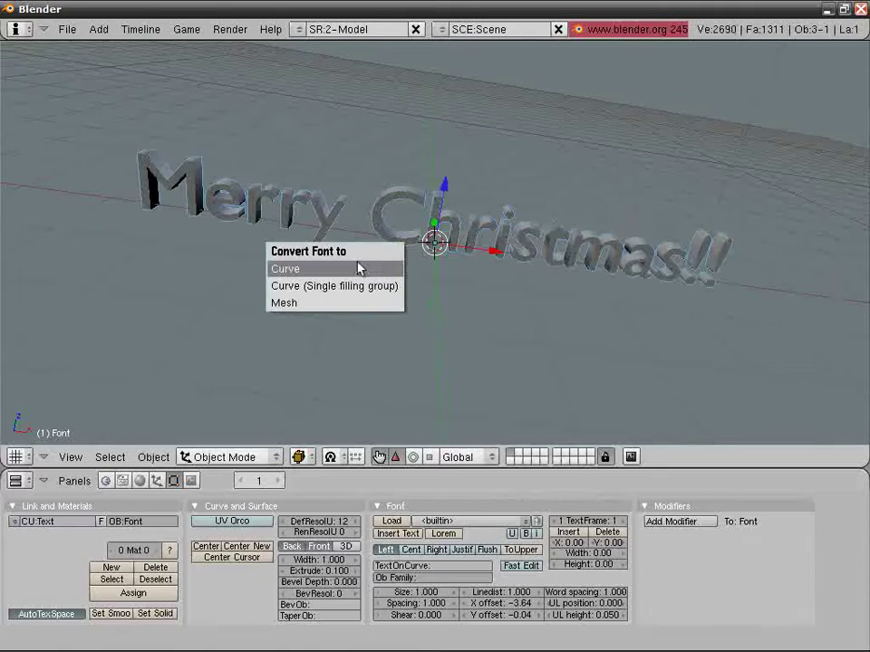
pyautogui.click(286, 304)
pyautogui.moveTo(291, 306); pyautogui.dragTo(598, 195, button='middle')
# Examine the converted text's mesh geometry in Edit Mode, selecting two vertices on the letter "e", and return to Object Mode.
pyautogui.press('Tab')
pyautogui.scroll(4, 453, 190)
pyautogui.scroll(-5, 598, 195)
pyautogui.rightClick(237, 215)
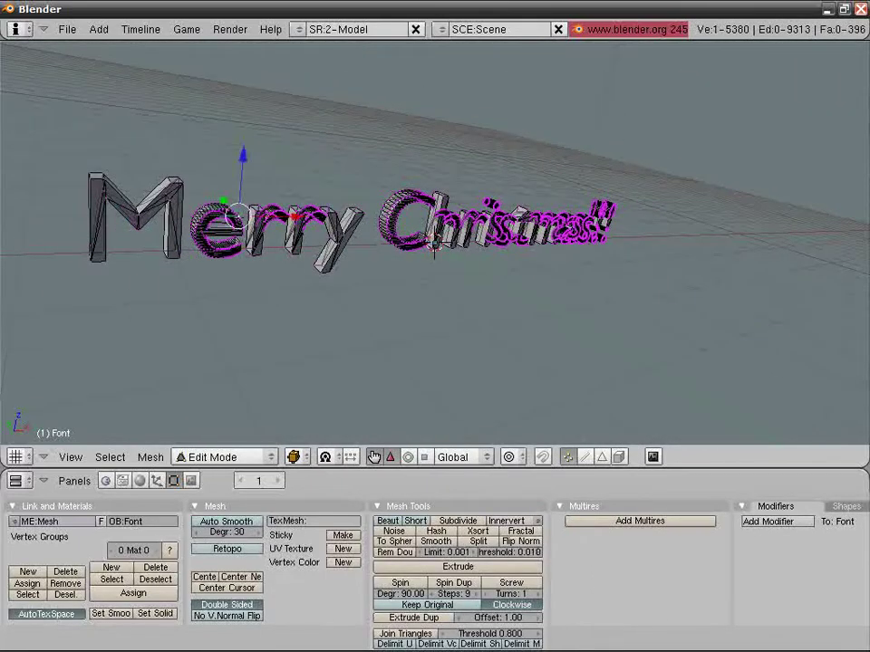
pyautogui.keyDown('shift'); pyautogui.rightClick(232, 210); pyautogui.keyUp('shift')
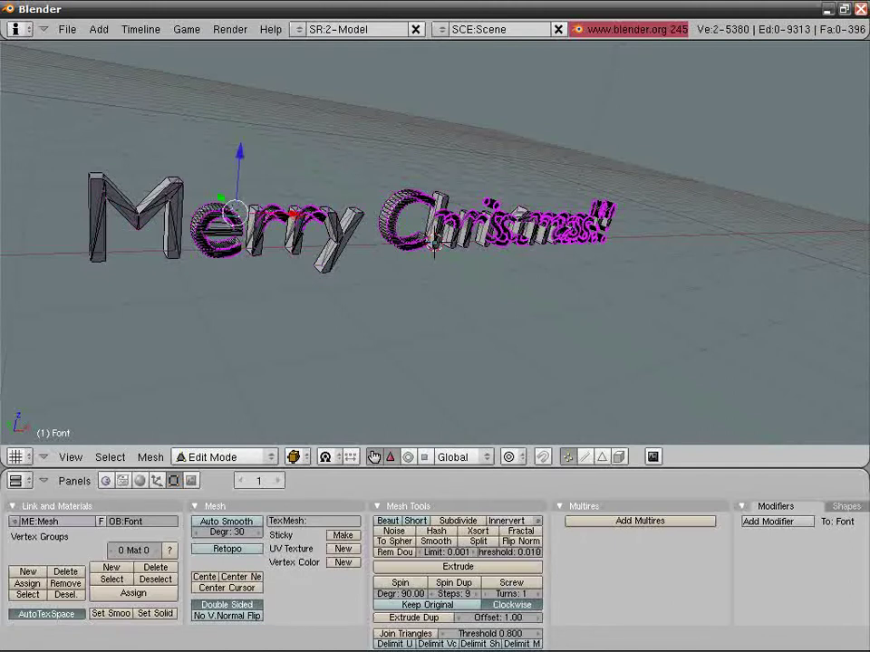
pyautogui.press('Tab')
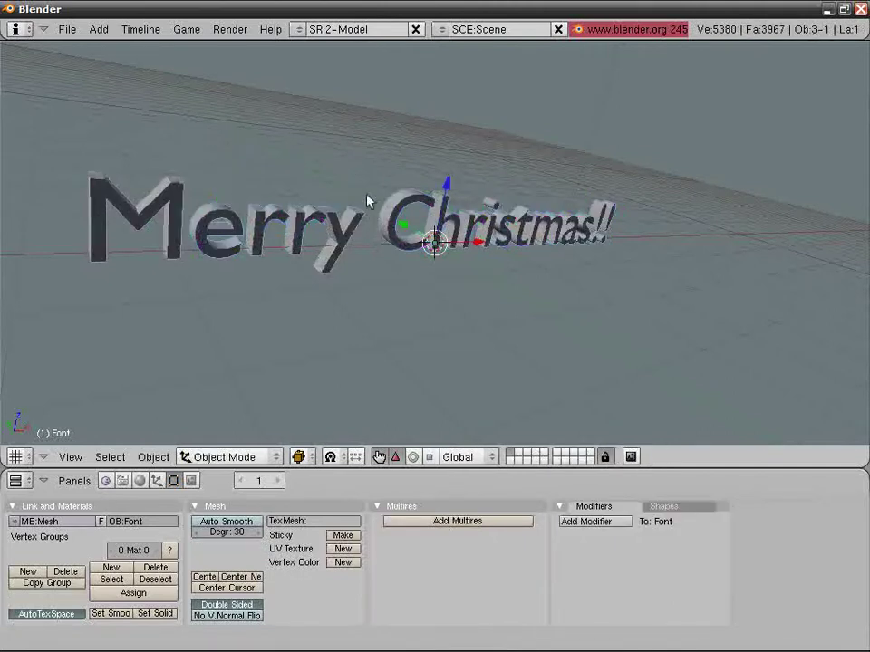
# Add a new material to the text mesh and clear the texture in its first texture slot.
pyautogui.moveTo(375, 192); pyautogui.dragTo(290, 244, button='middle')
pyautogui.press('F5')
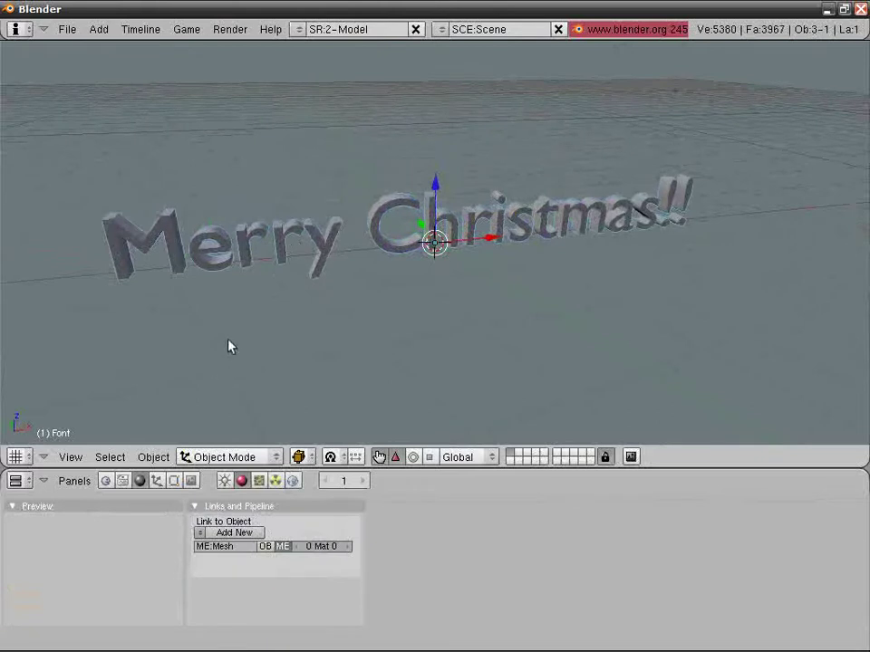
pyautogui.click(200, 532)
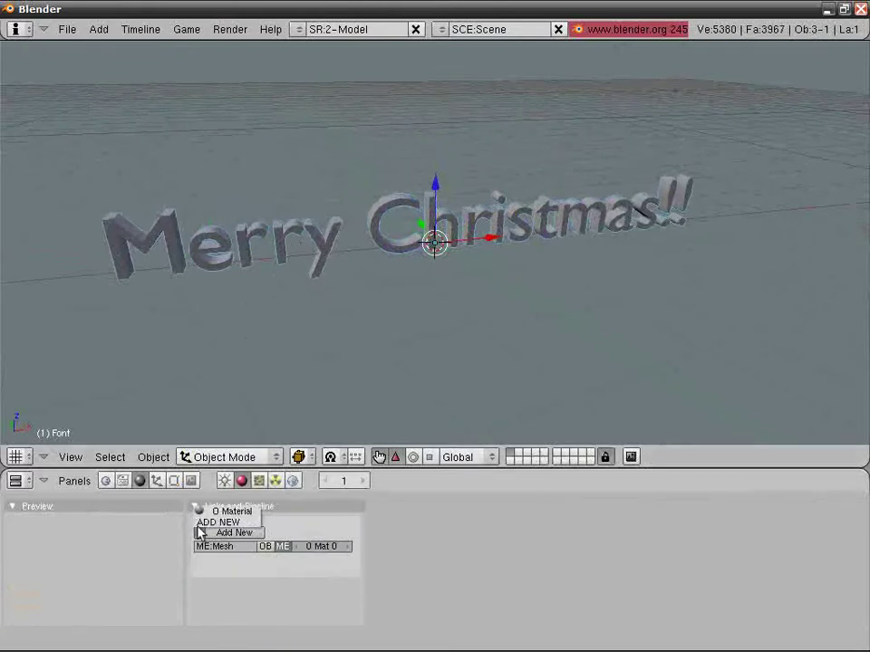
pyautogui.click(208, 522)
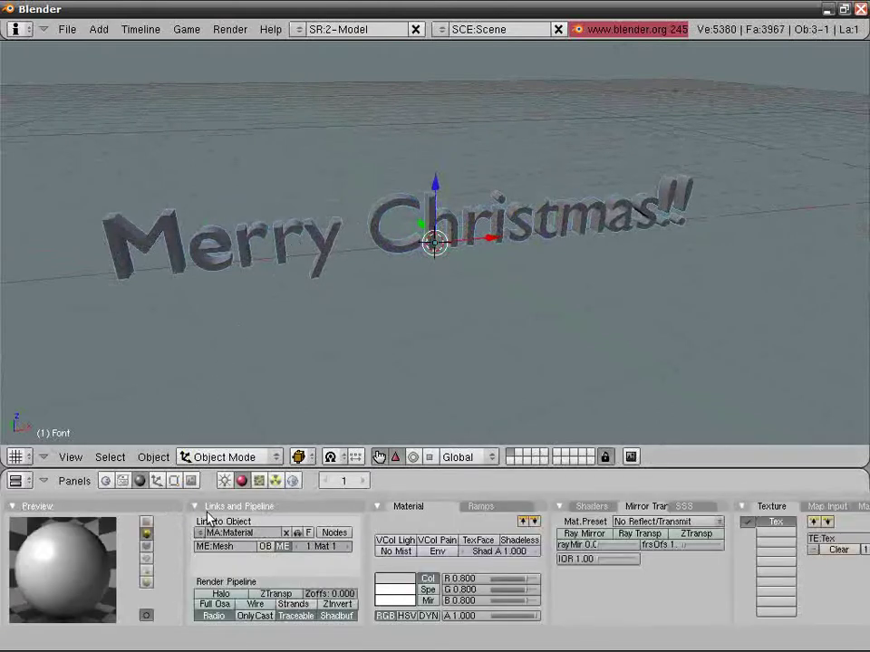
pyautogui.scroll(-3, 752, 525)
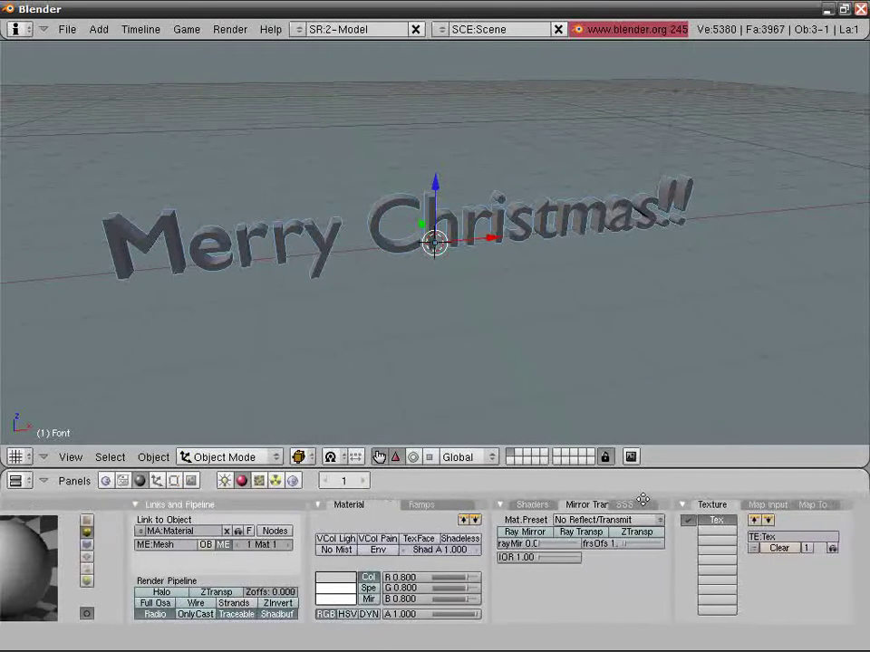
pyautogui.click(775, 550)
pyautogui.scroll(3, 544, 544)
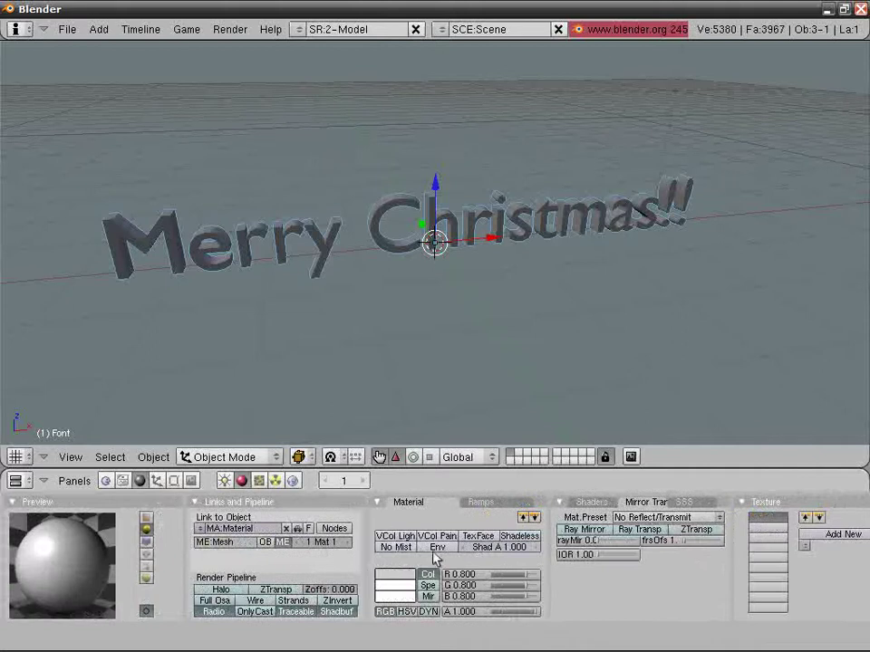
# Set the text material's base colour to pure red, hex FF0000.
pyautogui.click(388, 580)
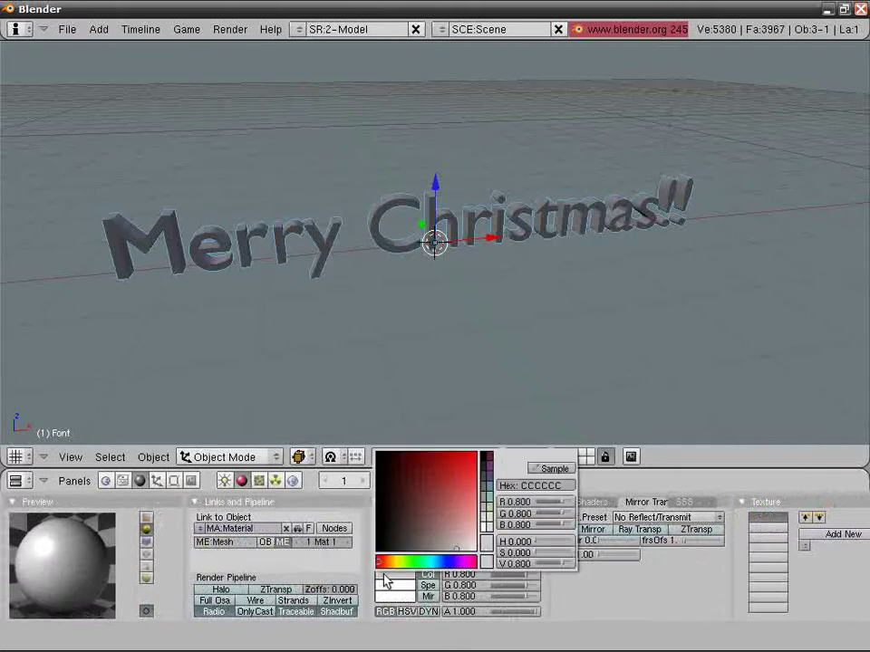
pyautogui.click(473, 460)
pyautogui.click(547, 468)
pyautogui.moveTo(541, 474); pyautogui.dragTo(561, 439)
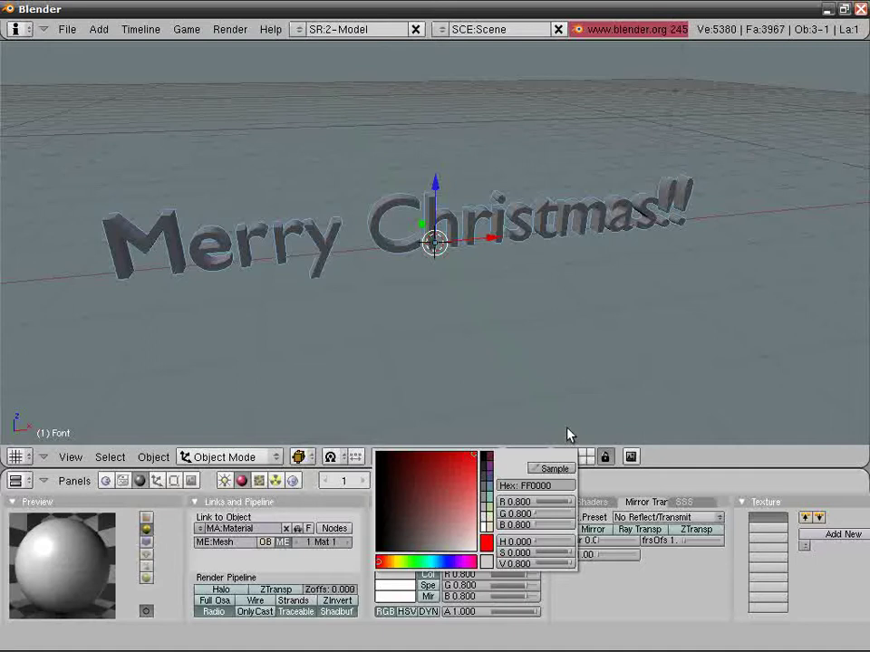
pyautogui.moveTo(365, 202); pyautogui.dragTo(338, 142, button='middle')
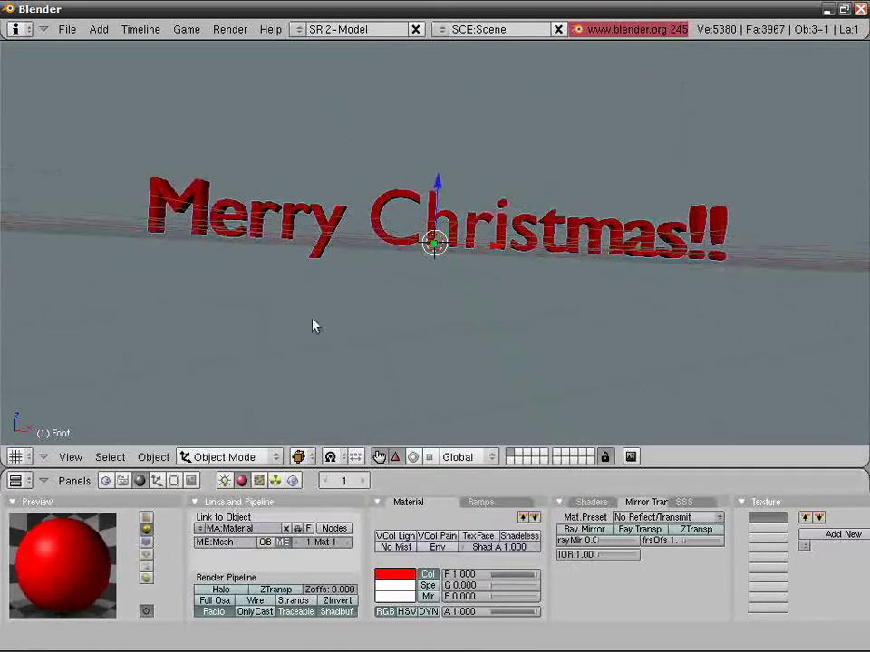
# Switch the rendering engine from YafRay to Blender Internal and enable ray tracing.
pyautogui.click(191, 480)
pyautogui.click(231, 540)
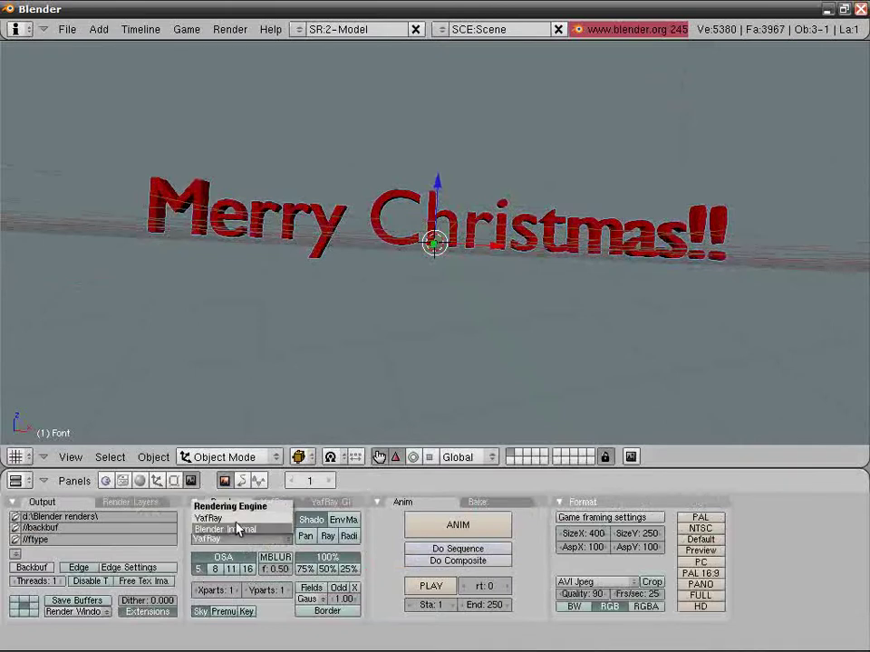
pyautogui.click(236, 529)
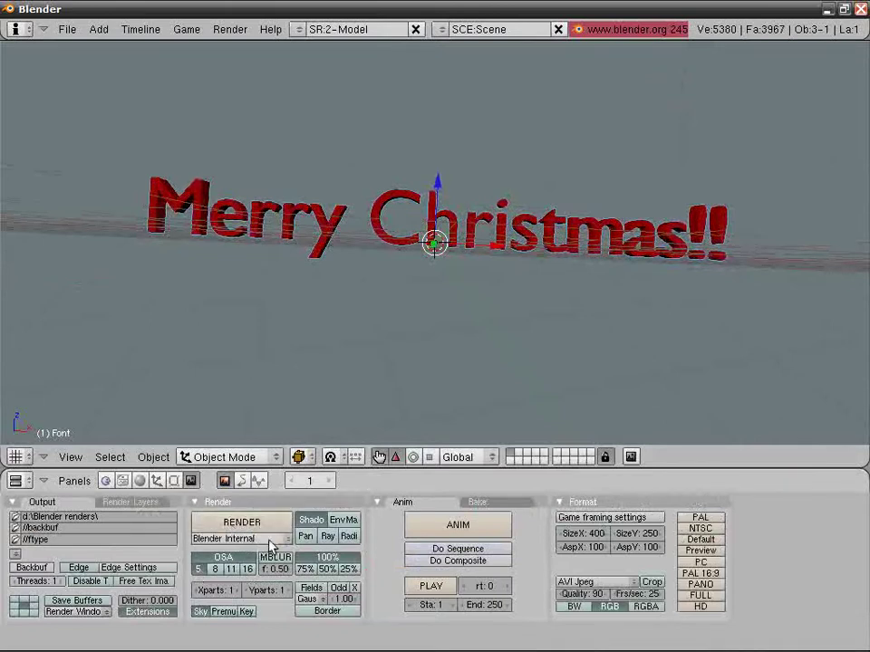
pyautogui.click(327, 535)
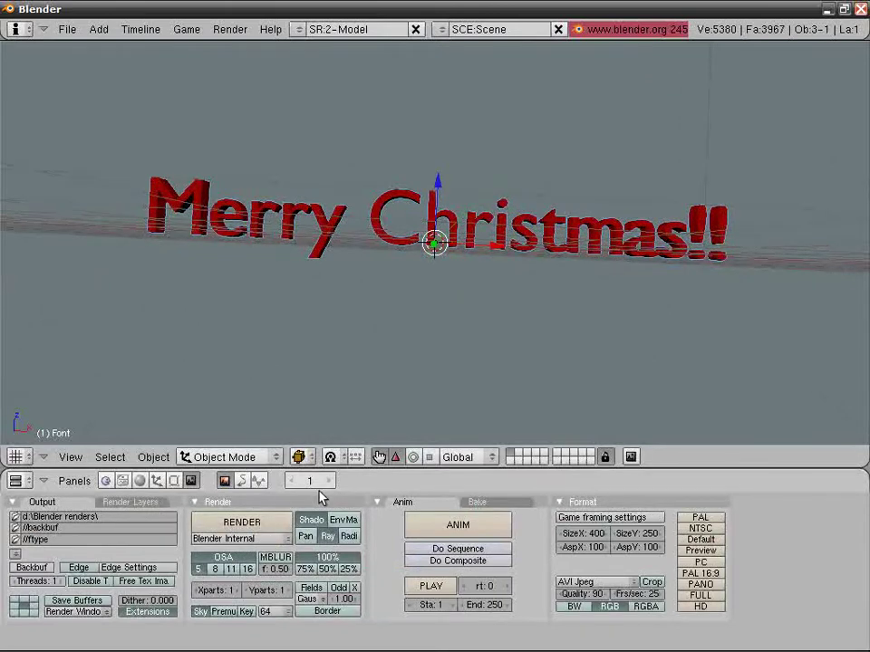
# Bring back the material settings, render a test image of the red text and close the render window.
pyautogui.press('F5')
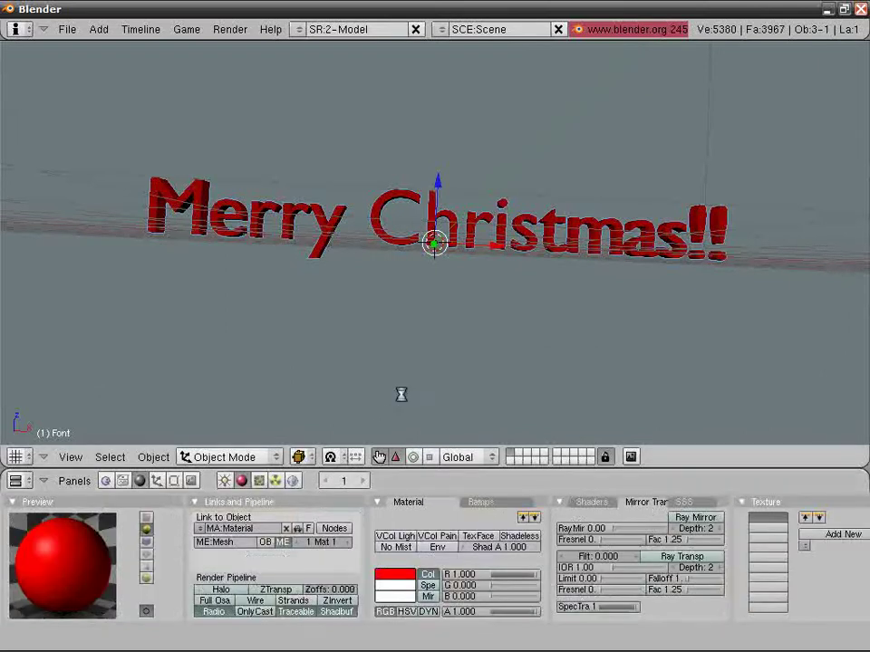
pyautogui.press('F12')
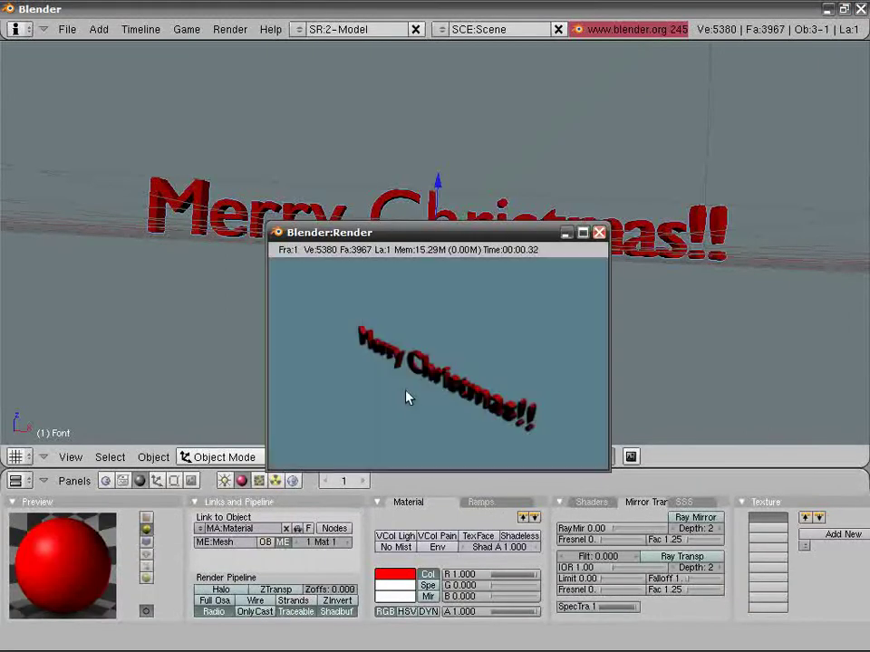
pyautogui.click(599, 233)
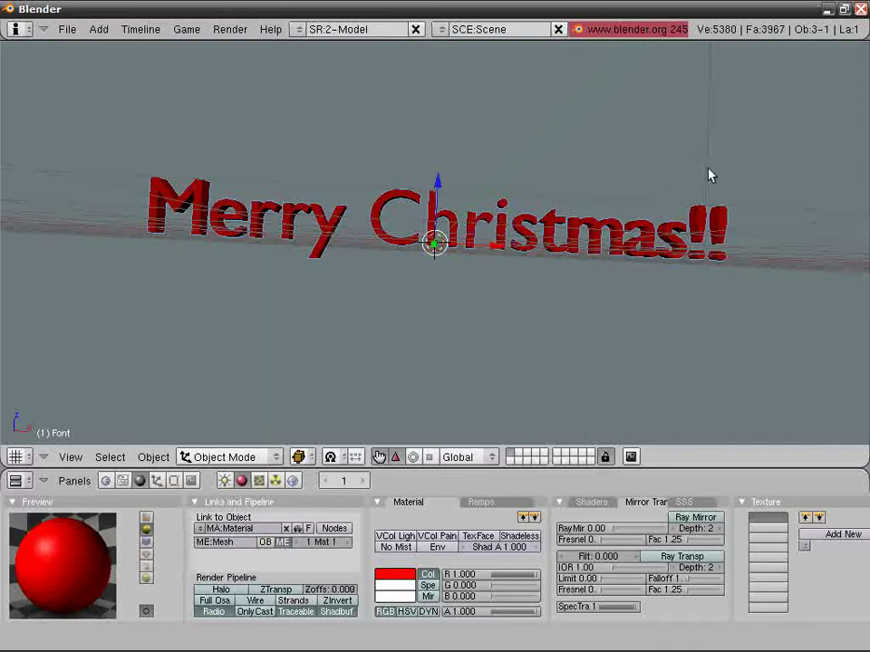
# Align the camera to an angled view of the text, then test-render the new framing and close the render.
pyautogui.moveTo(709, 176); pyautogui.dragTo(470, 203, button='middle')
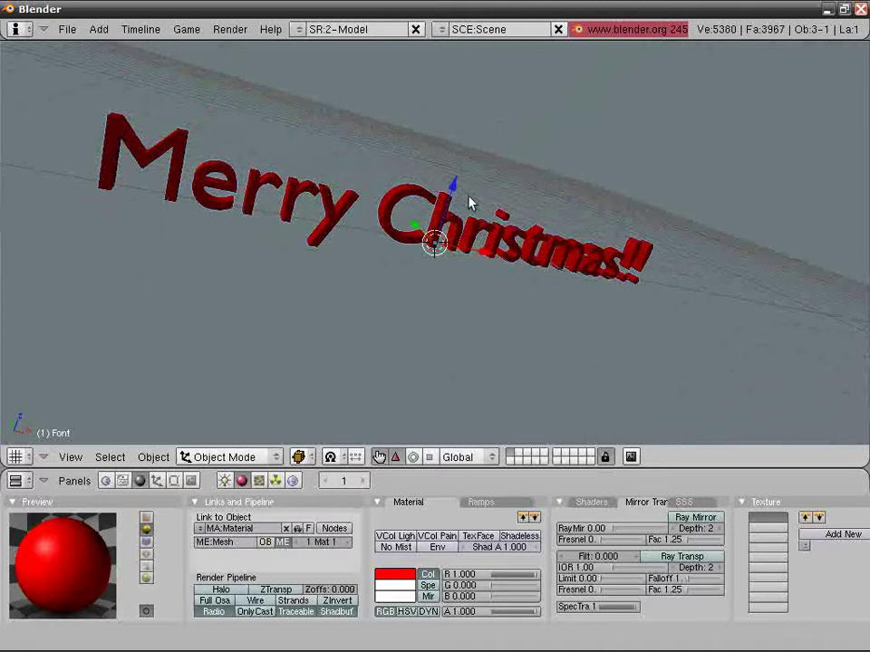
pyautogui.press('ctrl+alt+KP_0')
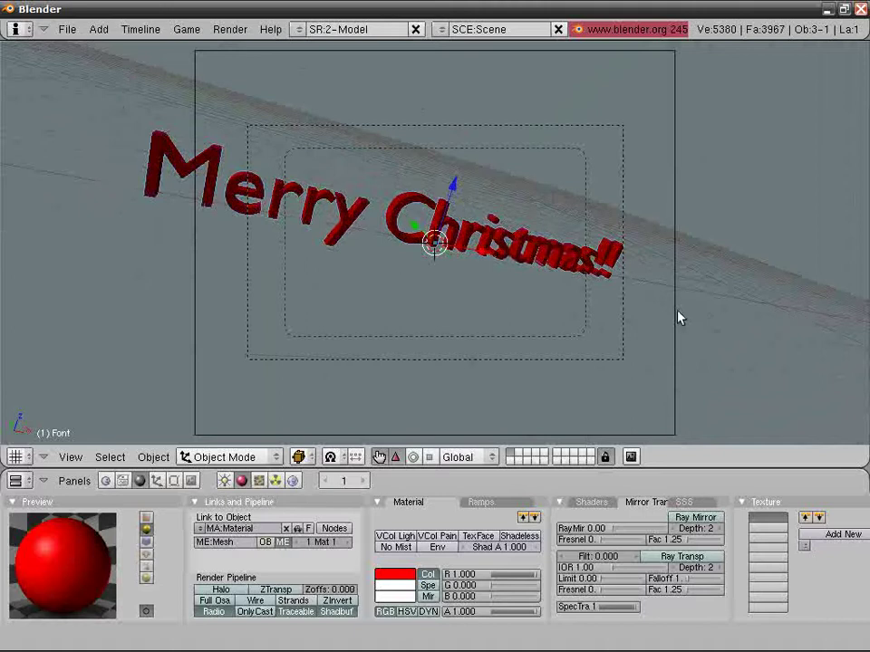
pyautogui.press('F12')
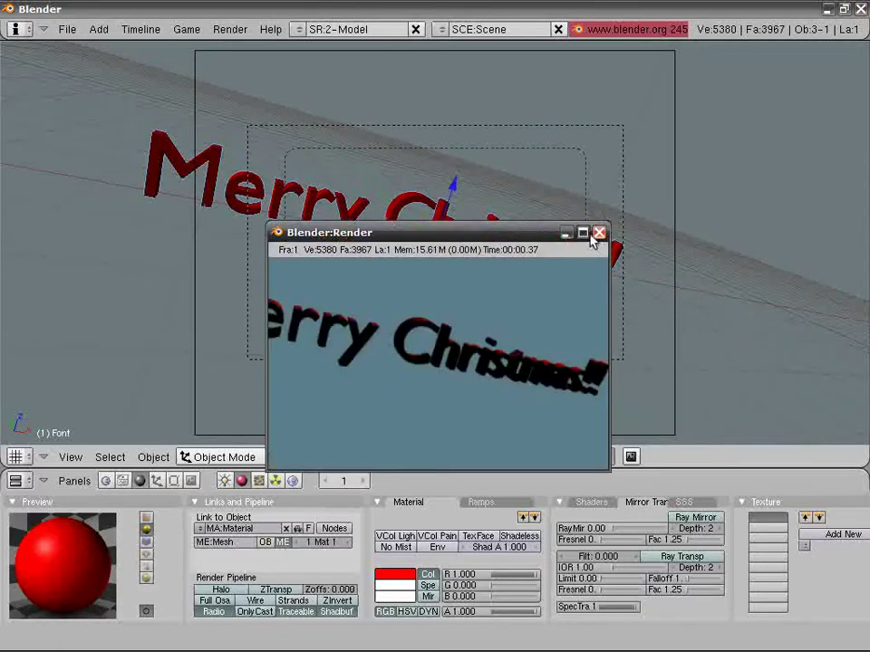
pyautogui.click(599, 233)
# Select the lamp, switch the viewport to shaded display, and rotate and move the lamp closer to the text, refreshing the shading.
pyautogui.rightClick(622, 186)
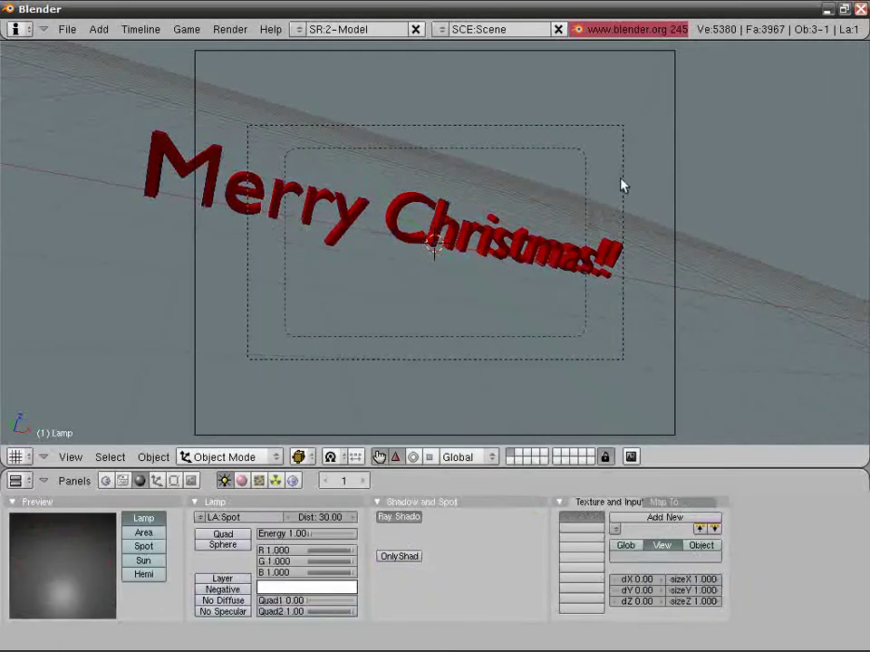
pyautogui.hotkey('shift', 'z')
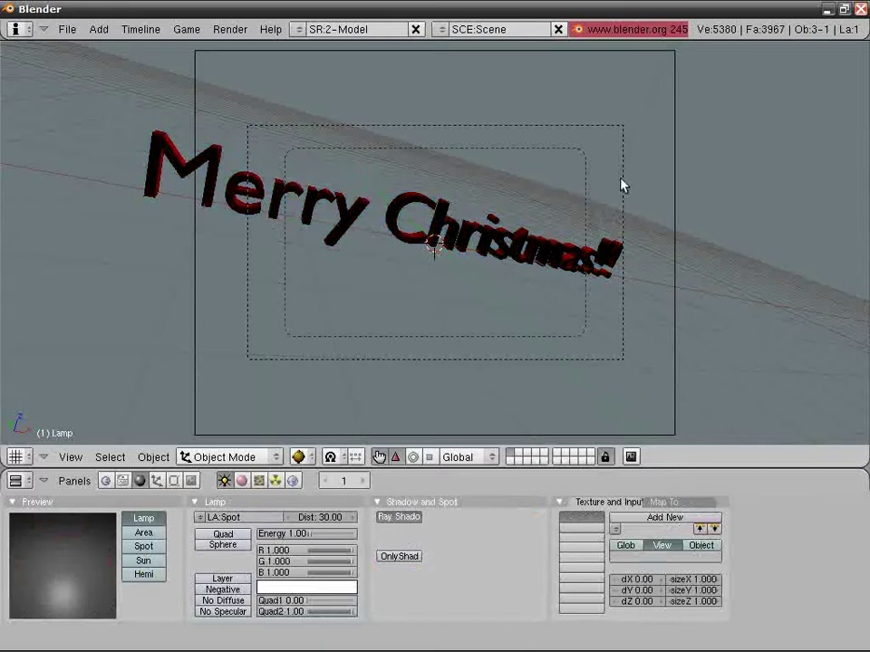
pyautogui.moveTo(621, 184); pyautogui.dragTo(503, 234, button='middle')
pyautogui.scroll(-5, 434, 239)
pyautogui.moveTo(287, 299); pyautogui.dragTo(311, 272, button='middle')
pyautogui.press('r')
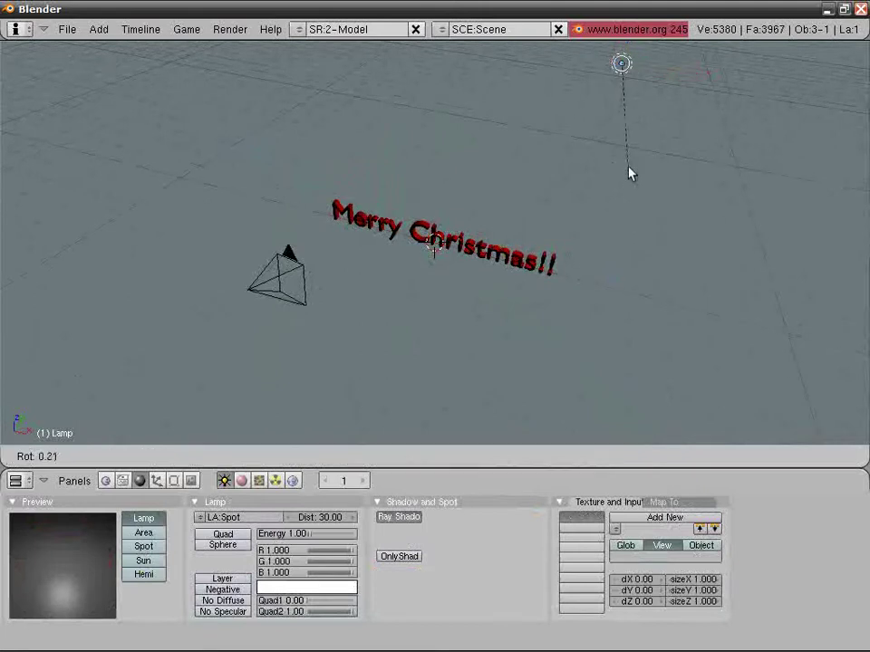
pyautogui.click(597, 251)
pyautogui.press('g')
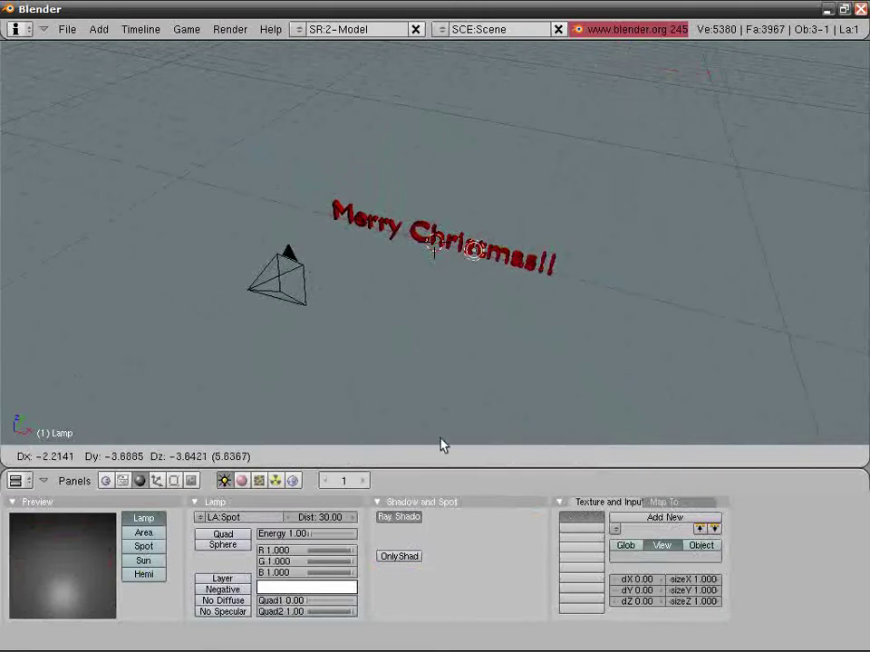
pyautogui.click(413, 398)
pyautogui.scroll(3, 448, 297)
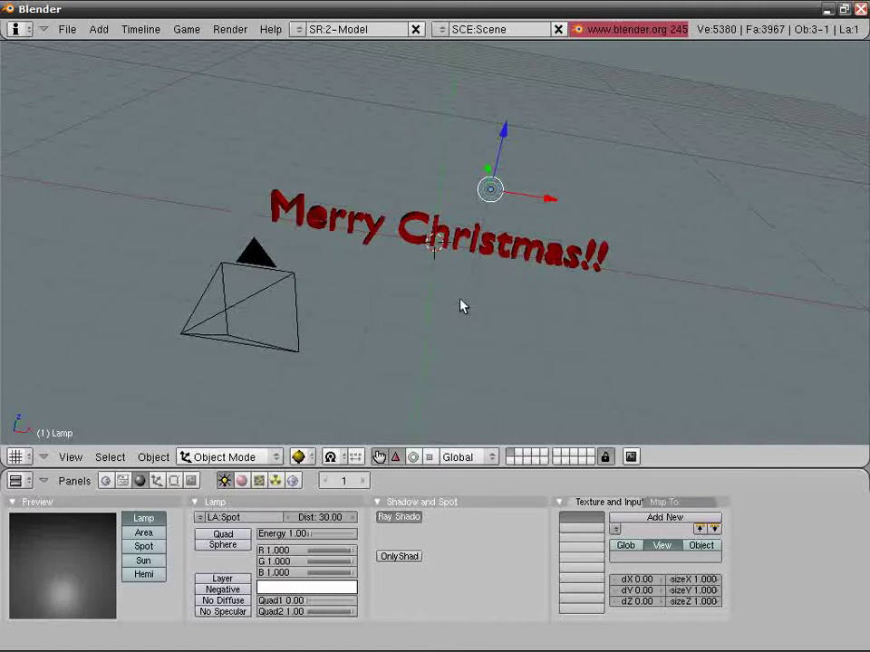
pyautogui.hotkey('shift', 'z')
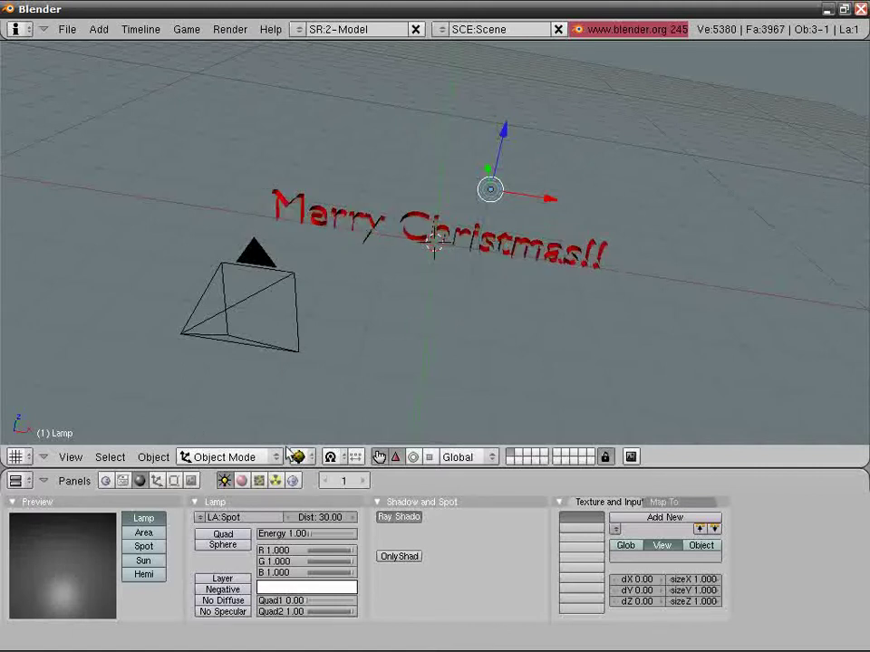
# Move the lamp between the camera and the start of the text to light the letter fronts, and check with a test render.
pyautogui.press('g')
pyautogui.moveTo(381, 320); pyautogui.dragTo(359, 201, button='middle')
pyautogui.rightClick(422, 272)
pyautogui.press('g')
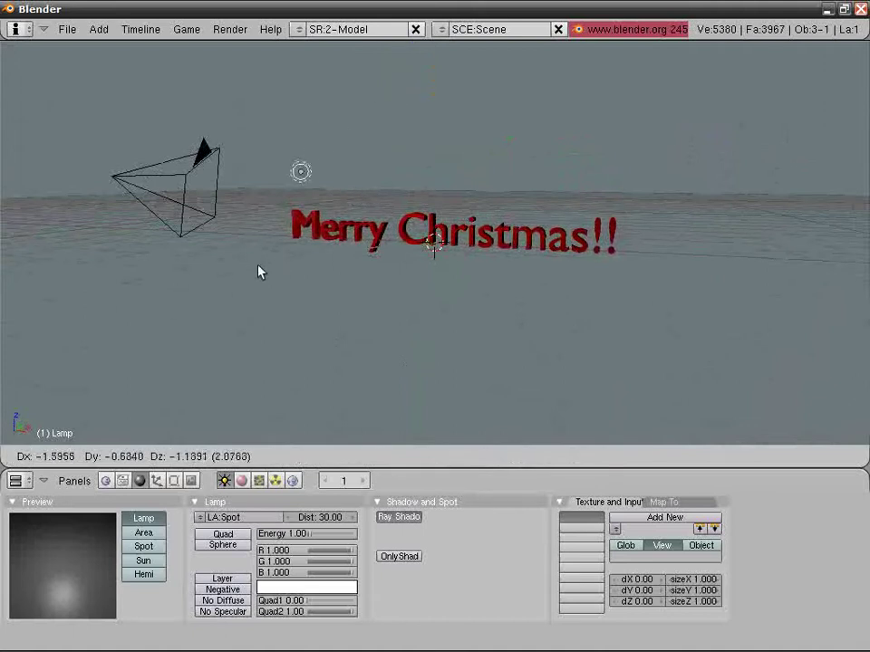
pyautogui.click(251, 271)
pyautogui.press('F12')
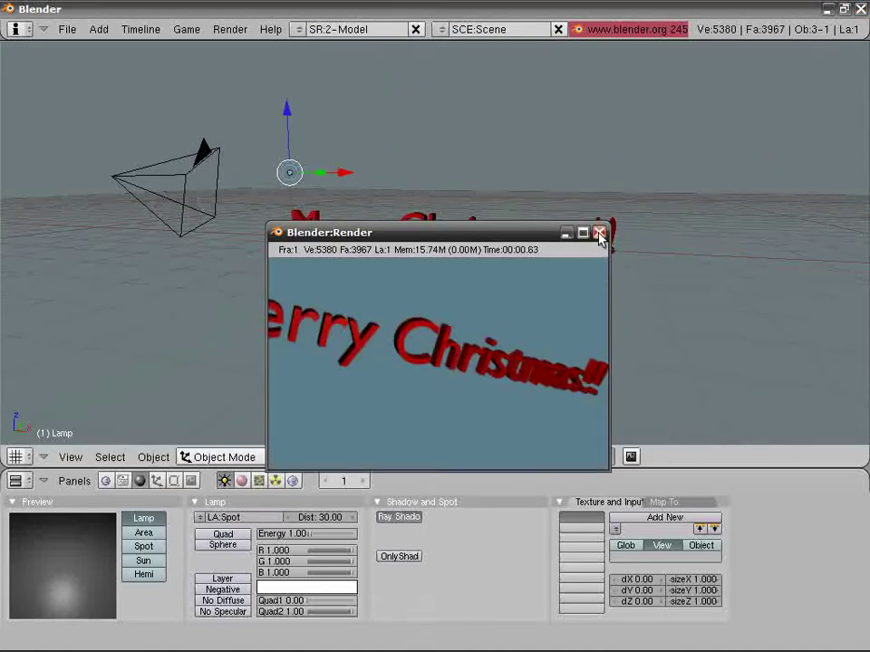
pyautogui.click(599, 234)
# Select the text mesh and show it from the front in orthographic projection.
pyautogui.rightClick(477, 236)
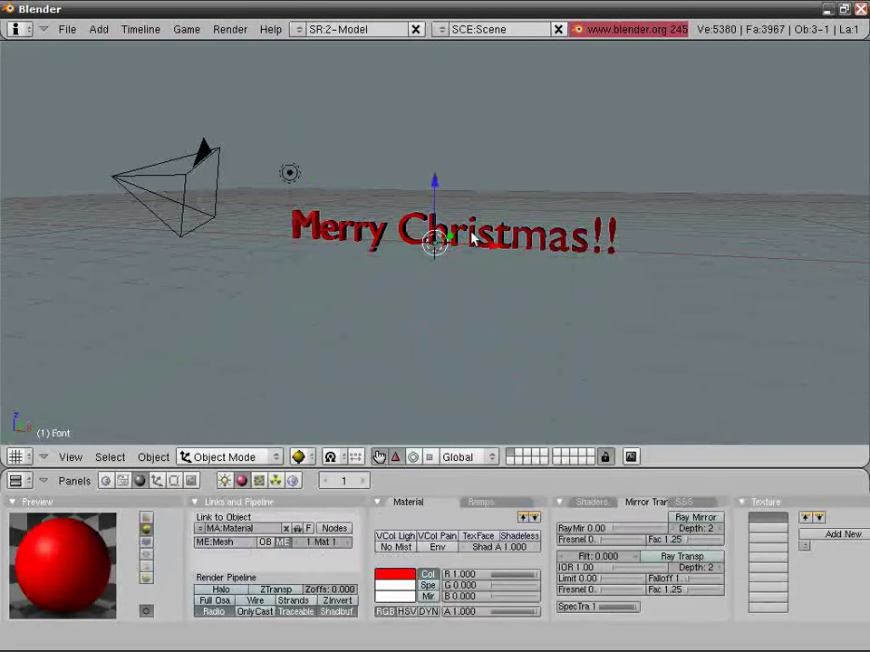
pyautogui.press('KP_1')
pyautogui.scroll(4, 472, 237)
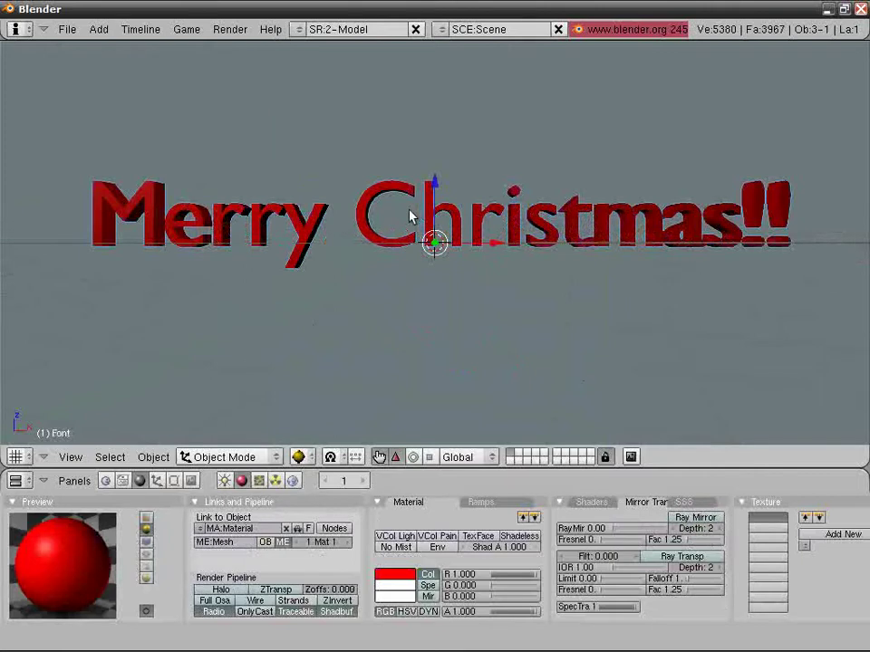
pyautogui.press('KP_5')
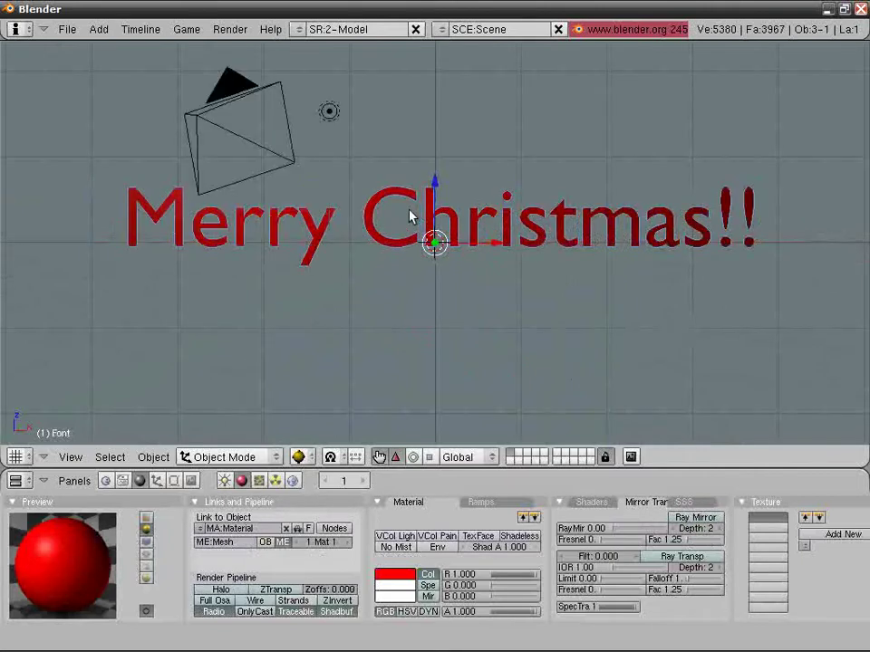
# Inspect the letters' sides, return to the front view and enter Edit Mode on the text mesh with the whole phrase visible.
pyautogui.moveTo(421, 200); pyautogui.dragTo(366, 244, button='middle')
pyautogui.scroll(5, 364, 245)
pyautogui.moveTo(436, 229); pyautogui.dragTo(395, 249, button='middle')
pyautogui.scroll(-4, 471, 250)
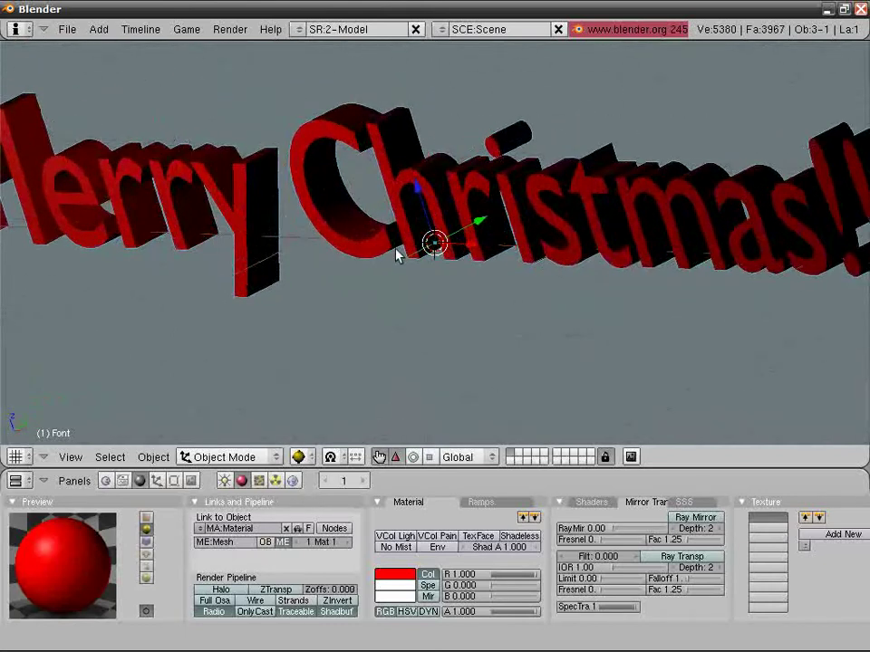
pyautogui.press('KP_1')
pyautogui.scroll(-1, 410, 261)
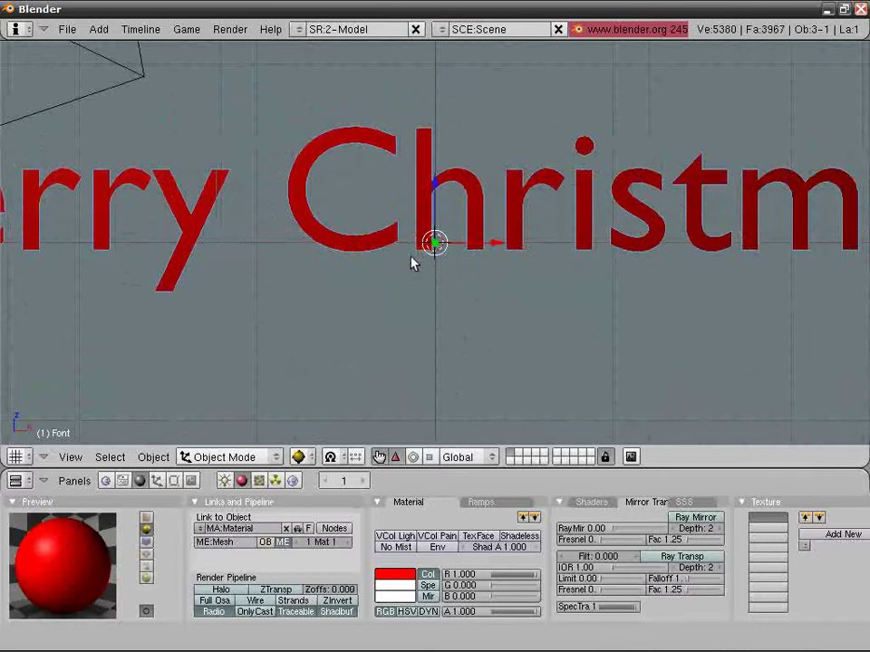
pyautogui.scroll(-2, 413, 262)
pyautogui.press('Tab')
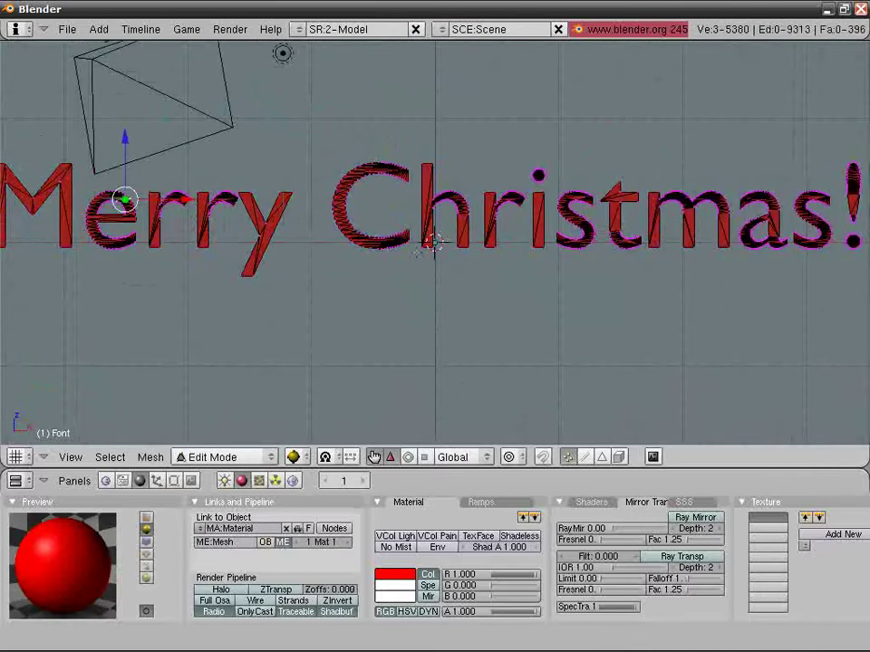
pyautogui.scroll(-2, 433, 244)
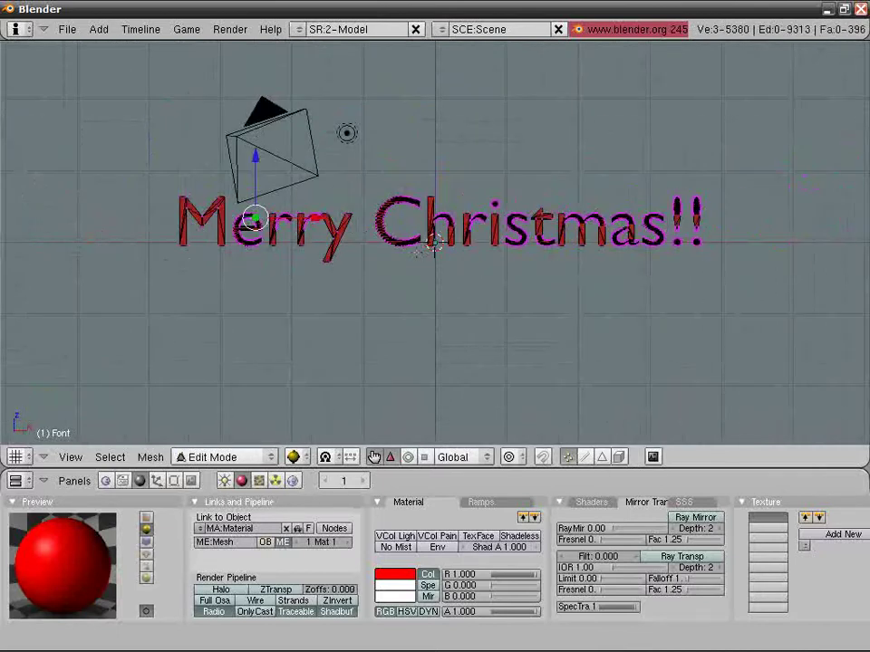
# Add a second material slot to the text mesh and select only the vertices in the upper part of all letters.
pyautogui.press('F8')
pyautogui.press('F9')
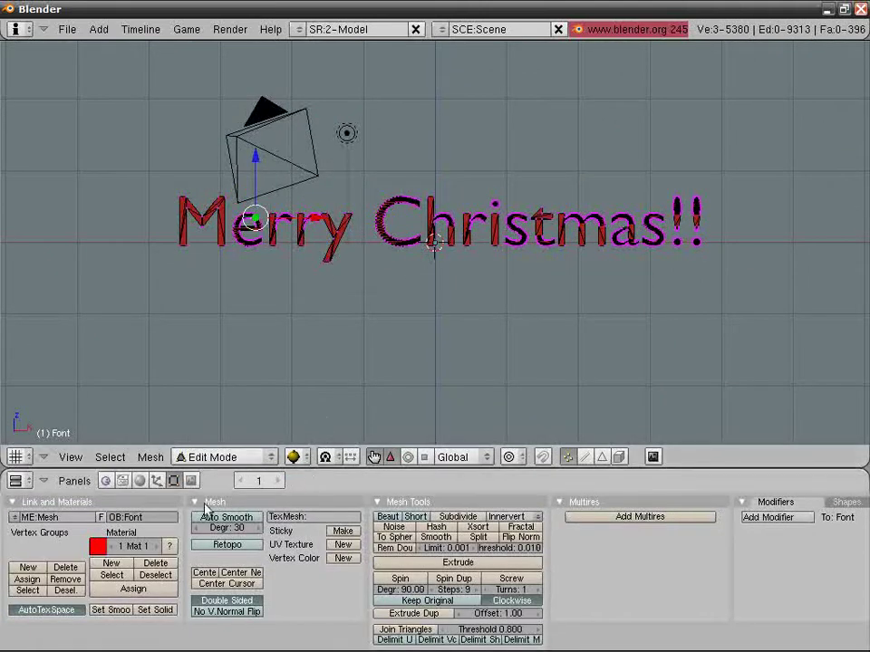
pyautogui.click(116, 565)
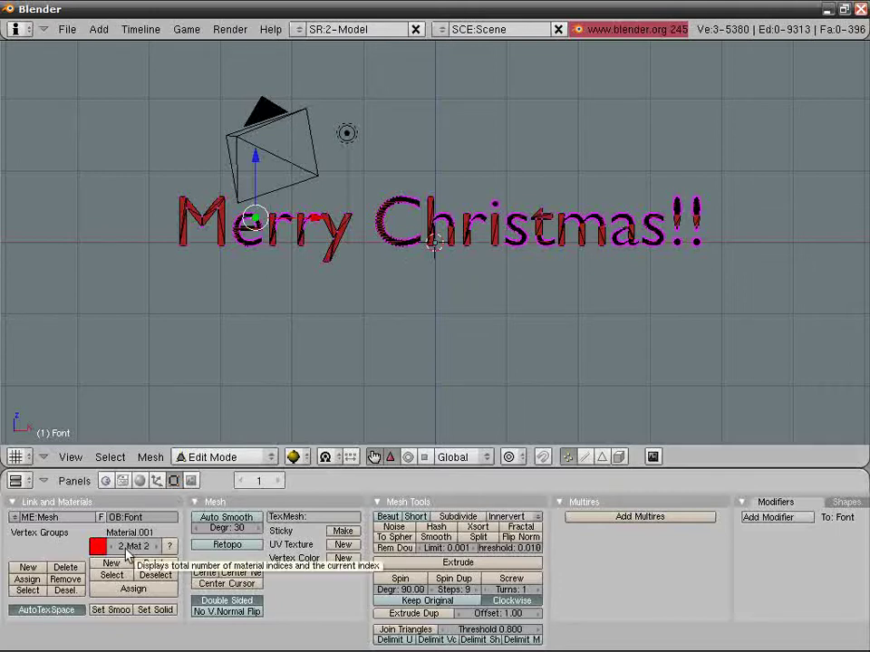
pyautogui.press('a')
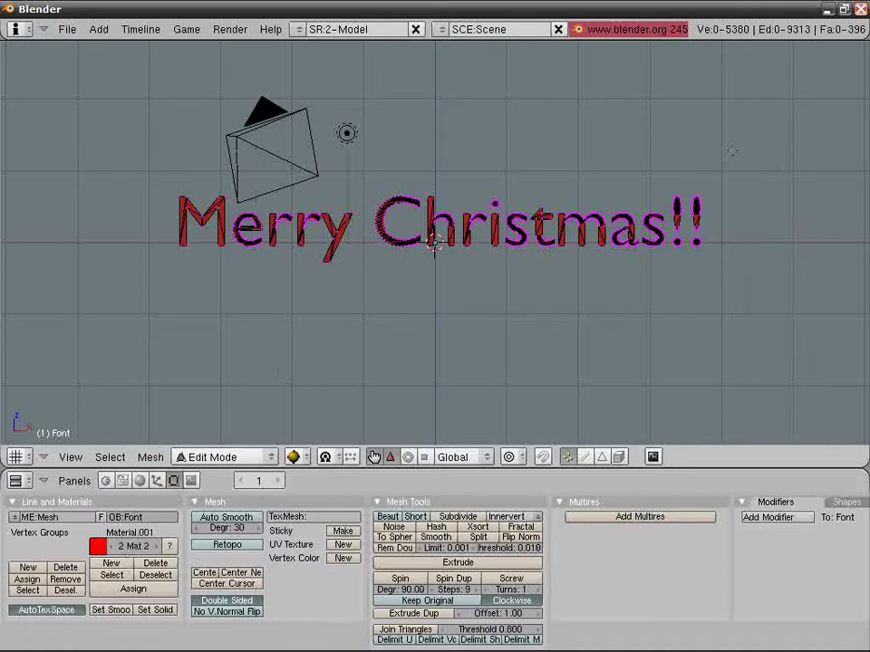
pyautogui.press('b')
pyautogui.moveTo(728, 156); pyautogui.dragTo(151, 220)
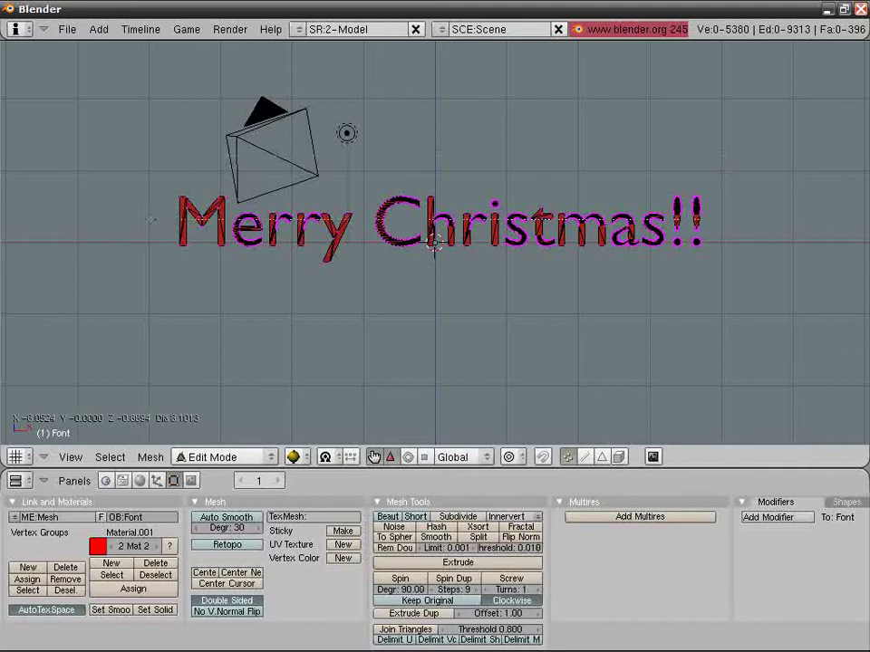
pyautogui.moveTo(151, 220); pyautogui.dragTo(152, 219)
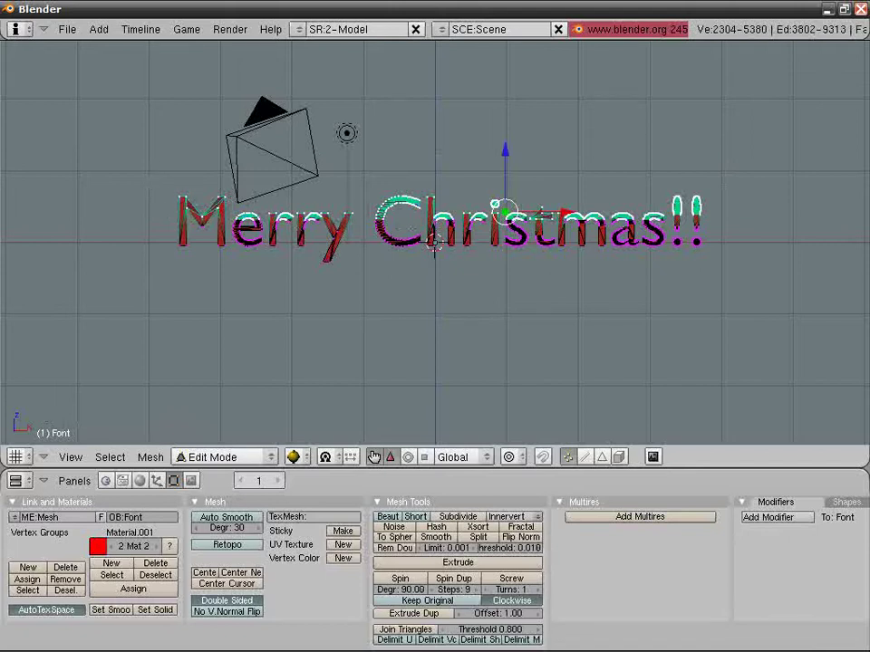
# Make the second material slot active and assign it to the selected upper part of the letters.
pyautogui.click(111, 547)
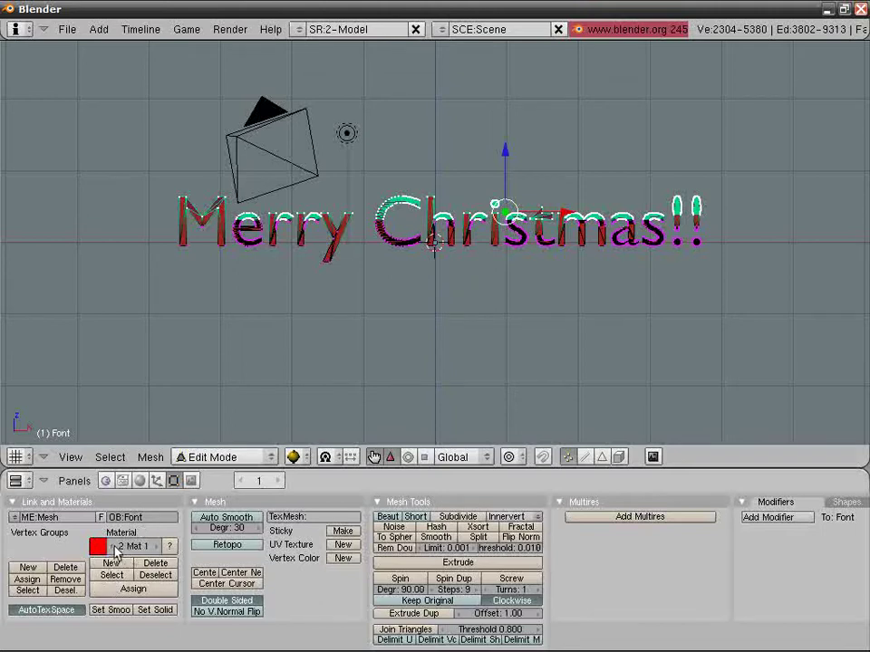
pyautogui.click(155, 546)
pyautogui.click(111, 546)
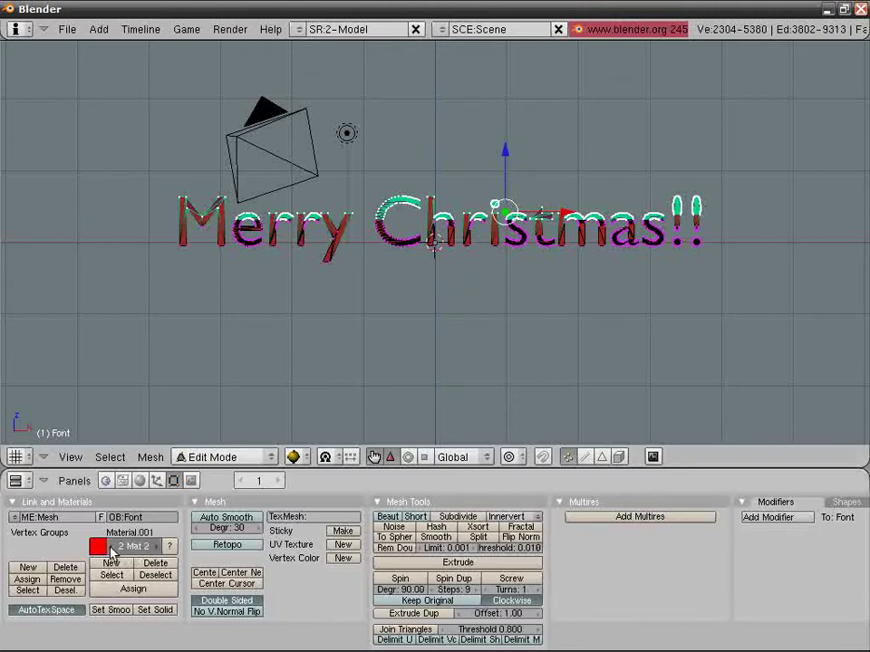
pyautogui.click(152, 546)
pyautogui.click(127, 590)
# Leave Edit Mode, set the second material's colour to white (R, G and B 1.000), and refresh the shaded display.
pyautogui.click(139, 481)
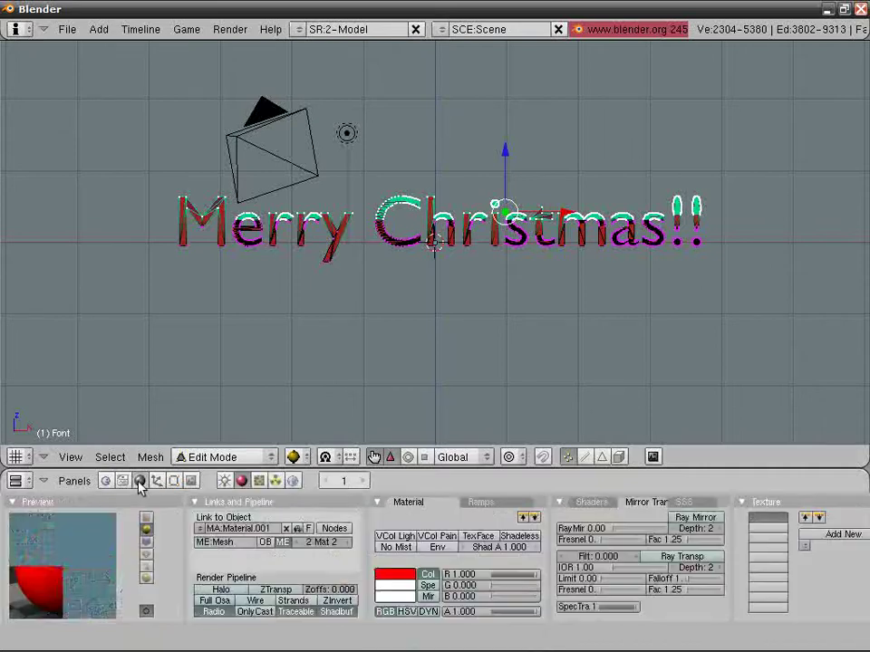
pyautogui.press('Tab')
pyautogui.moveTo(401, 223); pyautogui.dragTo(404, 264, button='middle')
pyautogui.scroll(2, 385, 233)
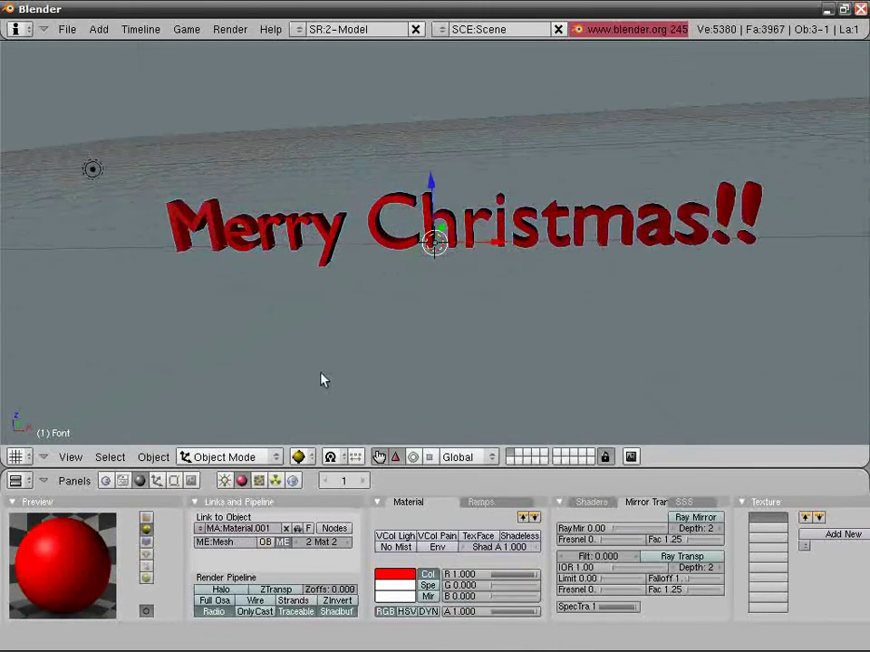
pyautogui.moveTo(321, 374); pyautogui.dragTo(332, 364, button='middle')
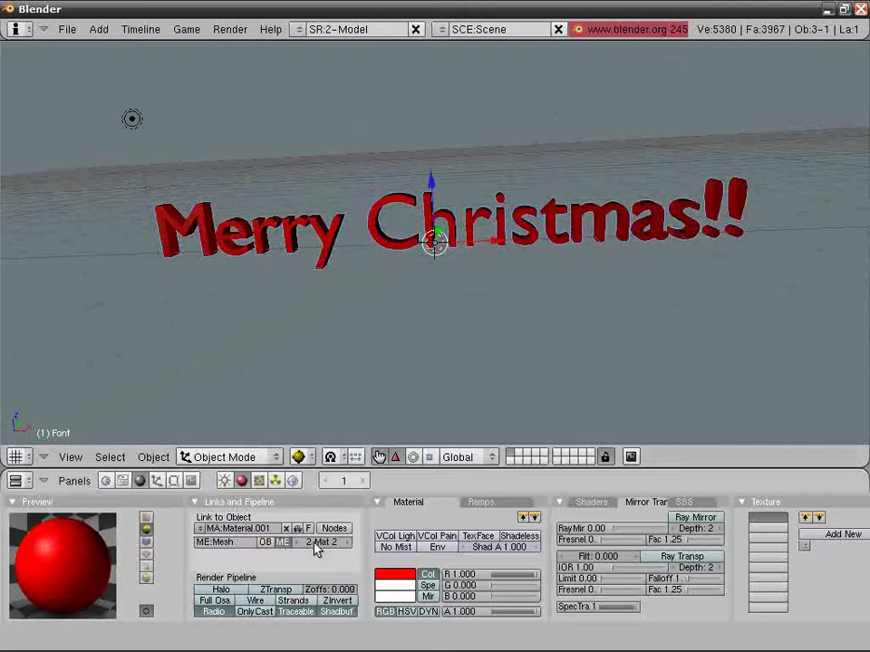
pyautogui.click(382, 572)
pyautogui.click(479, 545)
pyautogui.moveTo(258, 422); pyautogui.dragTo(387, 302, button='middle')
pyautogui.scroll(5, 486, 303)
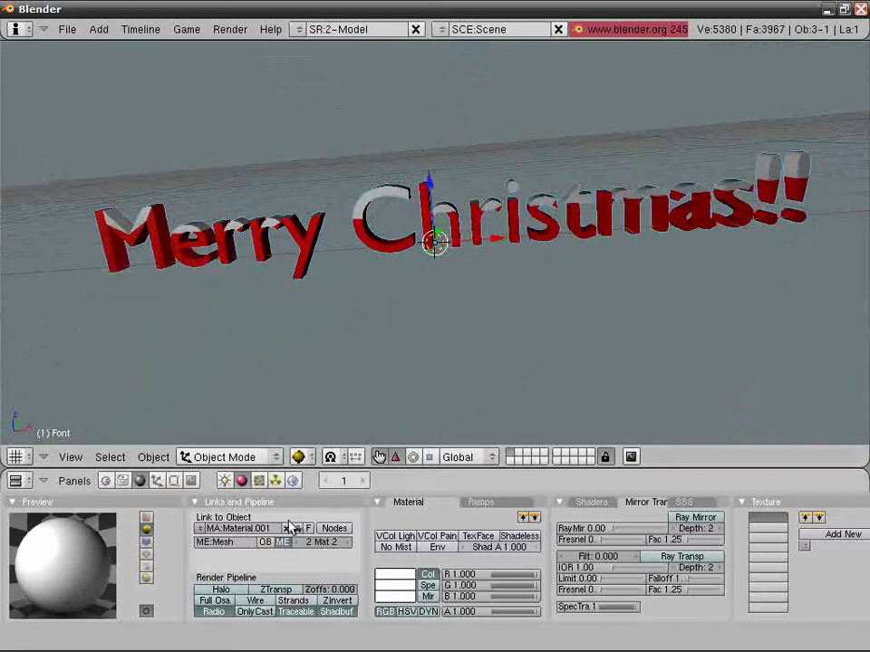
pyautogui.press('z')
pyautogui.press('z')
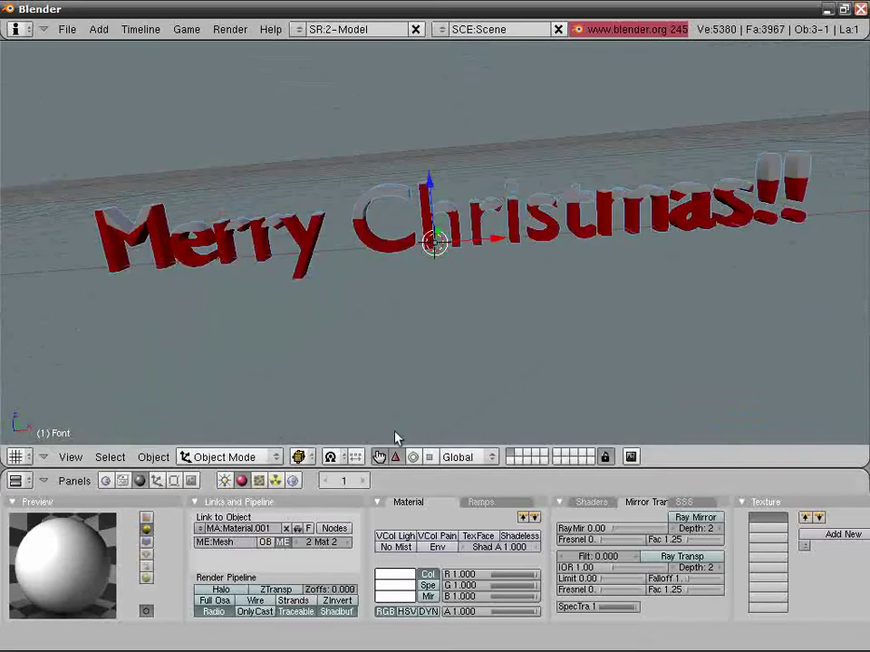
# Lower the white material's specularity, and set the red material's Spec to 0.00 and Emit to 0.19.
pyautogui.click(586, 503)
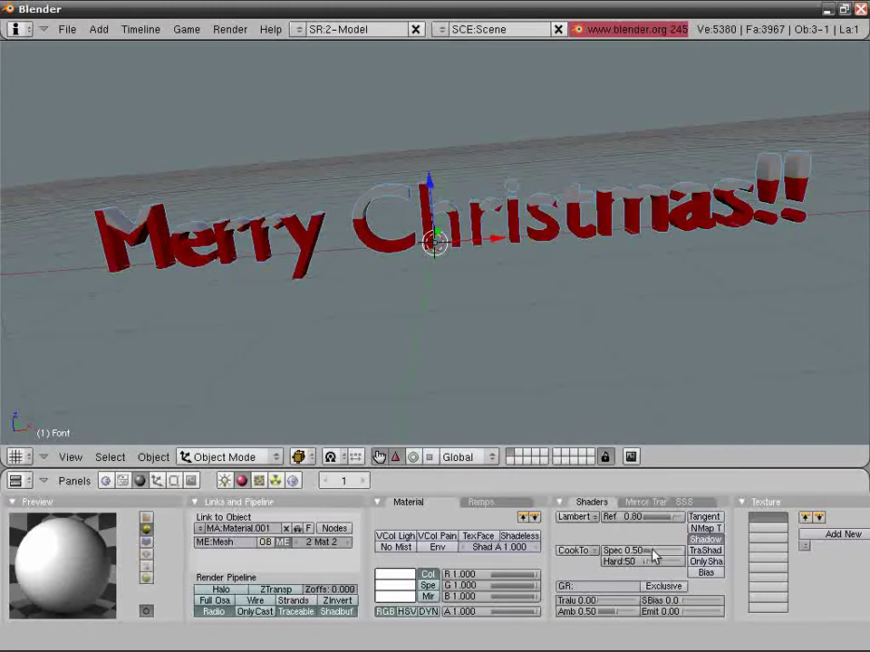
pyautogui.moveTo(655, 557); pyautogui.dragTo(650, 562)
pyautogui.click(307, 542)
pyautogui.moveTo(389, 299); pyautogui.dragTo(616, 345, button='middle')
pyautogui.moveTo(647, 551)
pyautogui.mouseDown()
pyautogui.moveTo(655, 553)
pyautogui.moveTo(637, 556)
pyautogui.mouseUp()
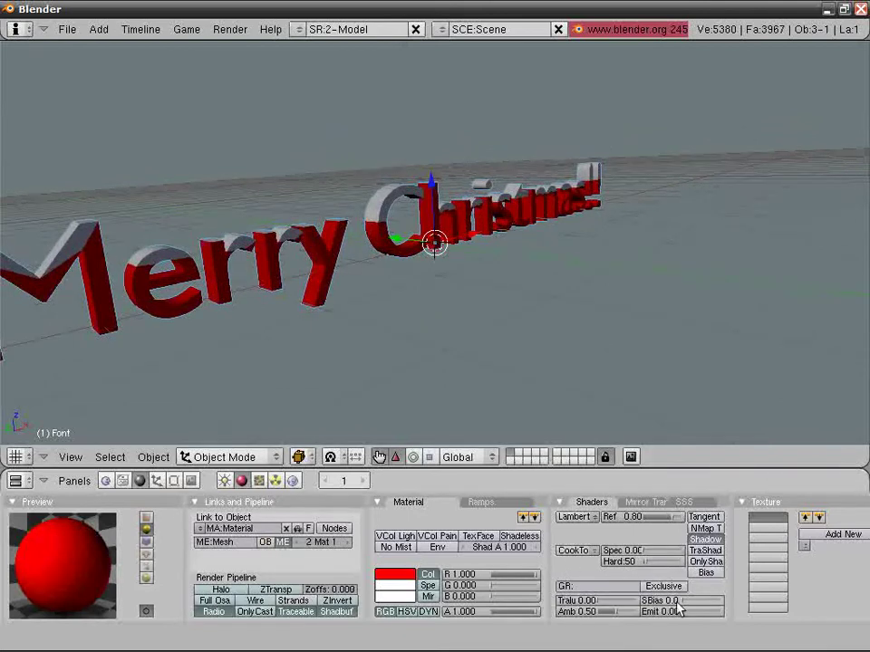
pyautogui.moveTo(683, 617); pyautogui.dragTo(694, 619)
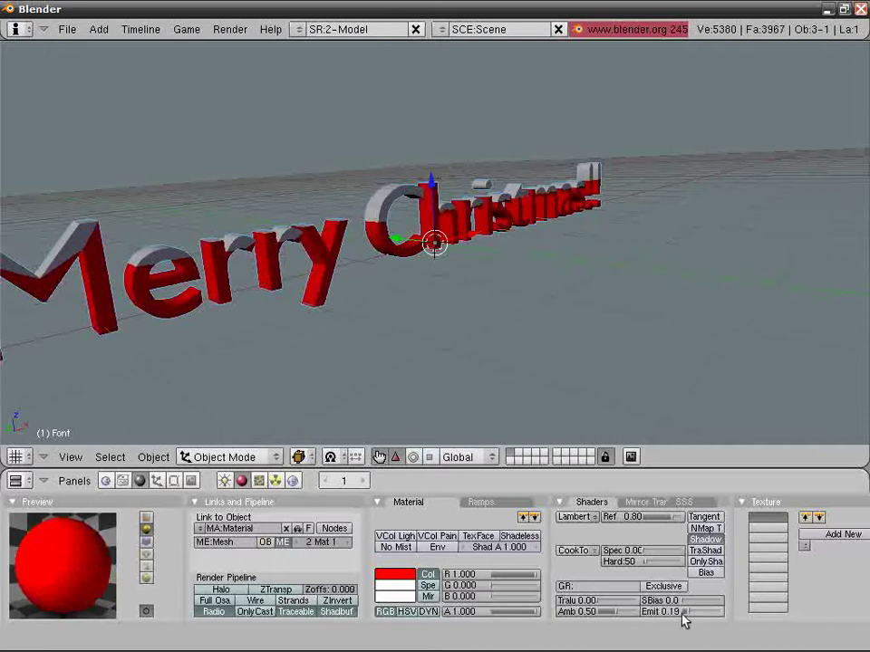
# Run a test render of the red-and-white text and close the render window.
pyautogui.moveTo(401, 398); pyautogui.dragTo(447, 443, button='middle')
pyautogui.press('F12')
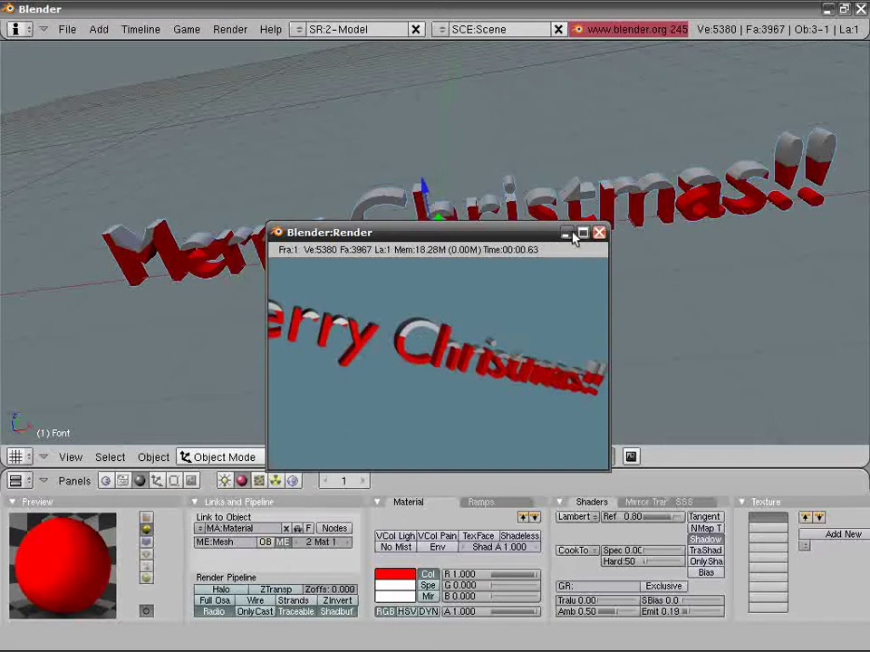
pyautogui.click(599, 234)
pyautogui.moveTo(595, 235); pyautogui.dragTo(495, 291, button='middle')
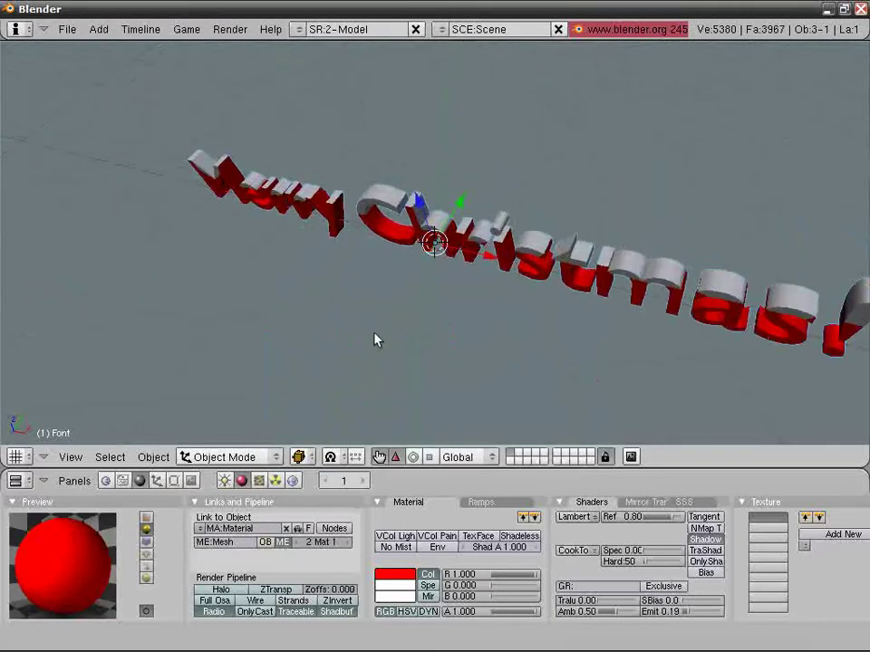
# Add a horizontal plane at the text's centre and scale it up until it extends past both ends of the phrase.
pyautogui.moveTo(349, 145); pyautogui.dragTo(334, 210, button='middle')
pyautogui.press('KP_1')
pyautogui.scroll(-5, 349, 240)
pyautogui.press('space')
pyautogui.moveTo(489, 233)
pyautogui.click(528, 232)
pyautogui.moveTo(528, 233); pyautogui.dragTo(543, 181, button='middle')
pyautogui.press('Tab')
pyautogui.moveTo(496, 268); pyautogui.dragTo(493, 217, button='middle')
pyautogui.press('s')
pyautogui.click(734, 215)
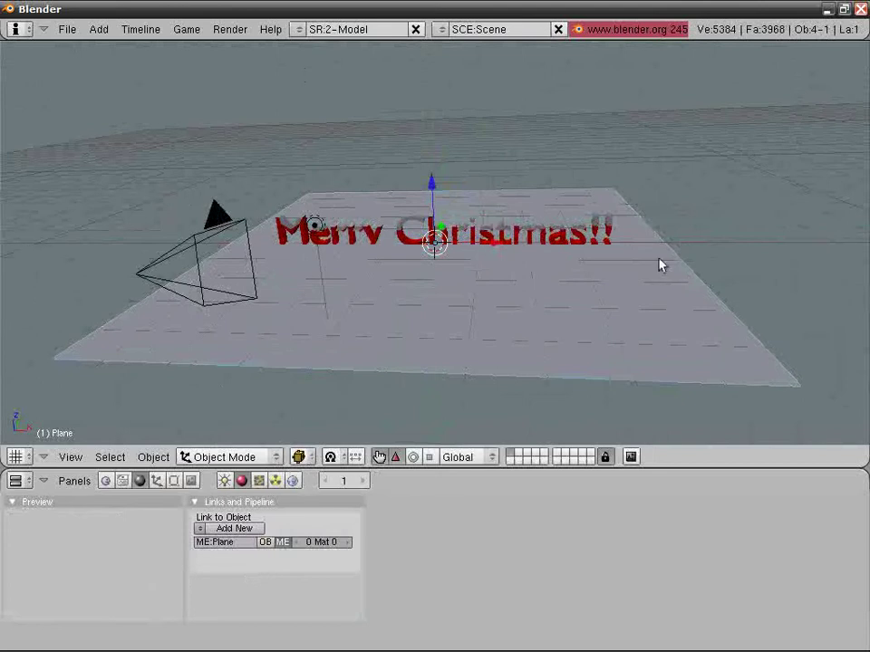
# Move the plane straight up along global Z above the text, adjusting its height through the camera view.
pyautogui.press('g')
pyautogui.press('z')
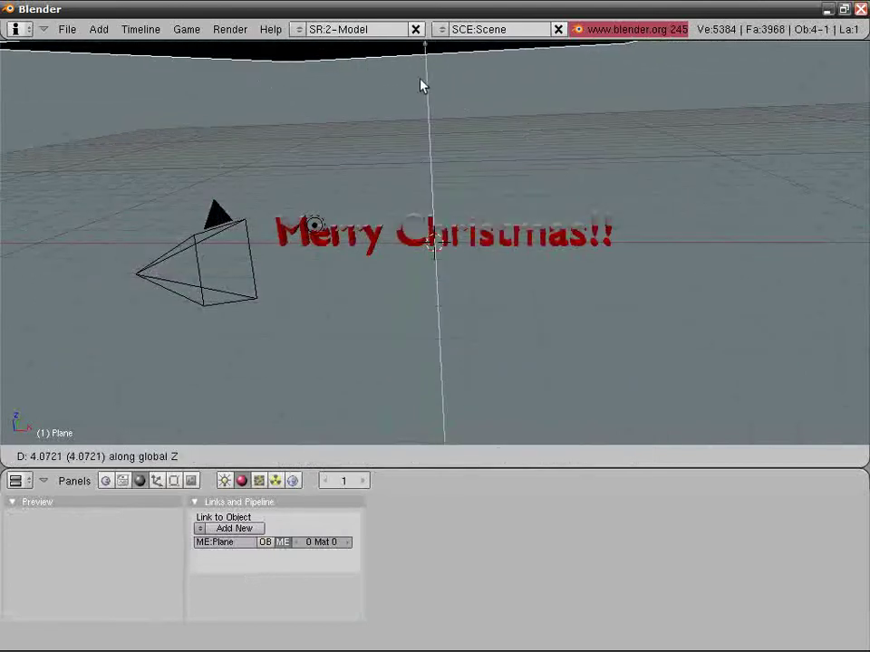
pyautogui.click(410, 80)
pyautogui.scroll(-3, 411, 102)
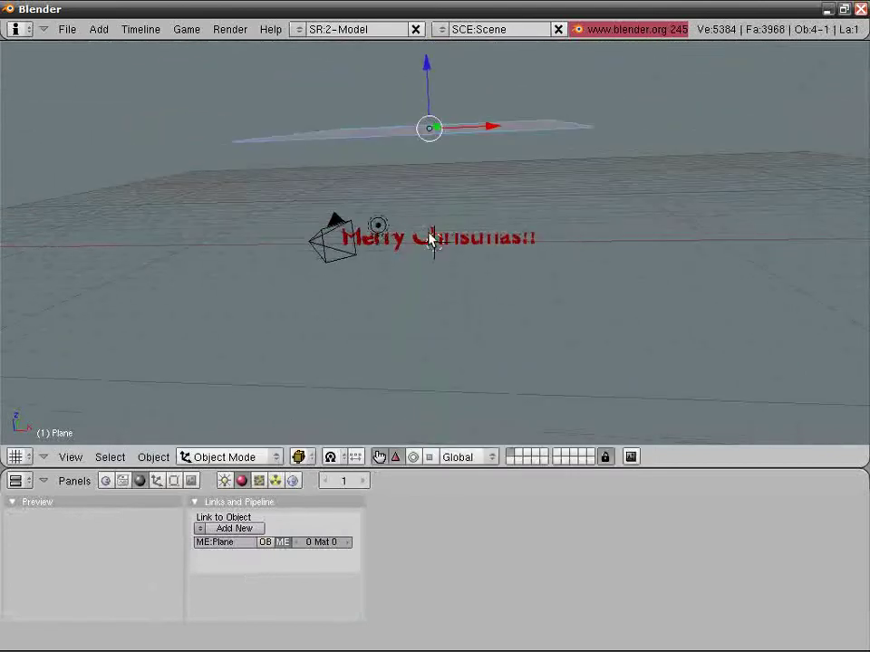
pyautogui.press('KP_0')
pyautogui.press('g')
pyautogui.press('z')
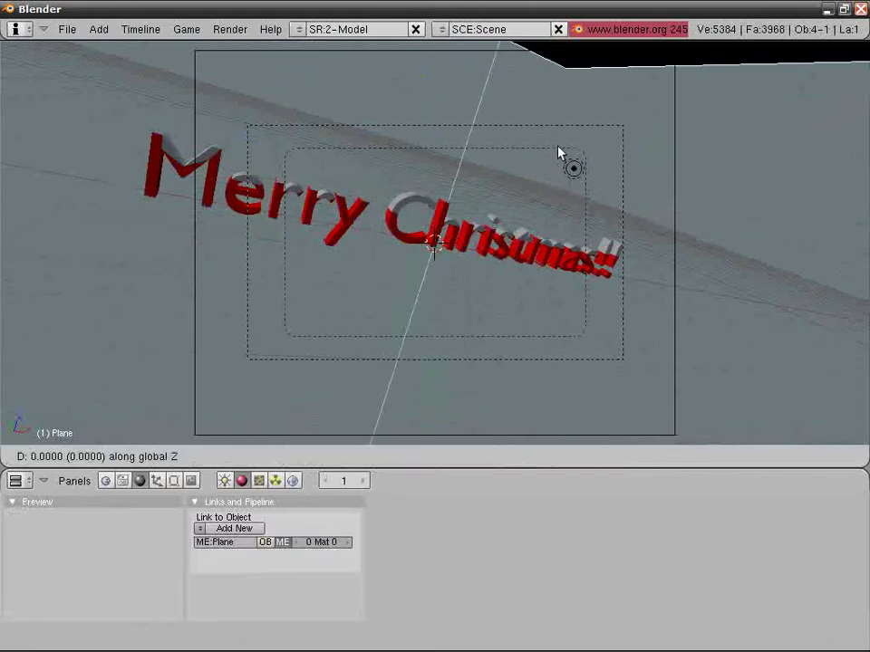
pyautogui.click(480, 232)
pyautogui.press('KP_0')
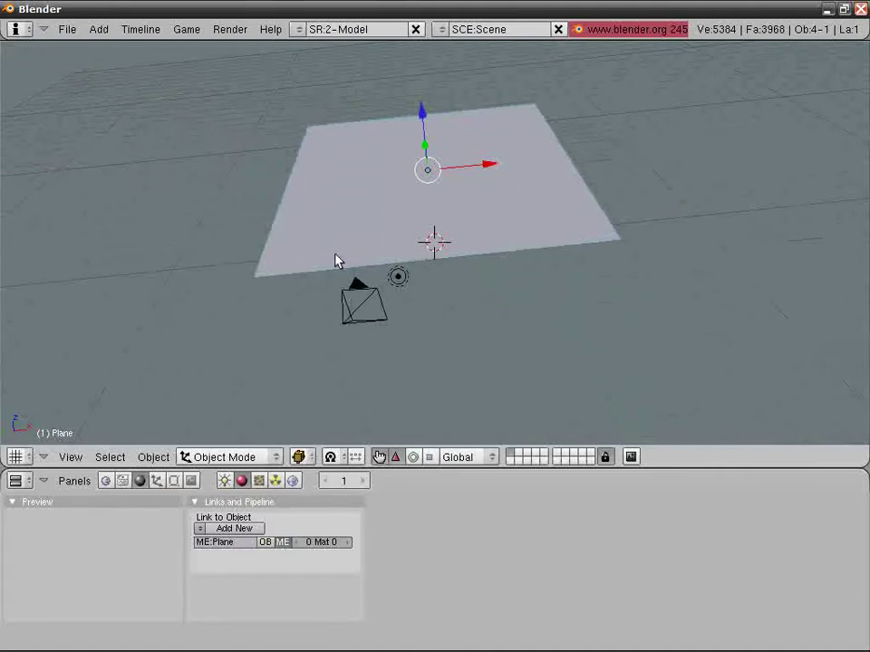
# Add a particle system to the plane with a Z force of -0.62 and play the animation to check the fall.
pyautogui.press('F7')
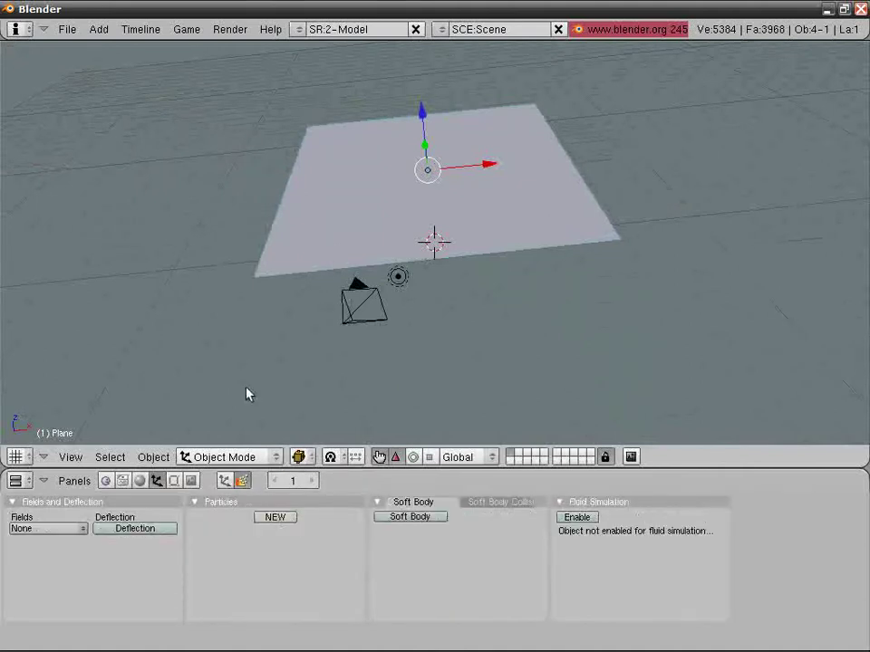
pyautogui.click(280, 520)
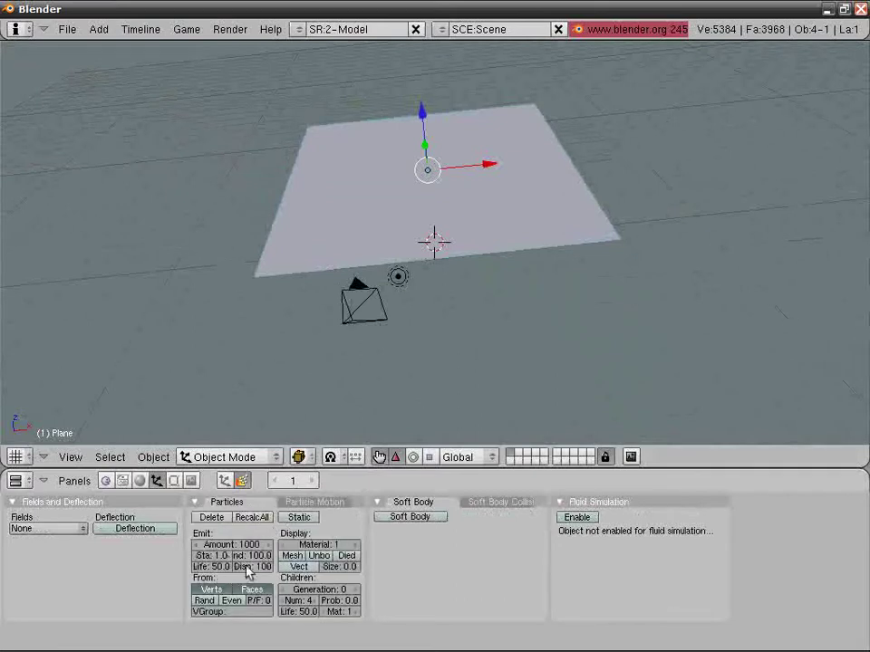
pyautogui.click(290, 504)
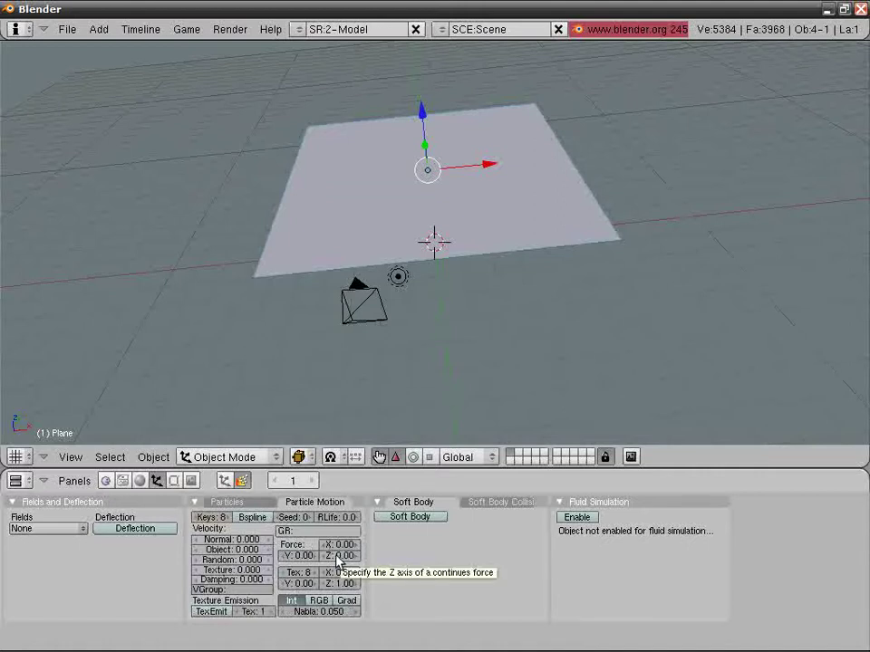
pyautogui.moveTo(338, 562); pyautogui.dragTo(249, 557)
pyautogui.moveTo(408, 310); pyautogui.dragTo(409, 236, button='middle')
pyautogui.hotkey('alt', 'a')
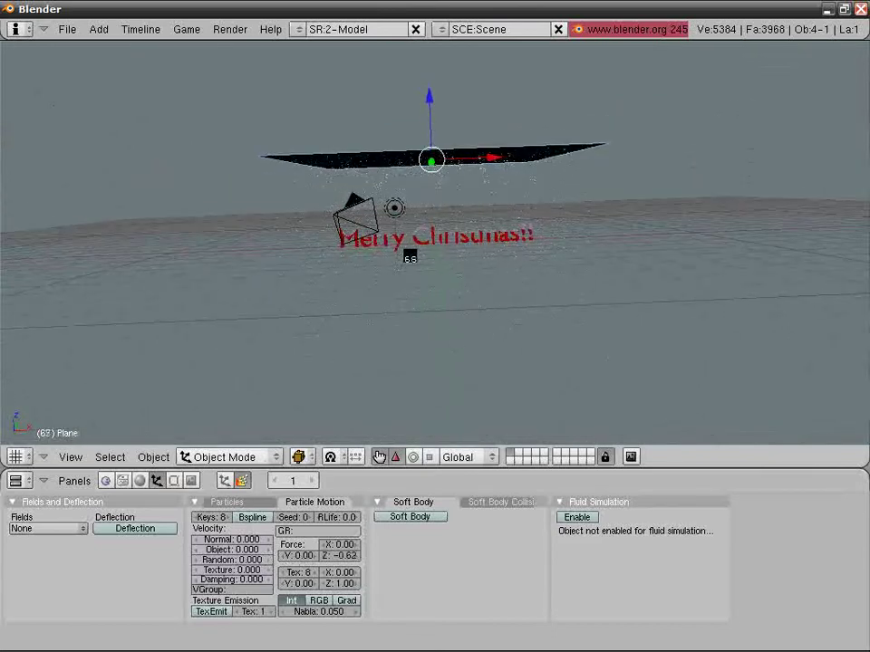
pyautogui.press('Escape')
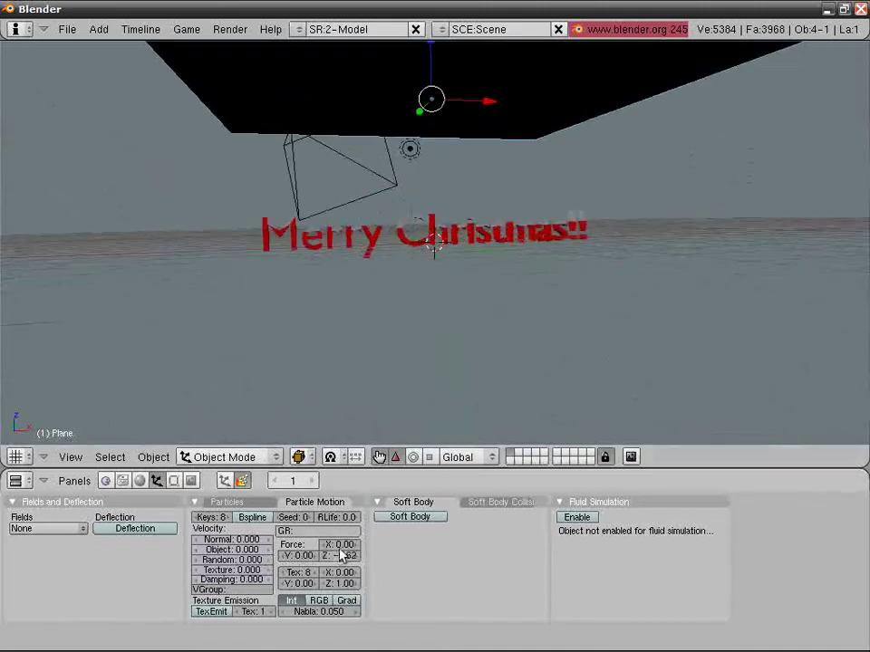
# Set the particles' Z force to -0.71 and preview the animation again.
pyautogui.moveTo(340, 556); pyautogui.dragTo(325, 556)
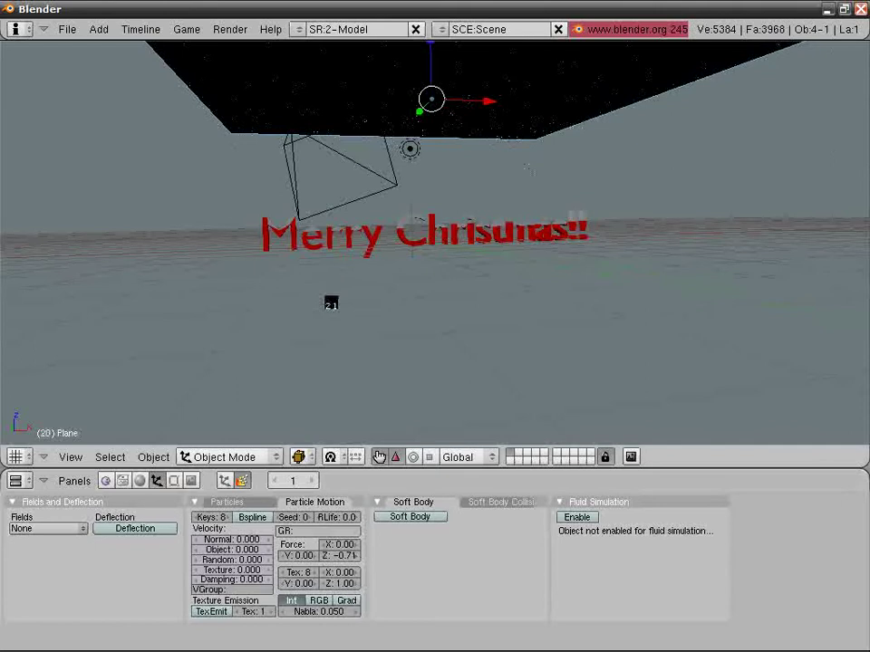
pyautogui.moveTo(333, 314); pyautogui.dragTo(399, 291, button='middle')
pyautogui.press('Escape')
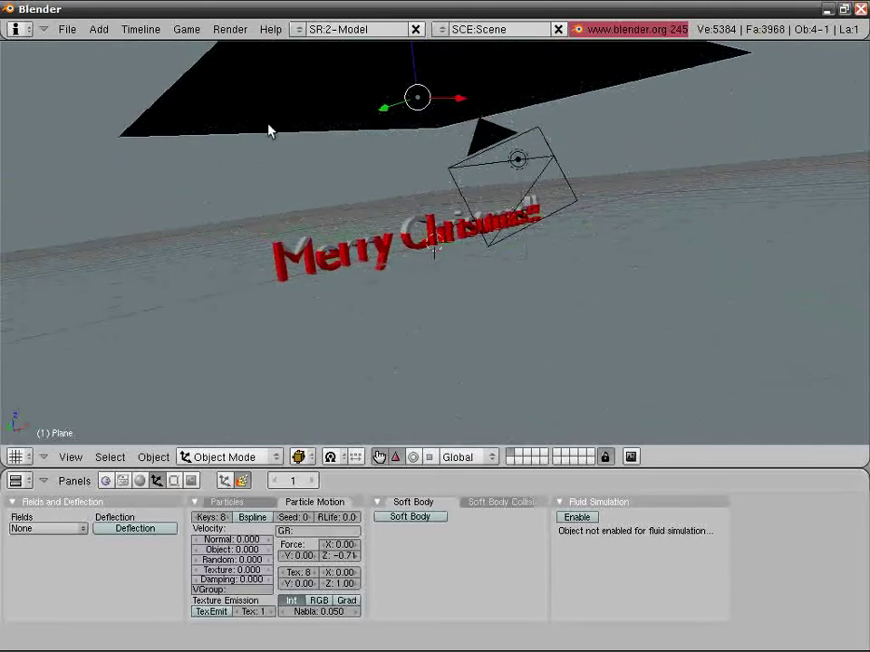
# Advance the animation to frame 61 so the particles are spread around the text.
pyautogui.press('Up')
pyautogui.press('Up')
pyautogui.press('Up')
pyautogui.press('Up')
pyautogui.press('Up')
pyautogui.press('Up')
# Add a new material to the plane, enable Halo rendering, and set the halo colour to white.
pyautogui.press('F5')
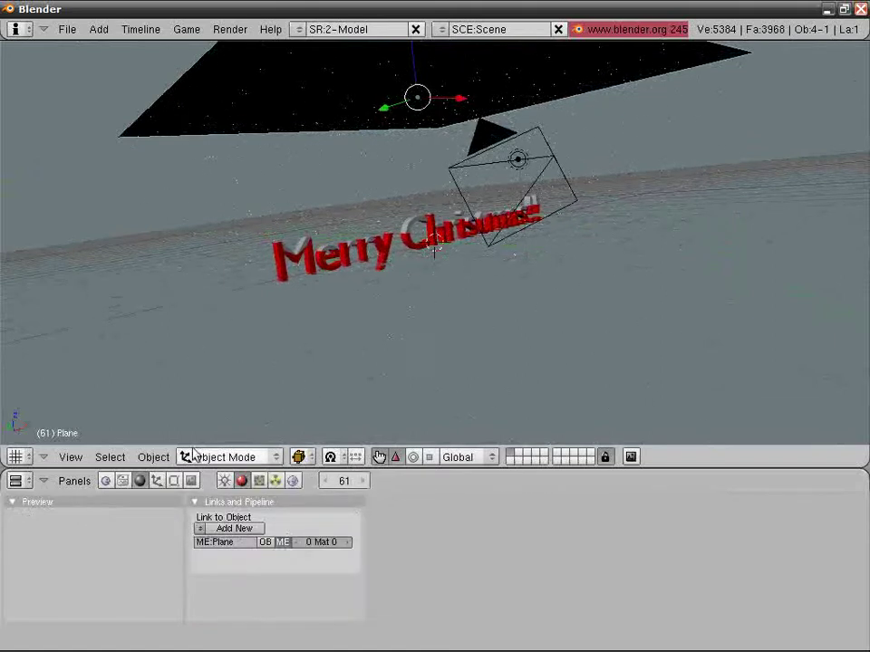
pyautogui.click(197, 529)
pyautogui.click(205, 518)
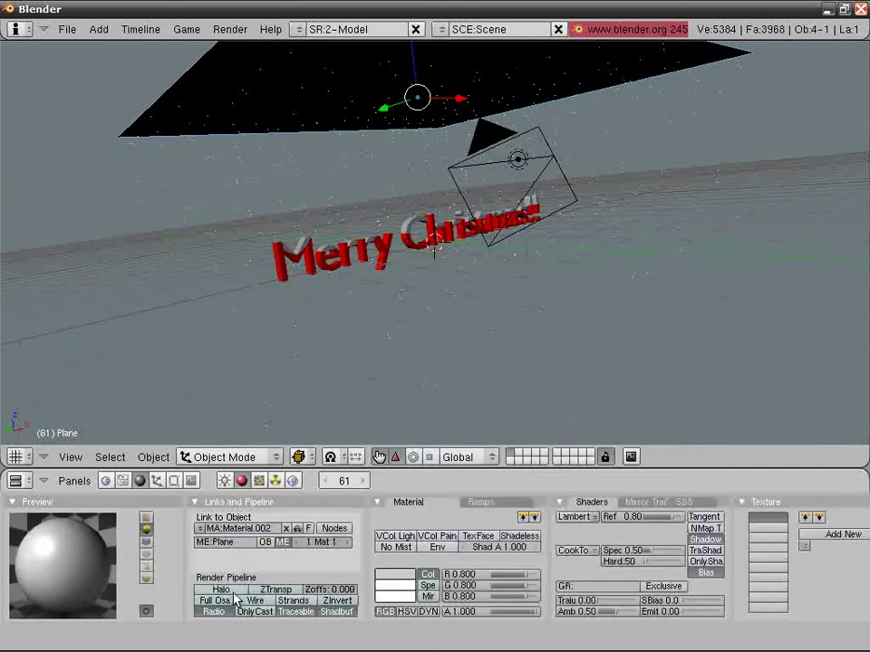
pyautogui.click(231, 589)
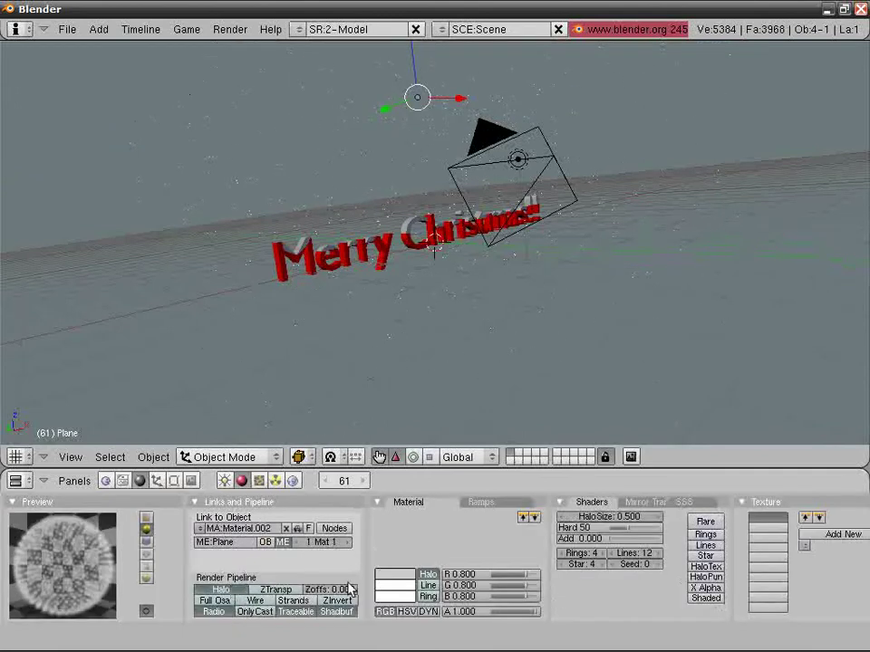
pyautogui.click(395, 573)
pyautogui.click(484, 530)
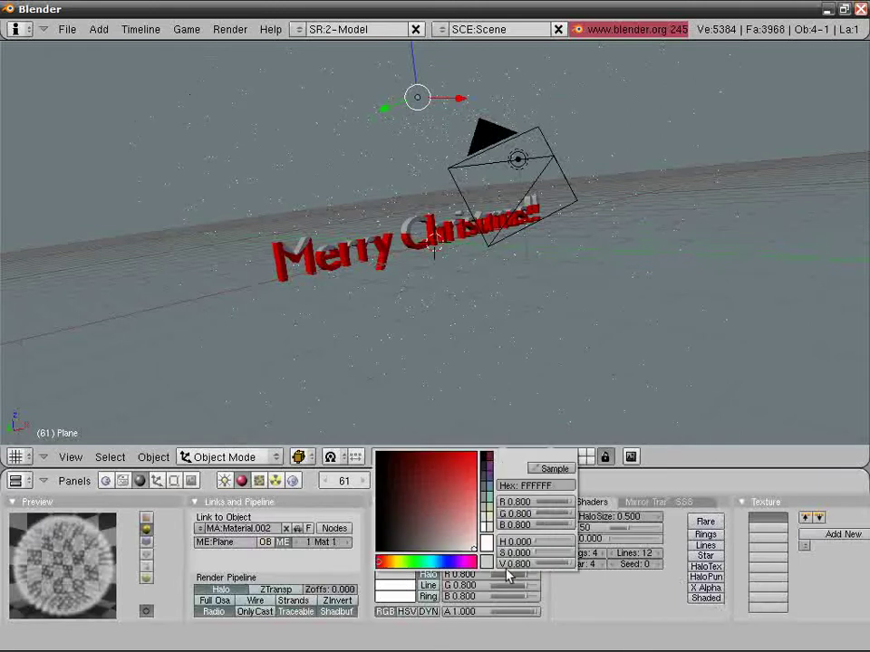
# Set the halo size to 0.05 and enable halo lines with a count of 2.
pyautogui.click(624, 522)
pyautogui.press('BackSpace')
pyautogui.write('0.05')
pyautogui.press('Return')
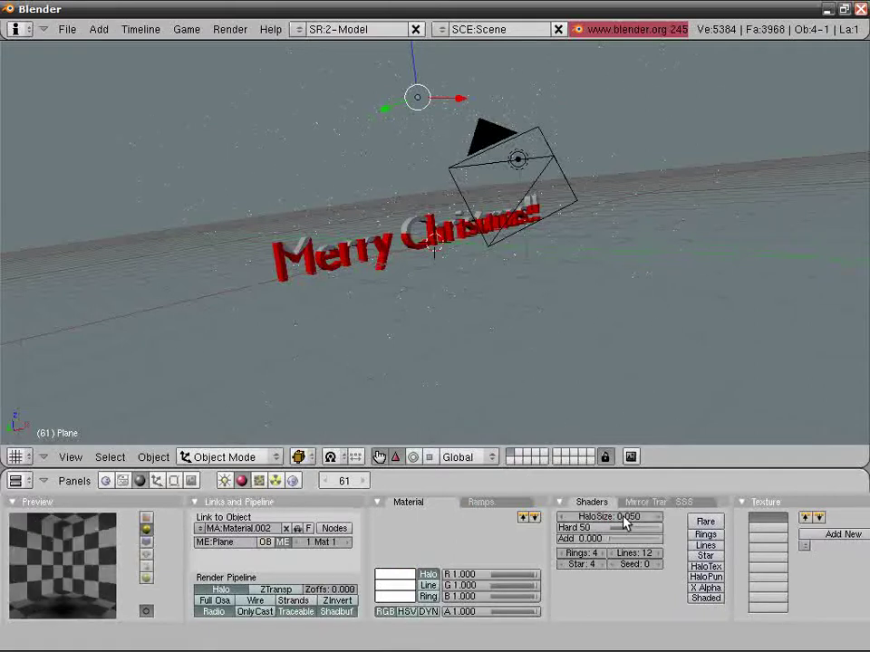
pyautogui.click(713, 545)
pyautogui.moveTo(637, 553); pyautogui.dragTo(583, 561)
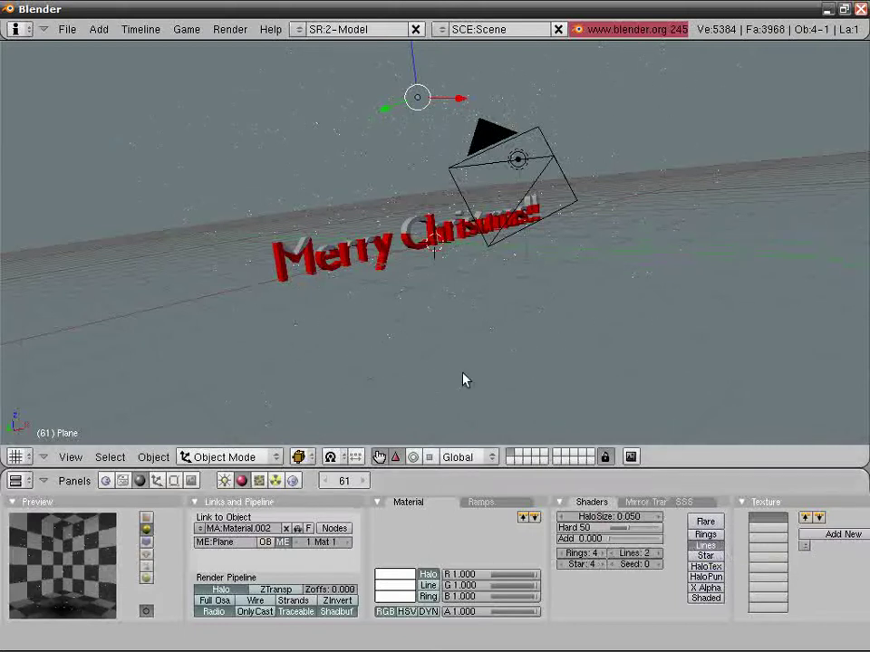
# Render frame 61 and examine the halo snowflakes up close.
pyautogui.press('F12')
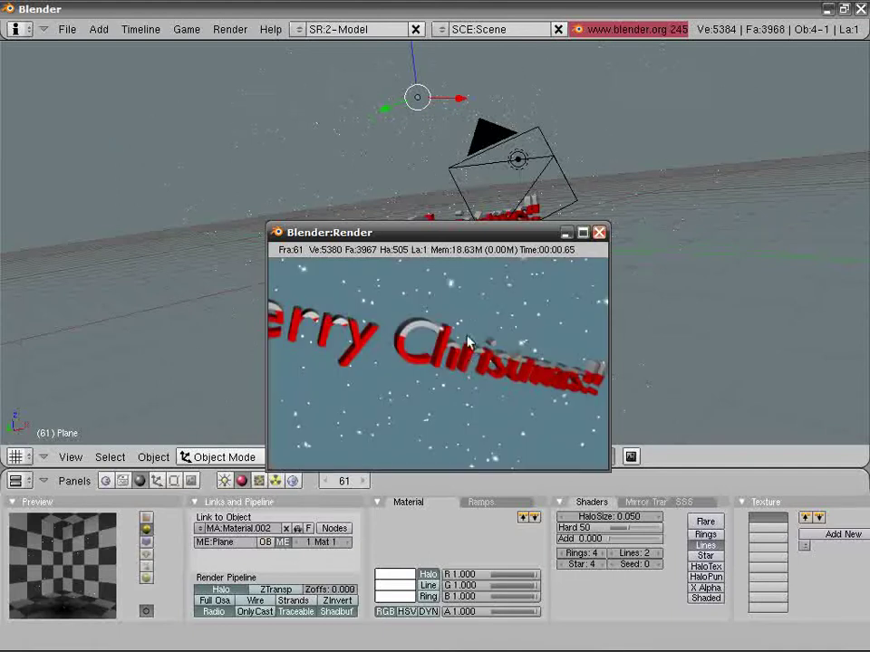
pyautogui.scroll(4, 455, 288)
pyautogui.scroll(-4, 480, 301)
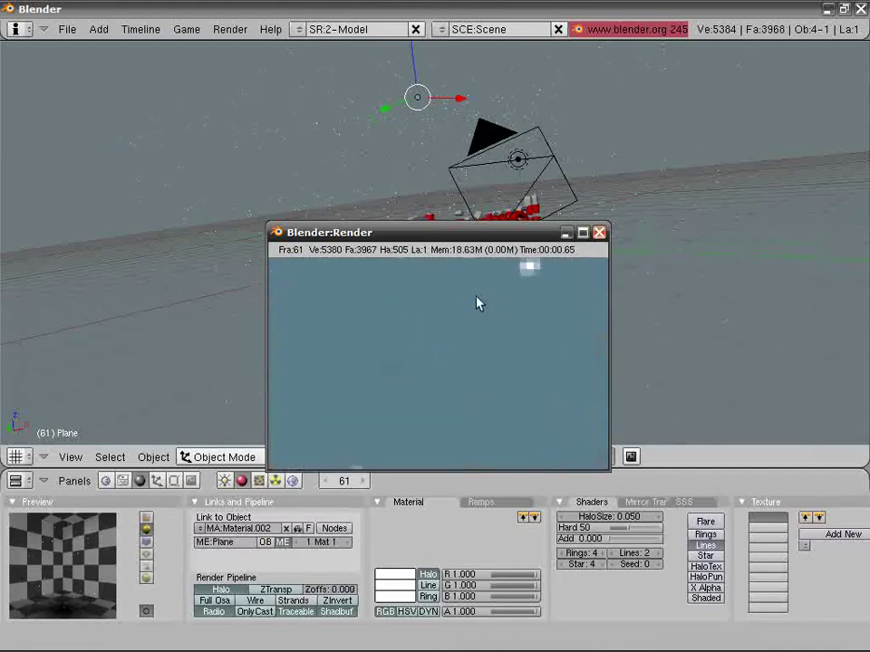
pyautogui.click(598, 233)
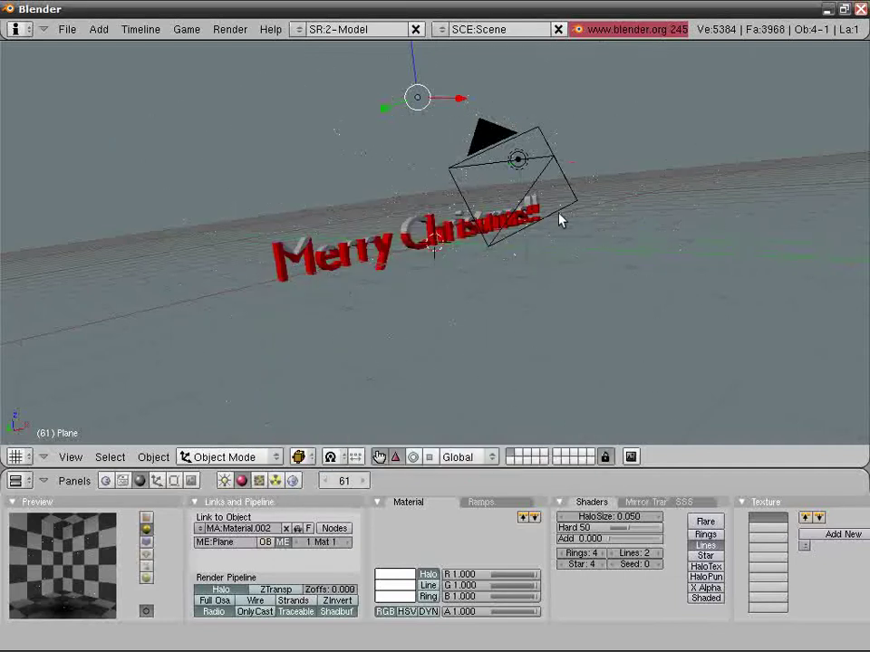
# Set the world's horizon colour to black and check it with a test render.
pyautogui.rightClick(546, 225)
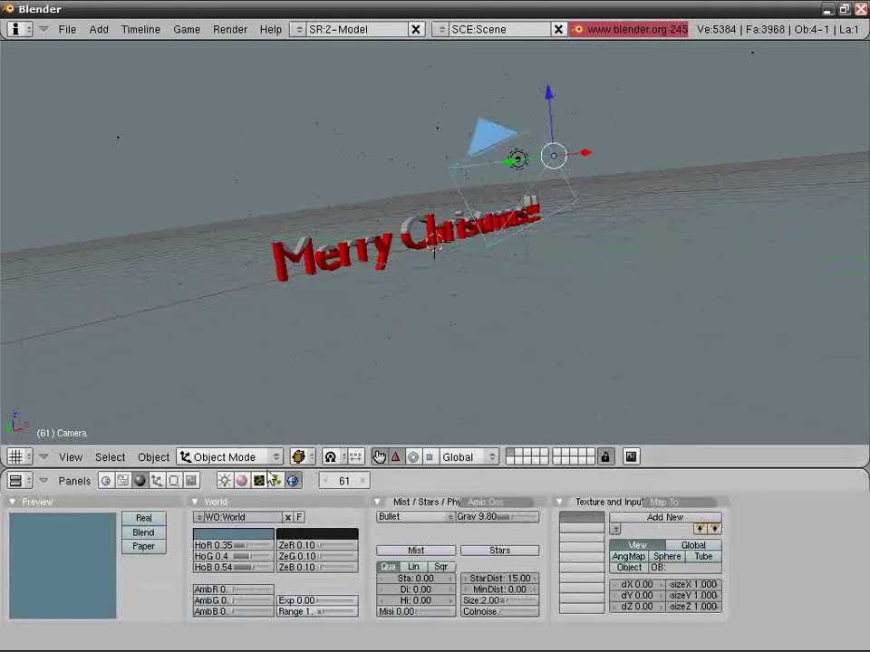
pyautogui.click(250, 534)
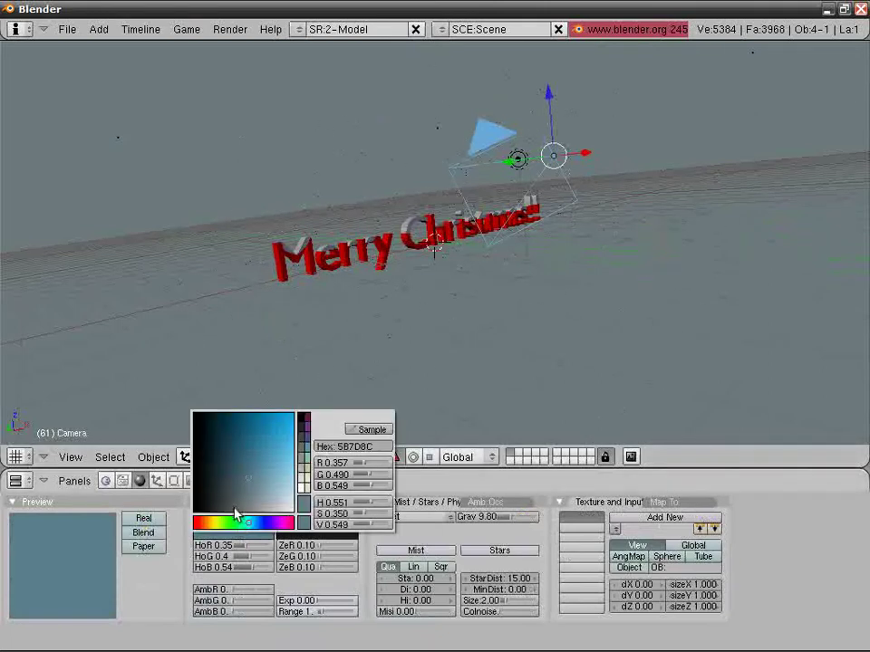
pyautogui.moveTo(234, 493); pyautogui.dragTo(138, 544)
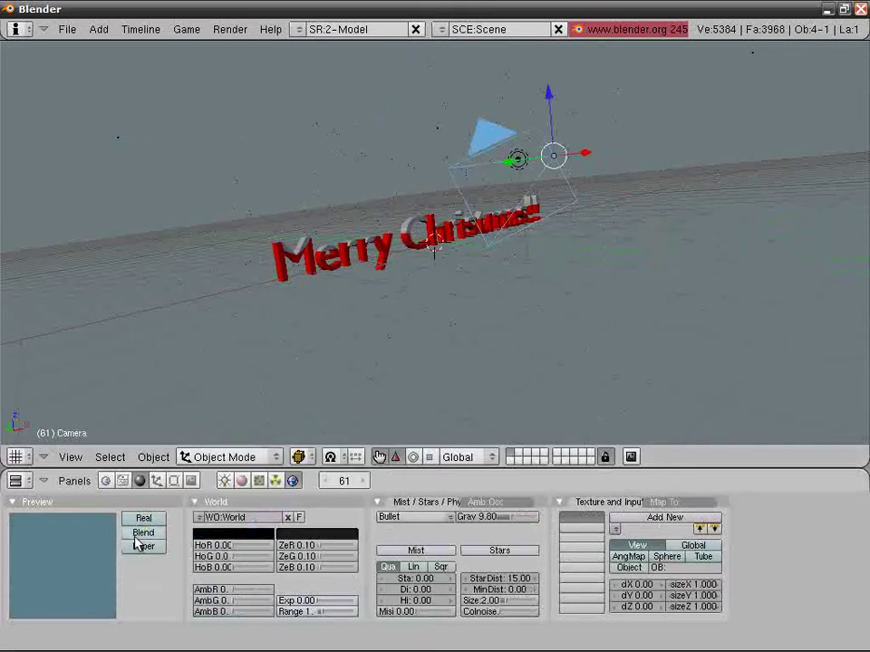
pyautogui.press('F12')
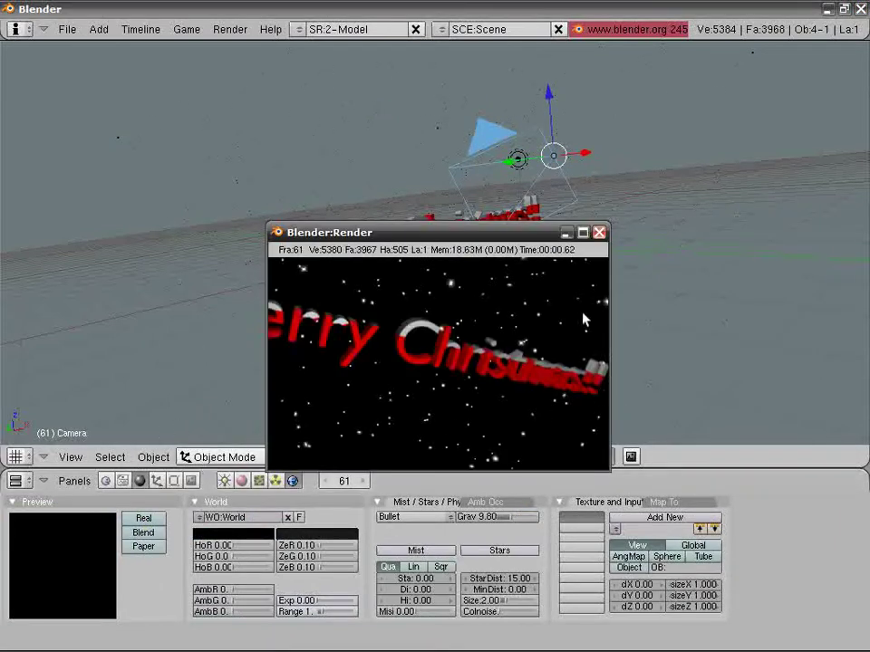
pyautogui.click(599, 233)
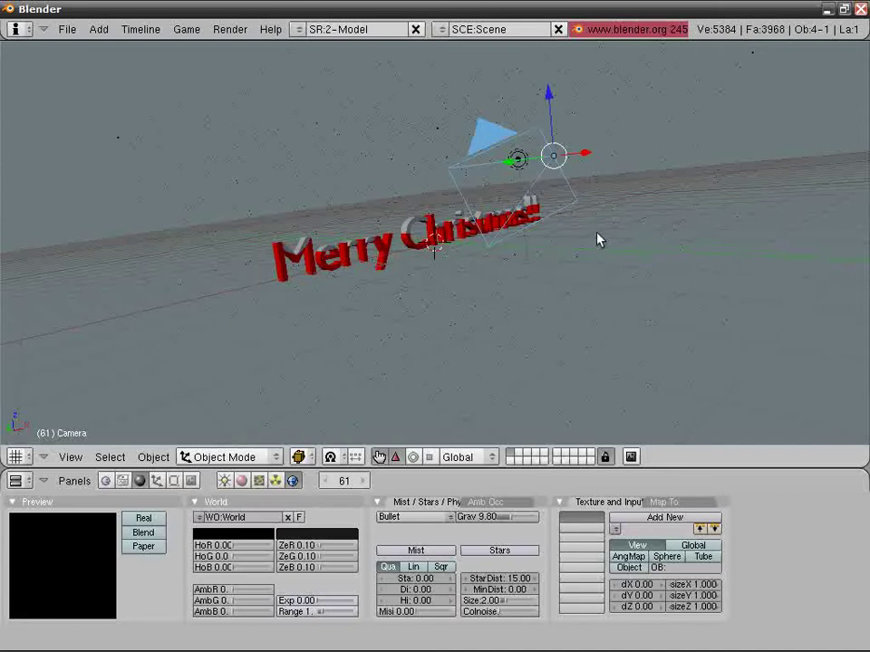
# Parent the lamp to the camera.
pyautogui.rightClick(508, 170)
pyautogui.moveTo(487, 177); pyautogui.dragTo(549, 353, button='middle')
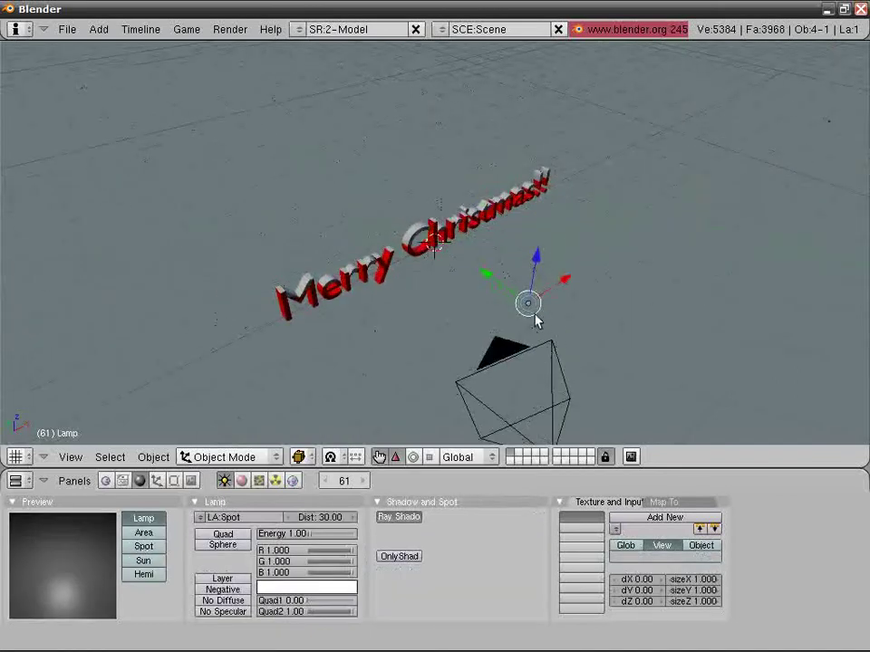
pyautogui.scroll(-4, 535, 319)
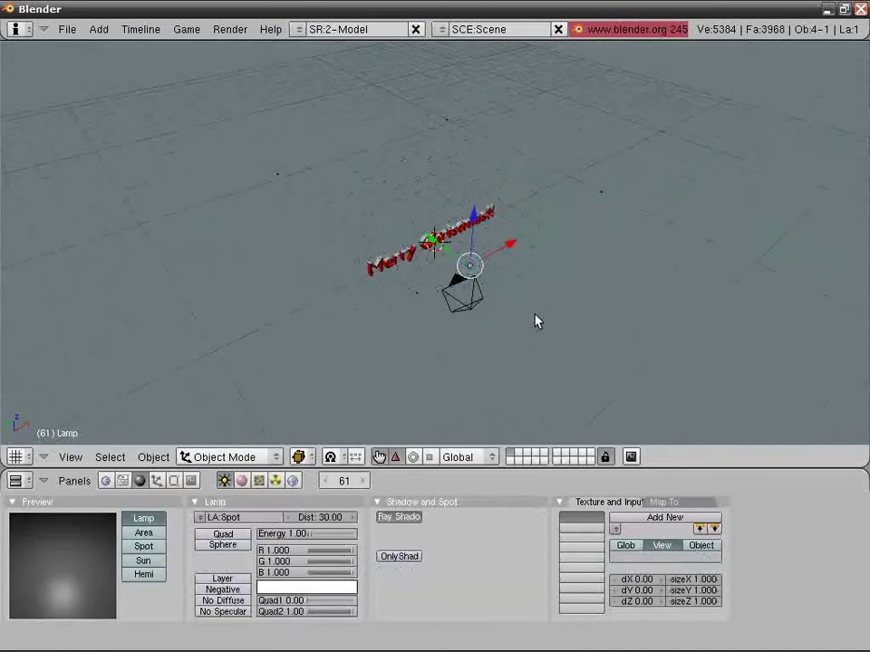
pyautogui.keyDown('shift'); pyautogui.rightClick(473, 307); pyautogui.keyUp('shift')
pyautogui.hotkey('ctrl', 'p')
pyautogui.click(473, 304)
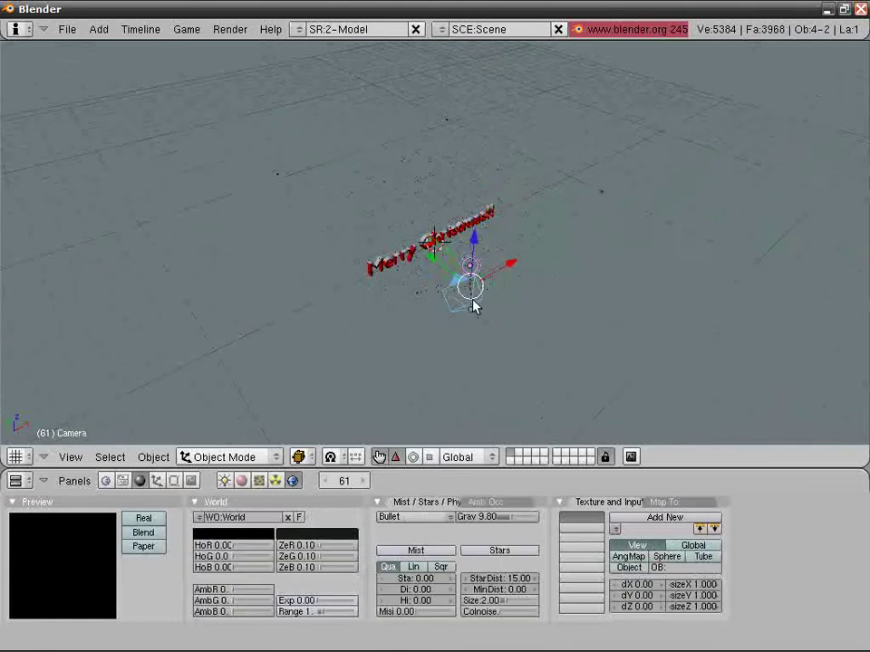
# Select the camera and, in top view, step through the animation to frame 81.
pyautogui.rightClick(473, 305)
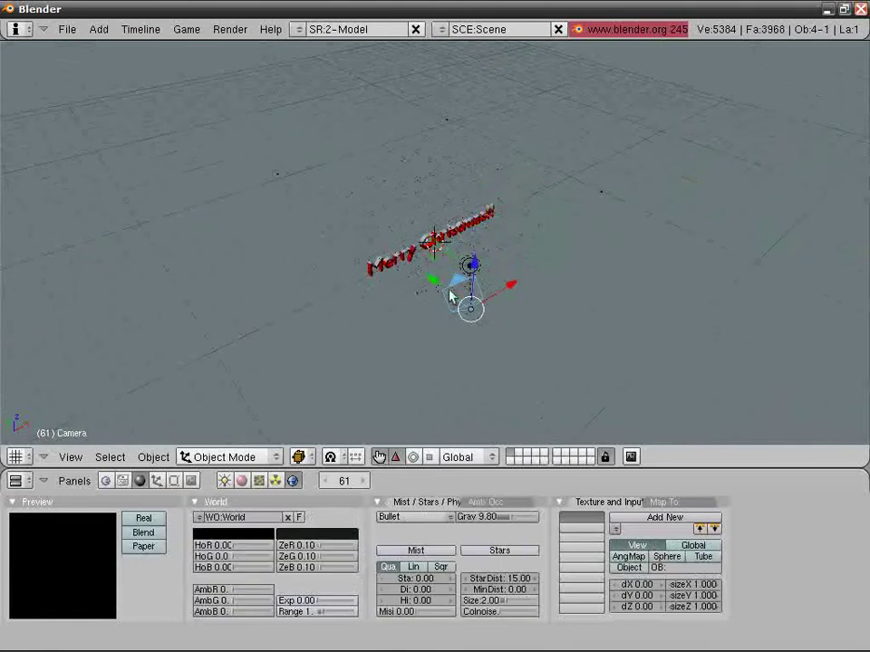
pyautogui.moveTo(319, 296); pyautogui.dragTo(288, 297, button='middle')
pyautogui.press('KP_7')
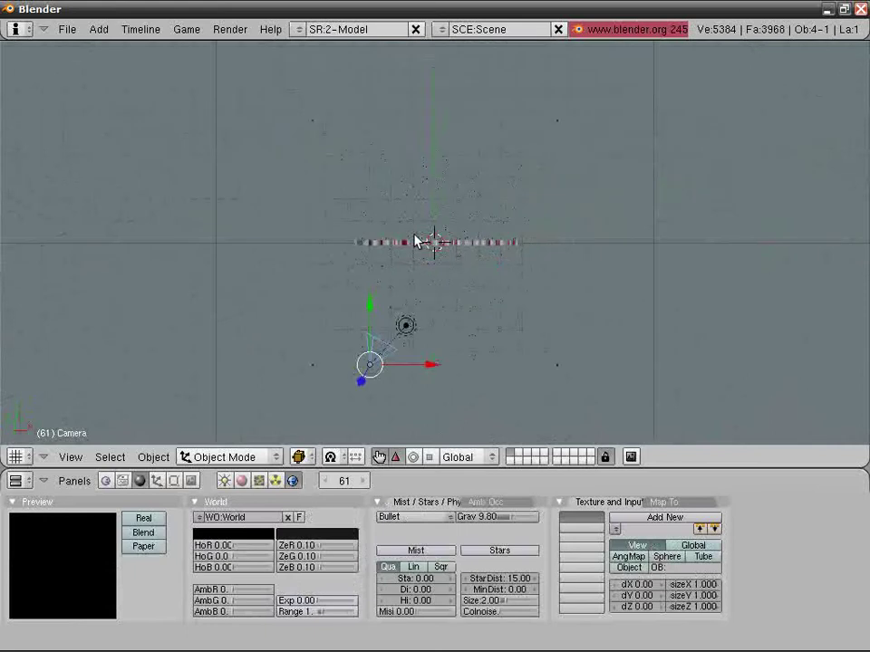
pyautogui.press('Down')
pyautogui.press('Down')
pyautogui.press('Down')
pyautogui.press('Down')
pyautogui.press('Down')
pyautogui.press('Down')
pyautogui.press('Up')
# Add a Bezier circle around the text and scale it up until its edge nearly reaches the camera.
pyautogui.press('space')
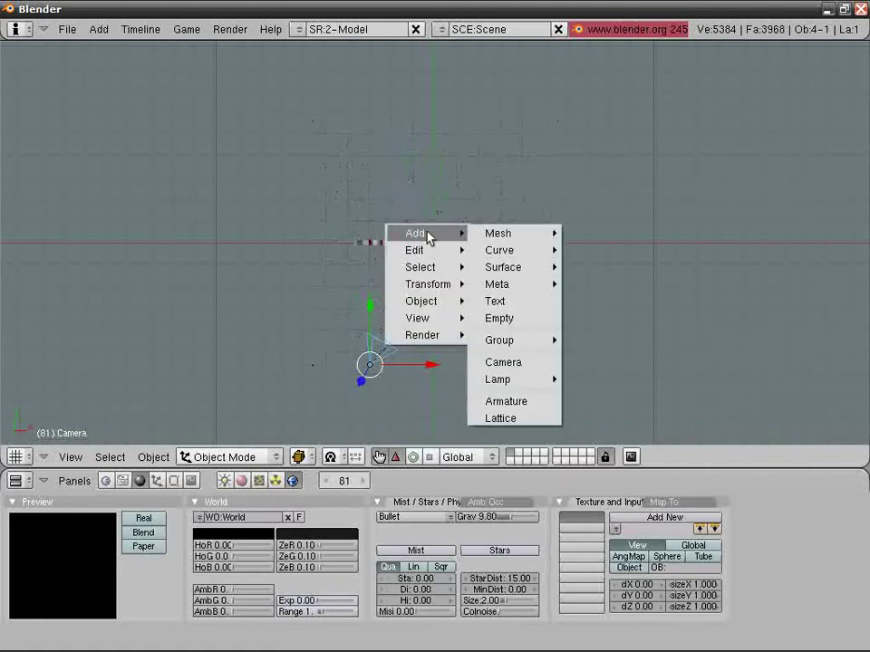
pyautogui.moveTo(523, 257)
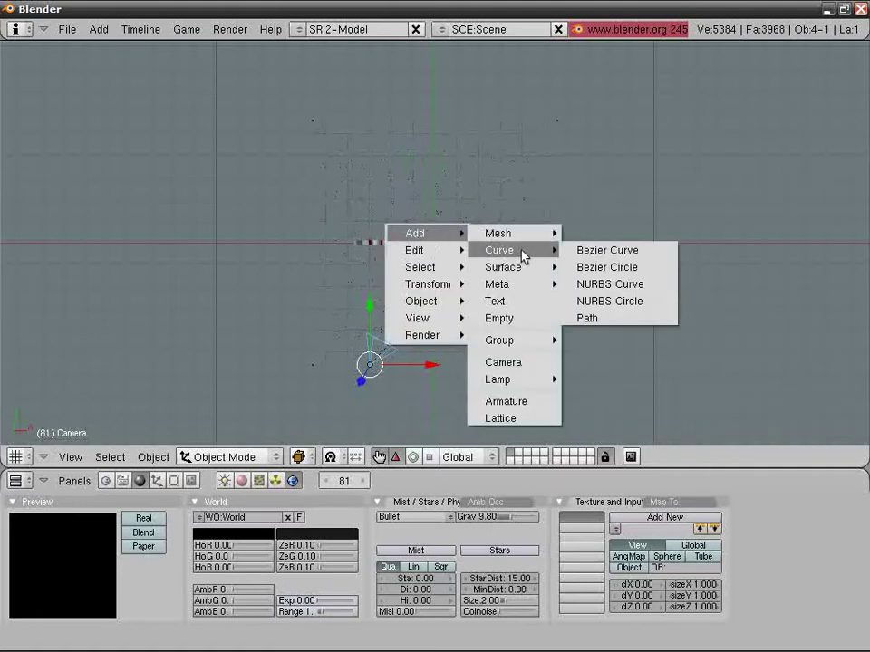
pyautogui.click(590, 268)
pyautogui.press('s')
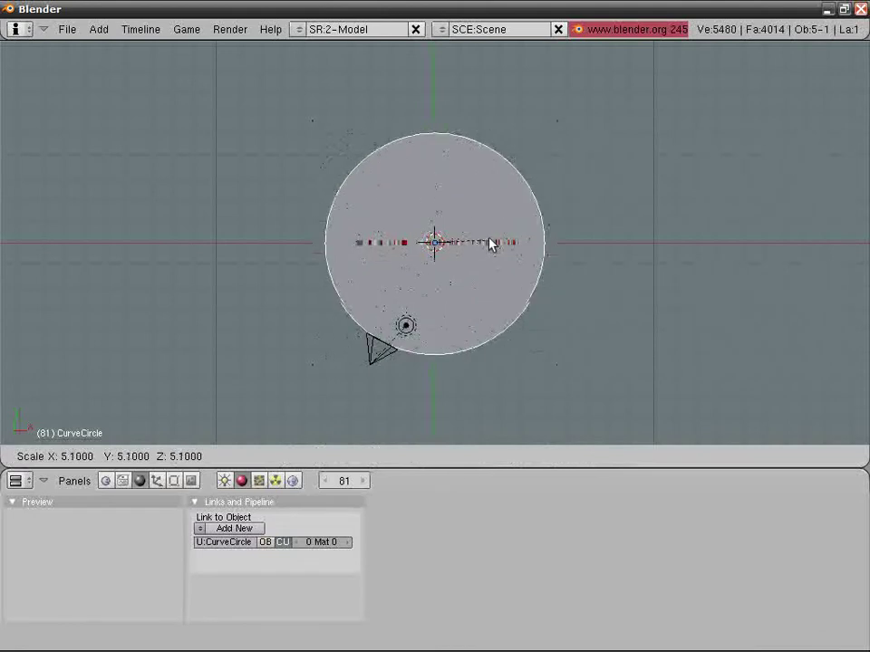
pyautogui.click(493, 246)
pyautogui.press('Tab')
# Parent the camera to the circle with Follow Path and view frame 61 through the camera.
pyautogui.rightClick(372, 356)
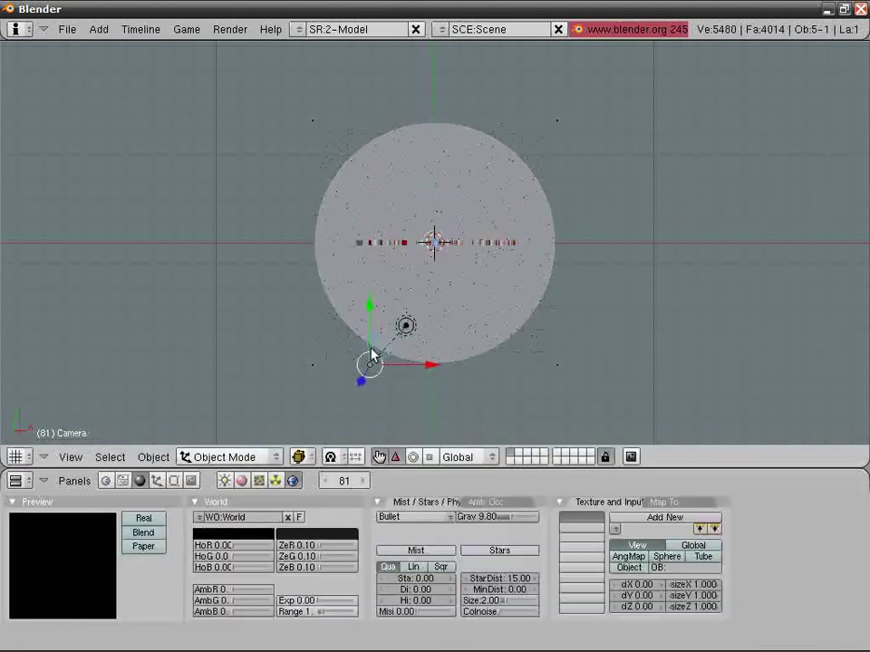
pyautogui.rightClick(464, 361)
pyautogui.hotkey('ctrl', 'p')
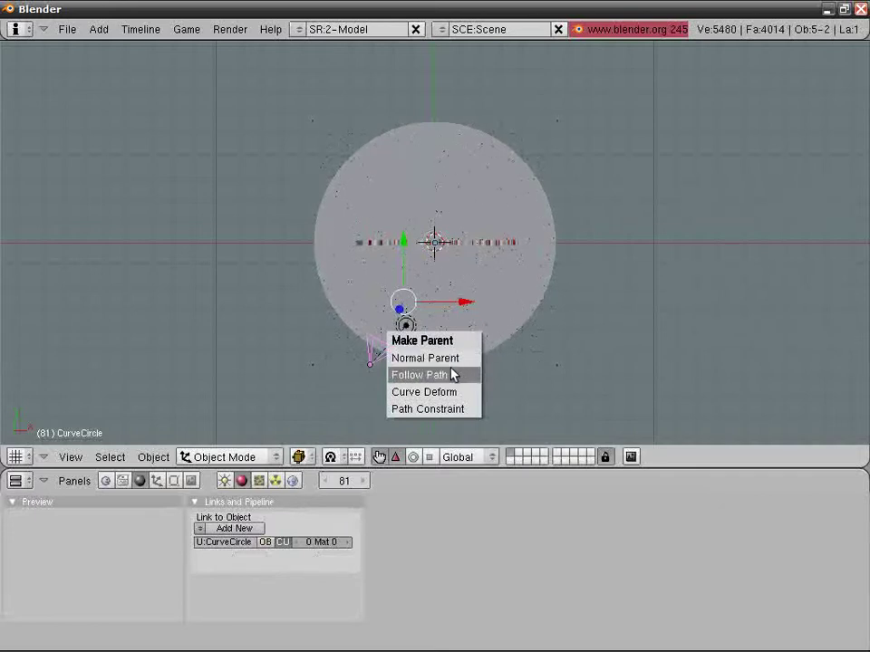
pyautogui.click(453, 375)
pyautogui.rightClick(372, 364)
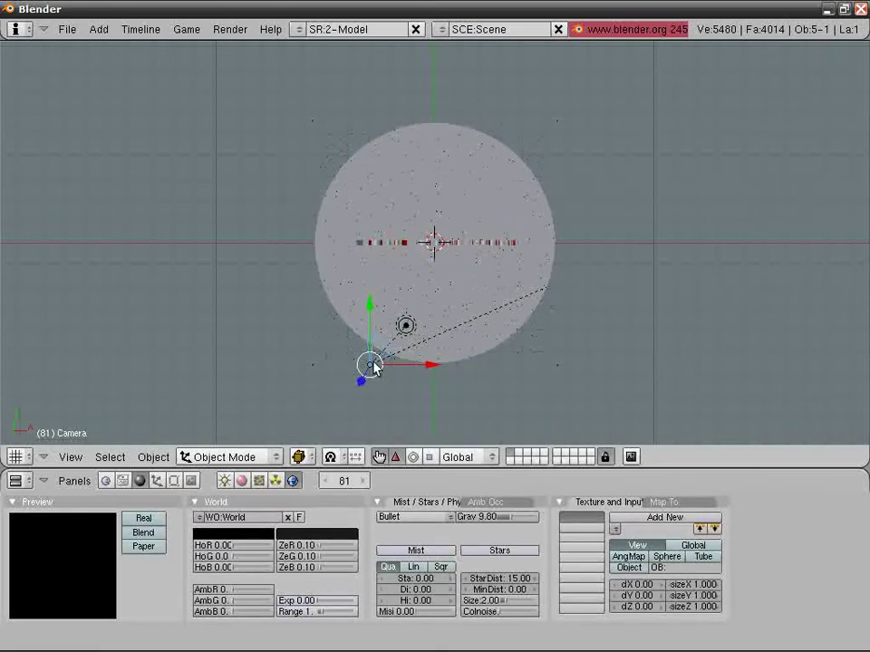
pyautogui.press('Down')
pyautogui.press('Down')
pyautogui.press('KP_0')
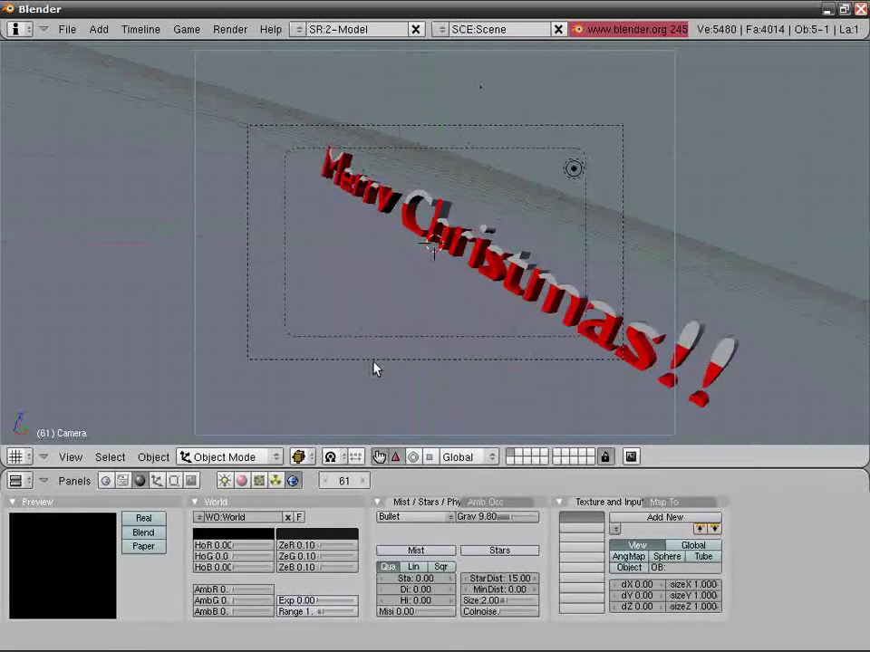
# Set the curve circle's path length to 250.
pyautogui.rightClick(372, 366)
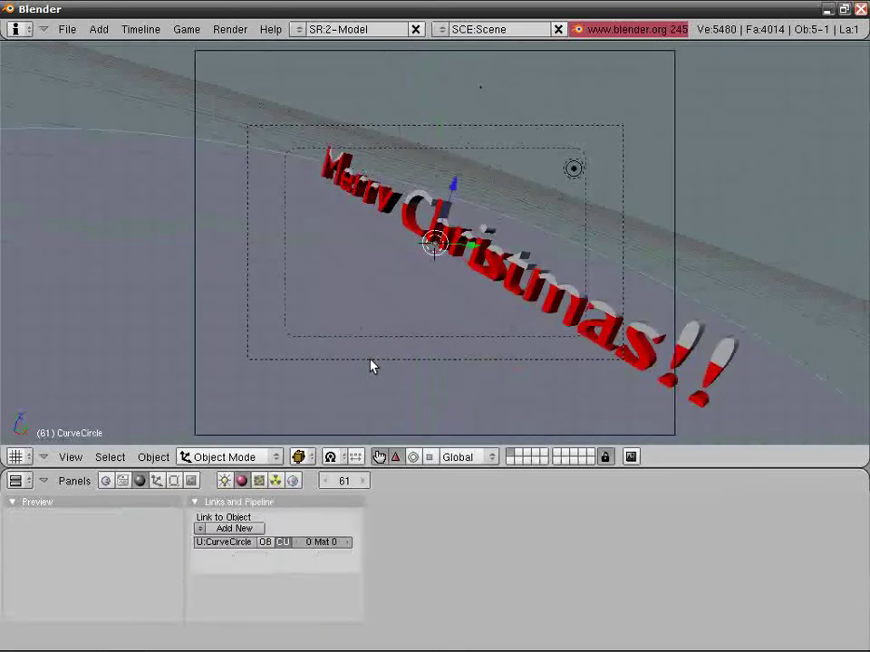
pyautogui.click(173, 481)
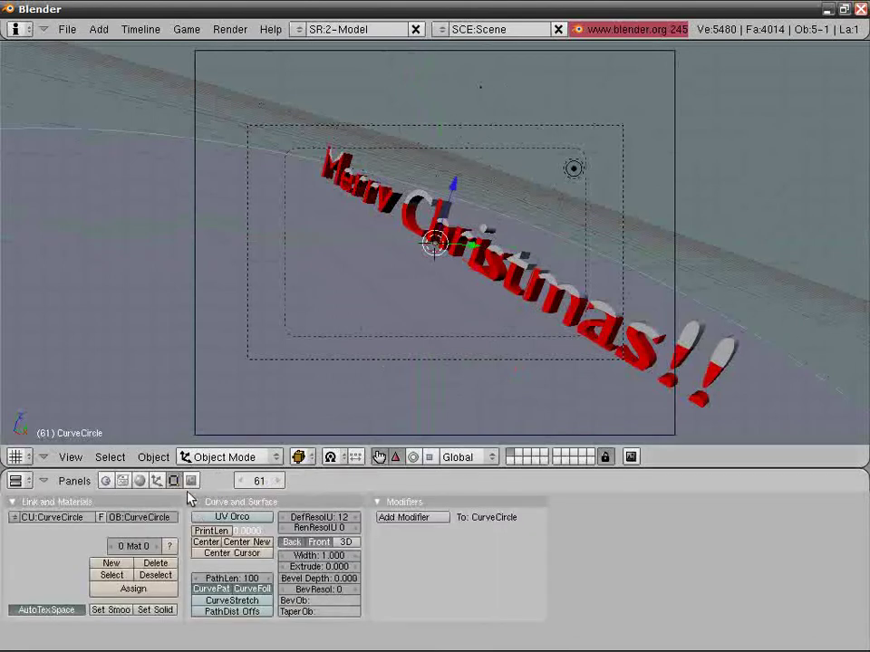
pyautogui.click(223, 579)
pyautogui.click(247, 591)
pyautogui.click(243, 589)
pyautogui.click(237, 578)
pyautogui.write('250')
pyautogui.press('Return')
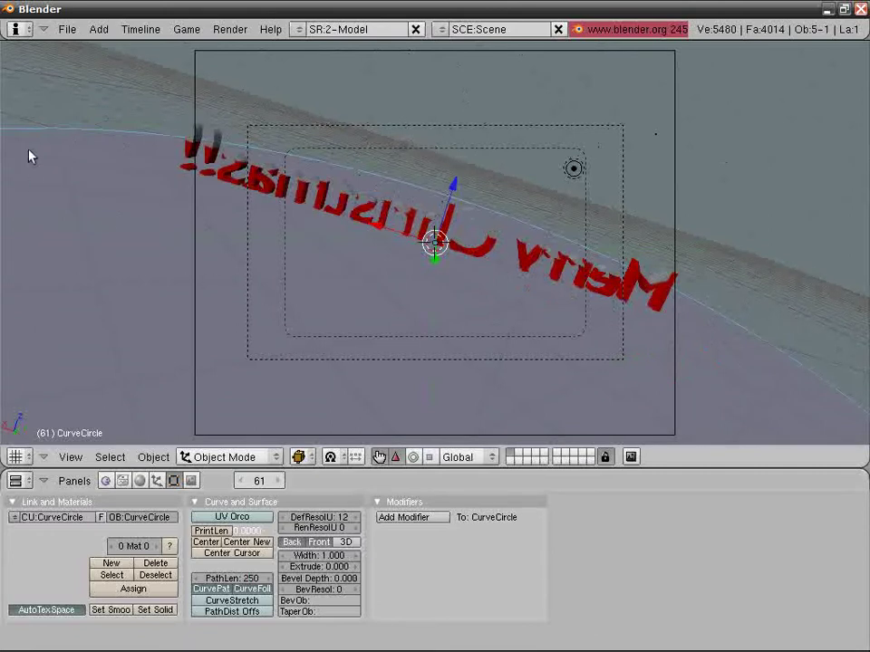
# Move the curve circle to layer 2, check it there, and return to layer 1.
pyautogui.press('m')
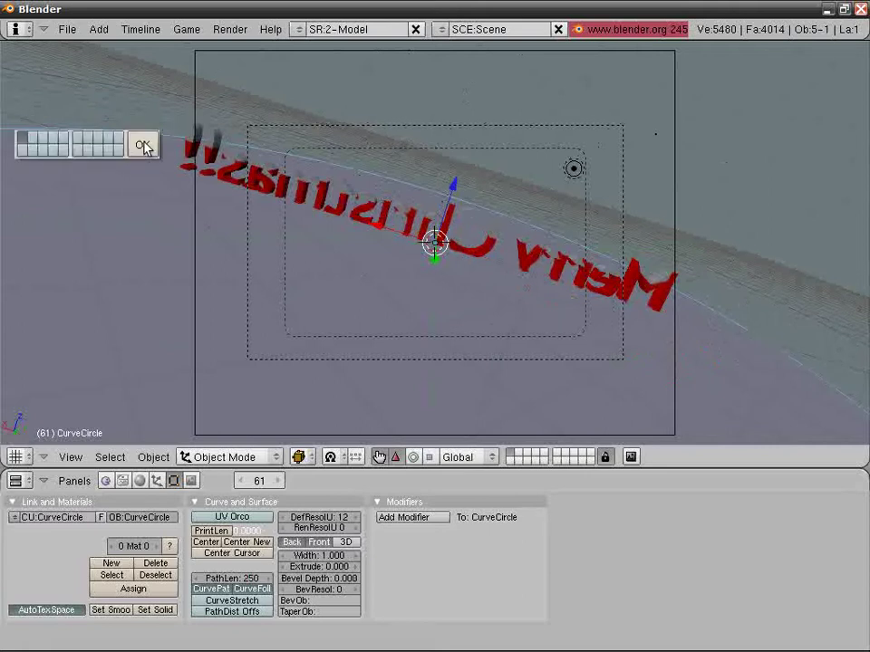
pyautogui.click(143, 146)
pyautogui.moveTo(143, 148); pyautogui.dragTo(258, 240, button='middle')
pyautogui.press('3')
pyautogui.press('1')
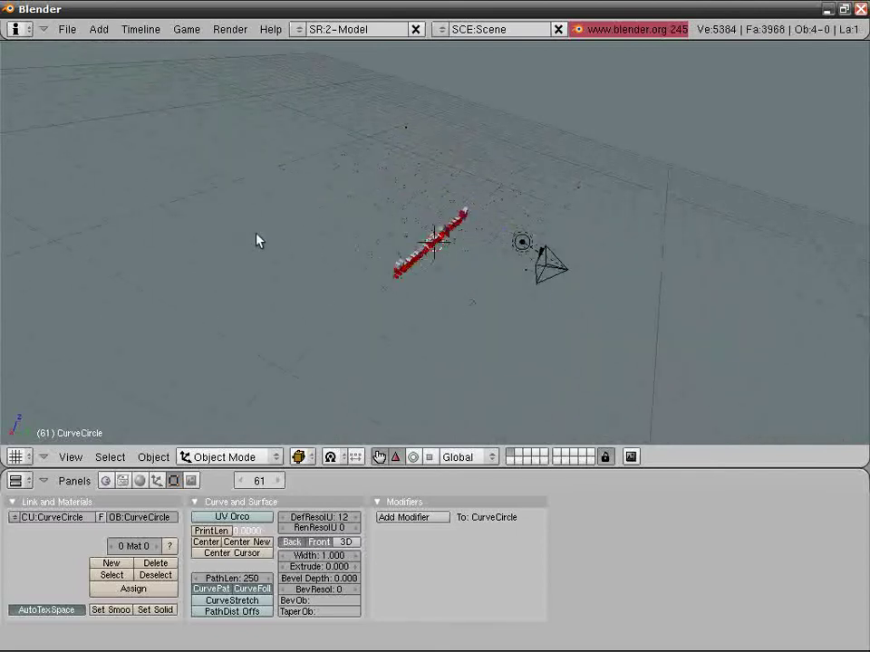
pyautogui.press('3')
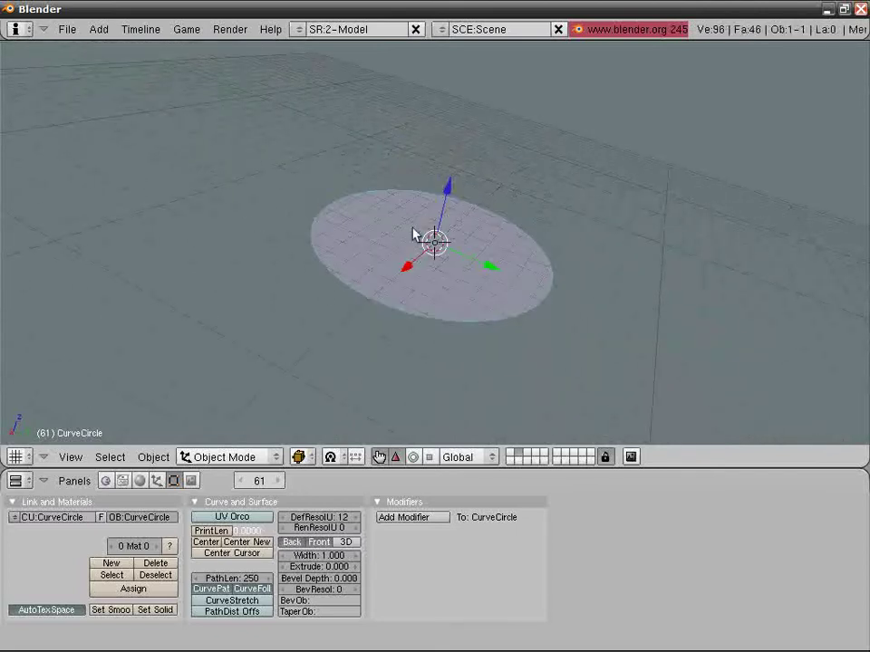
pyautogui.press('1')
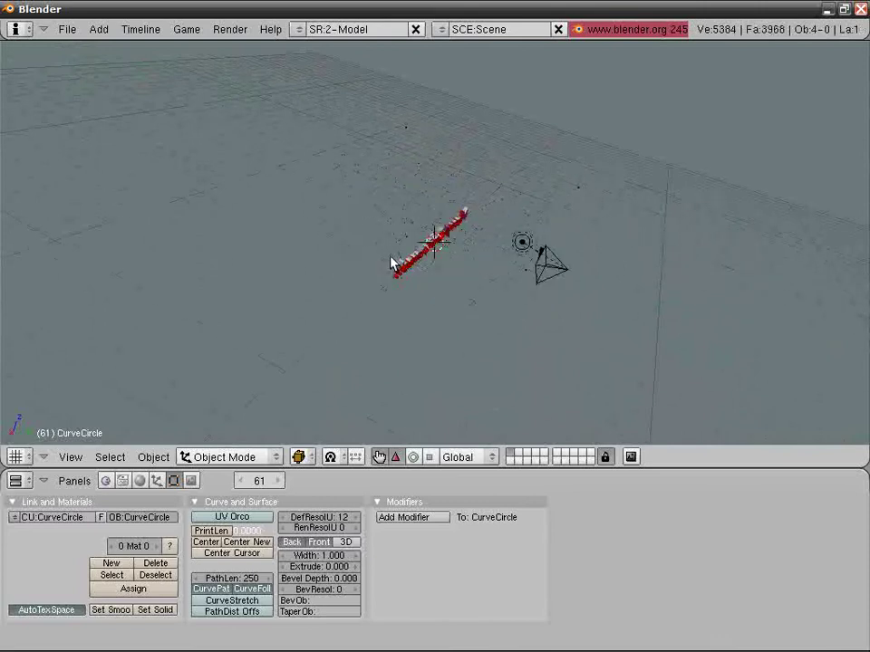
# Advance the animation to frame 141 in camera view and test-render that frame.
pyautogui.moveTo(397, 282); pyautogui.dragTo(453, 284, button='middle')
pyautogui.press('KP_0')
pyautogui.press('Up')
pyautogui.press('Up')
pyautogui.press('Up')
pyautogui.press('Up')
pyautogui.press('Up')
pyautogui.press('Up')
pyautogui.press('Up')
pyautogui.press('Up')
pyautogui.press('F12')
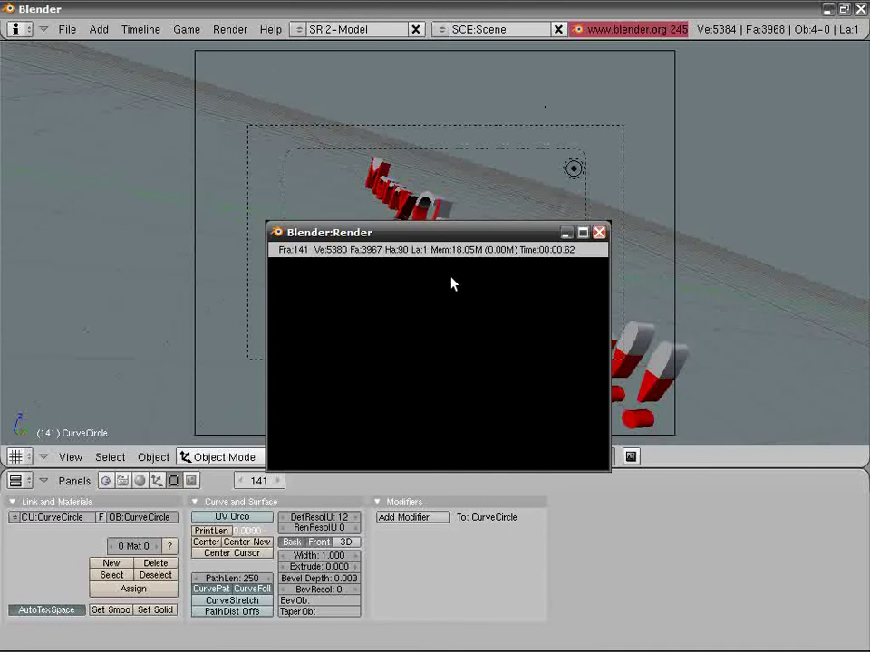
pyautogui.click(599, 232)
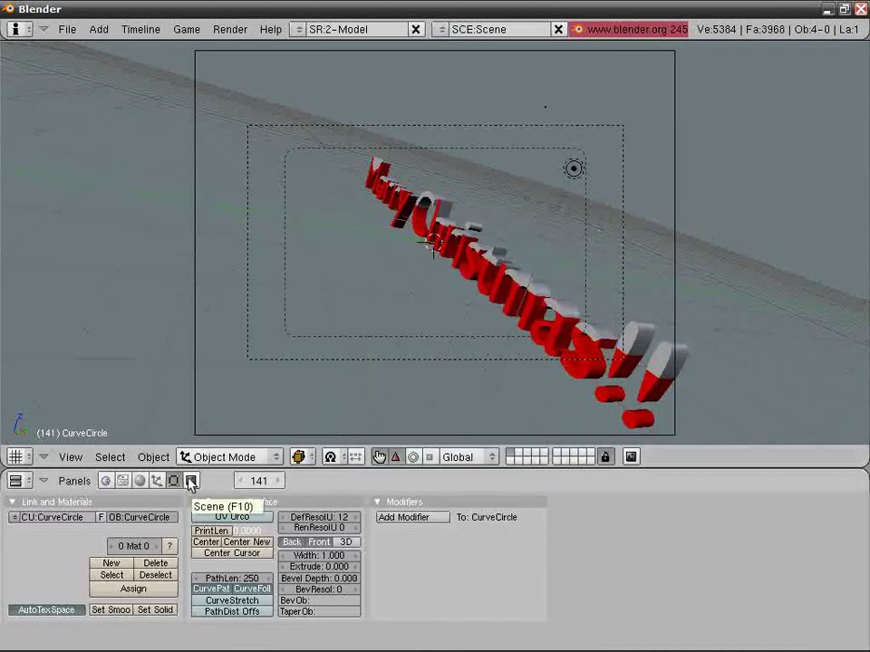
# Set the snow-emitting plane's particle amount to 20000.
pyautogui.press('KP_0')
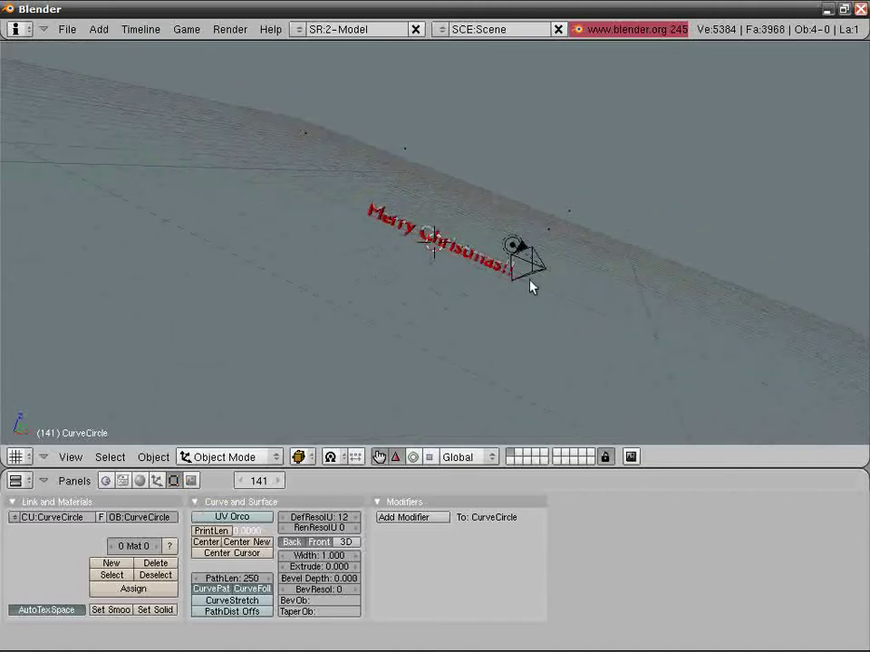
pyautogui.rightClick(535, 272)
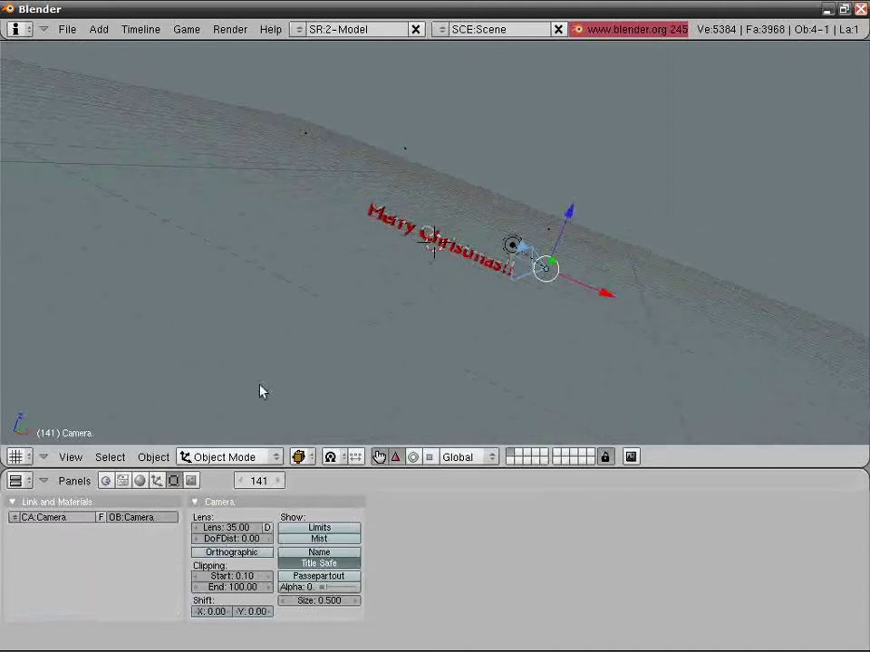
pyautogui.rightClick(296, 143)
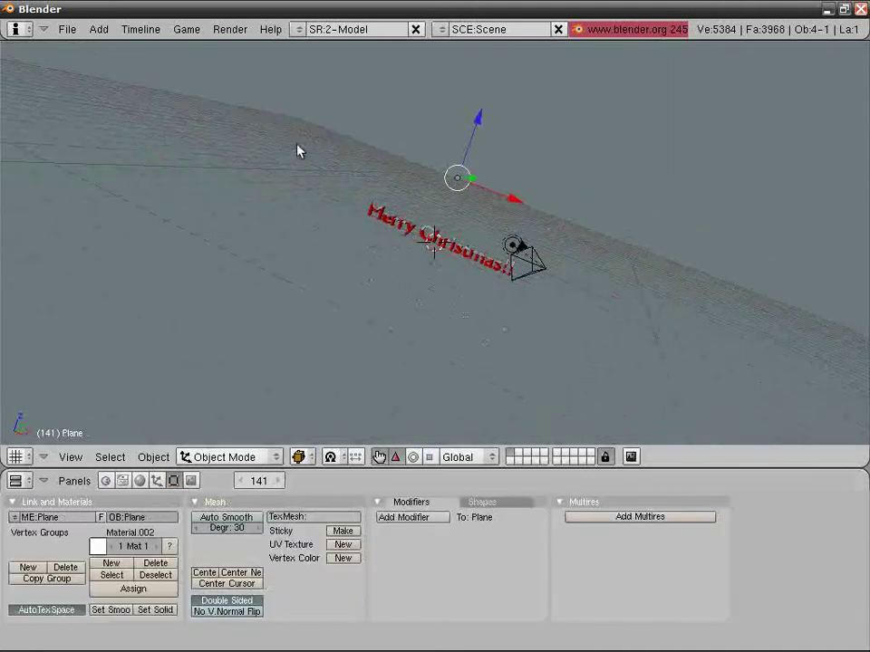
pyautogui.click(157, 481)
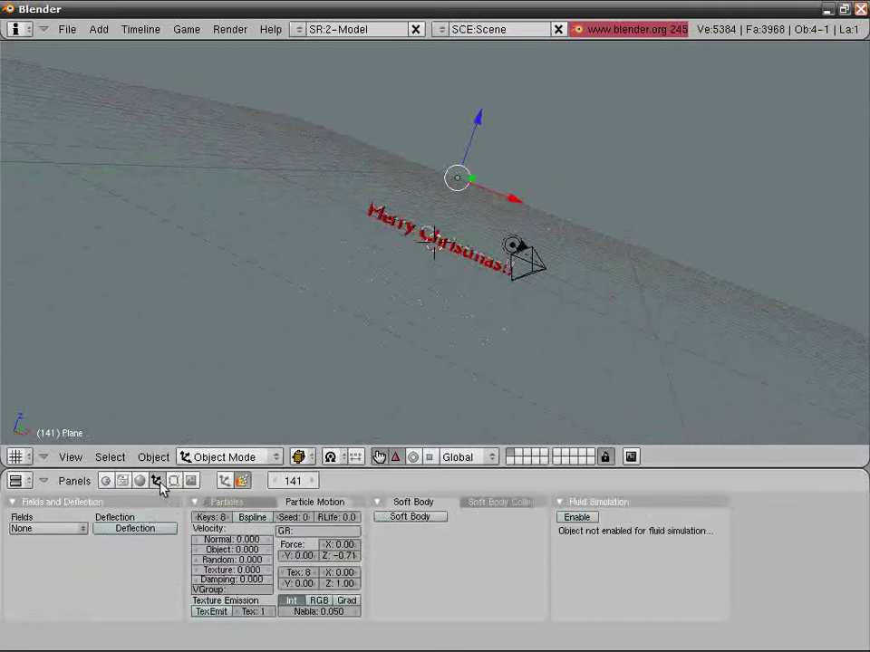
pyautogui.click(227, 502)
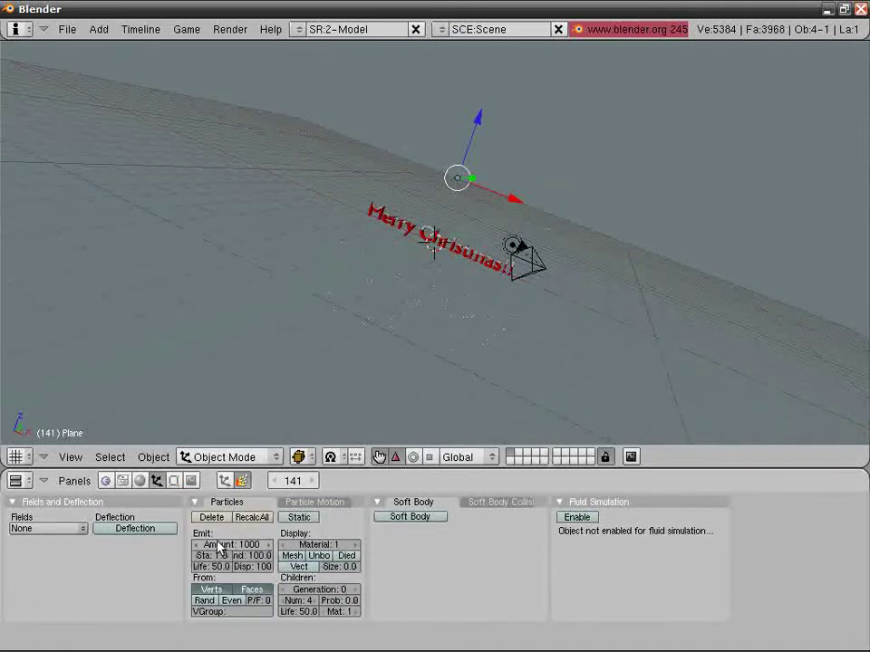
pyautogui.click(224, 546)
pyautogui.write('2000')
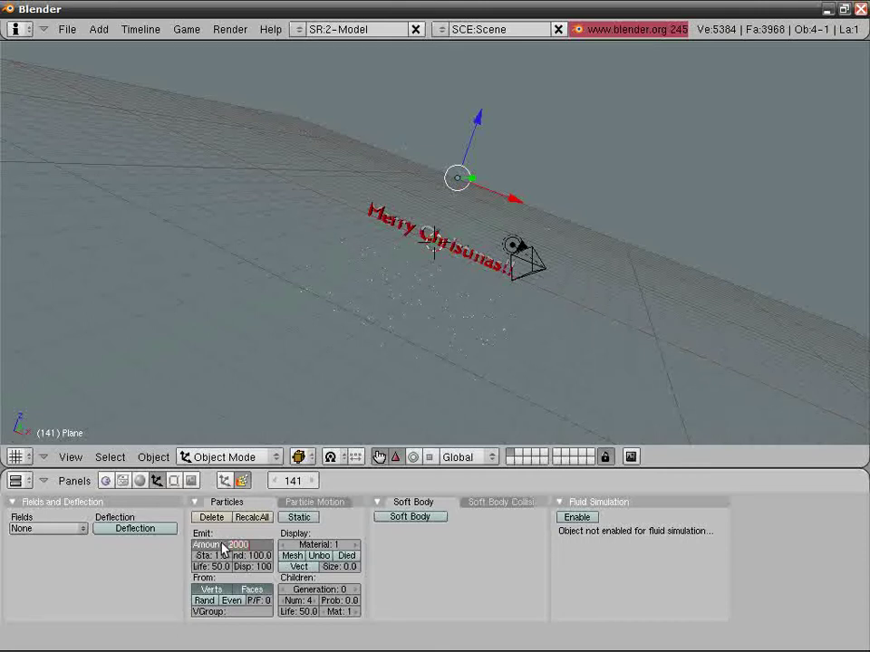
pyautogui.write('0')
pyautogui.press('Return')
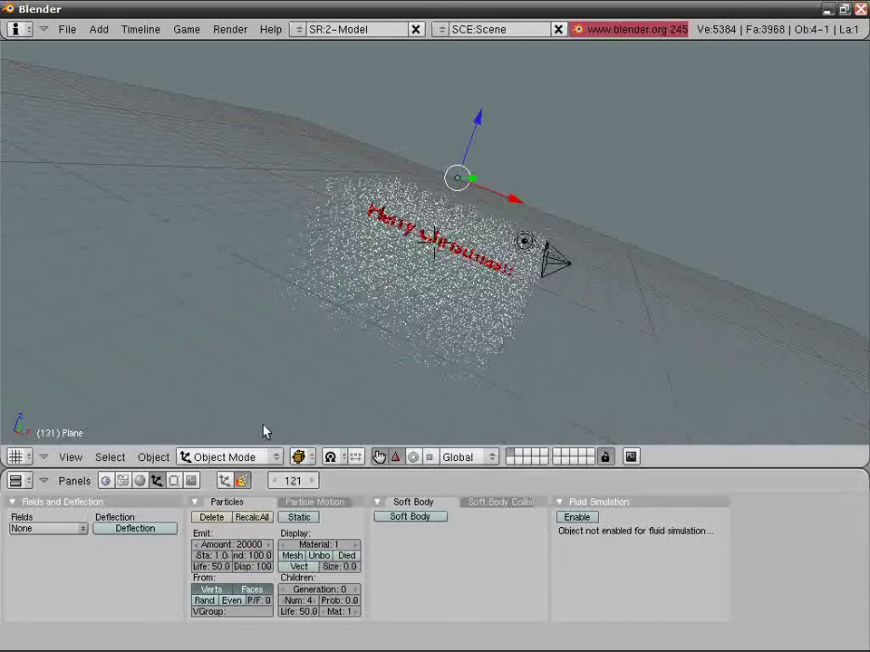
# Step the animation back to frame 71, test-render that frame, and close the render.
pyautogui.press('Down')
pyautogui.press('Down')
pyautogui.press('Down')
pyautogui.press('Down')
pyautogui.press('Down')
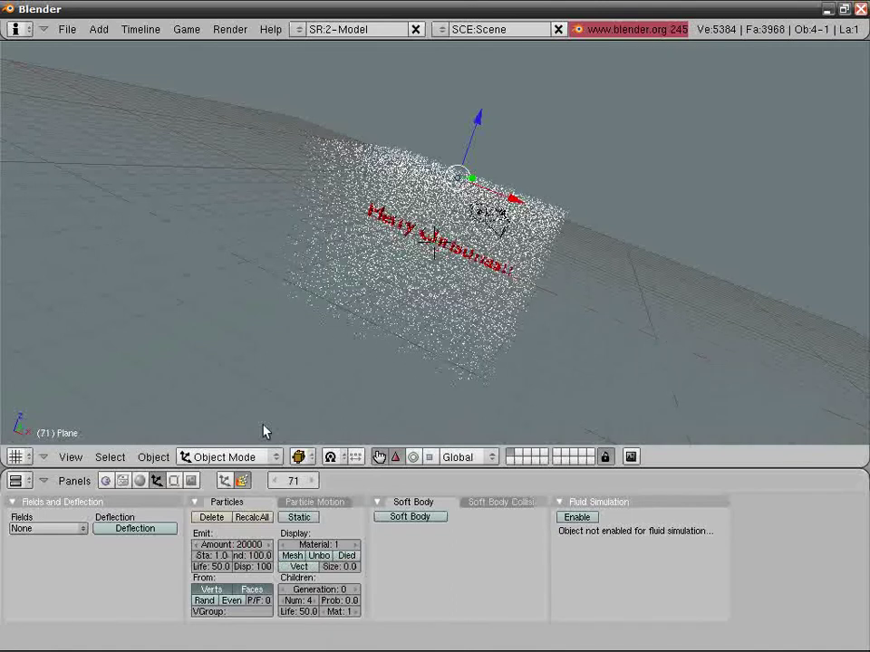
pyautogui.press('F12')
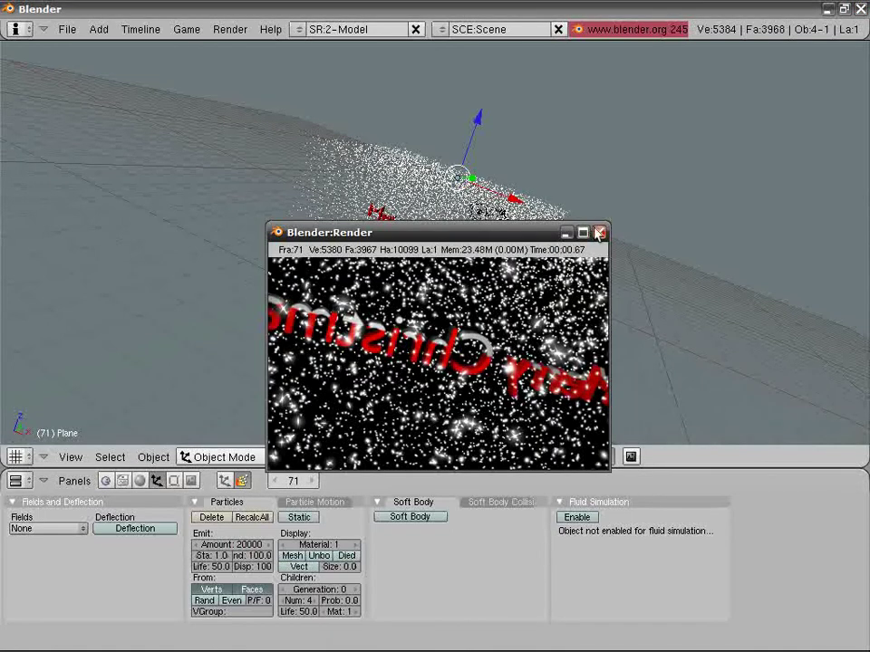
pyautogui.click(600, 234)
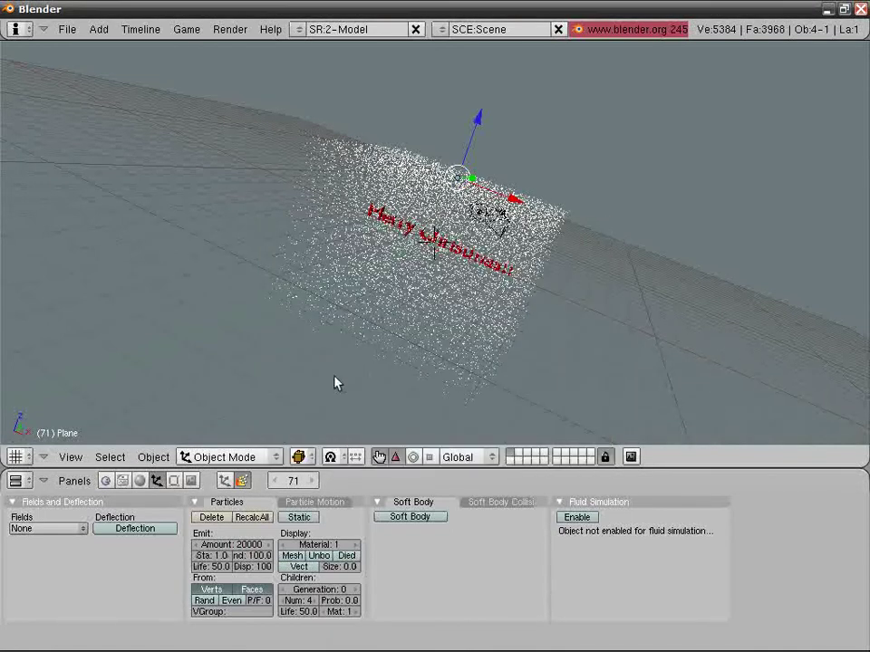
# Set the snow particles' emission to end at frame 250 and start at frame -65.
pyautogui.click(243, 555)
pyautogui.keyDown('shift'); pyautogui.click(247, 554); pyautogui.keyUp('shift')
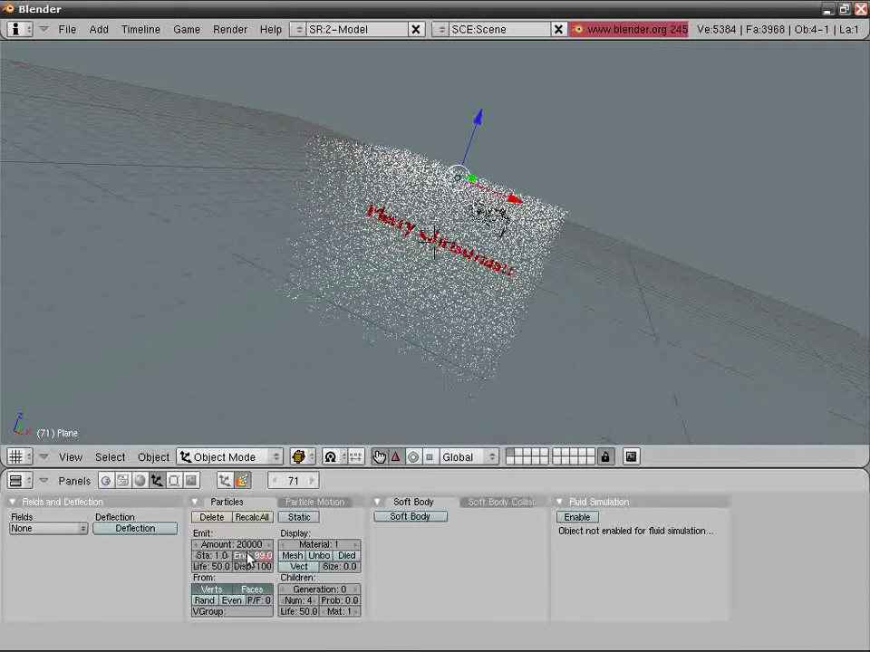
pyautogui.write('250')
pyautogui.press('Return')
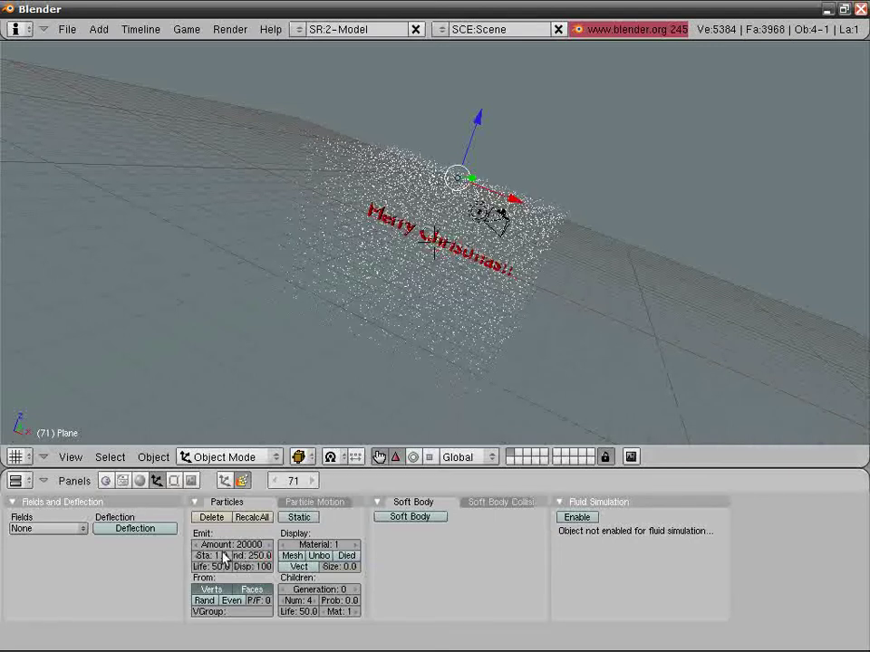
pyautogui.click(217, 556)
pyautogui.click(217, 556)
pyautogui.write('-65')
pyautogui.press('Return')
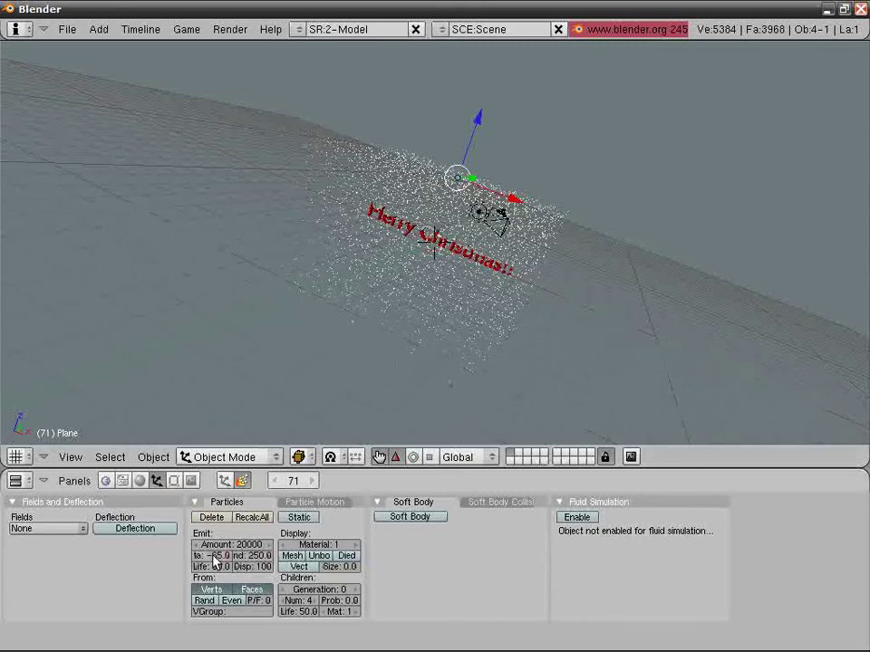
# Go back to frame 11 in camera view and test-render that frame.
pyautogui.press('KP_0')
pyautogui.press('Down')
pyautogui.press('Down')
pyautogui.press('Down')
pyautogui.press('Down')
pyautogui.press('Down')
pyautogui.press('Down')
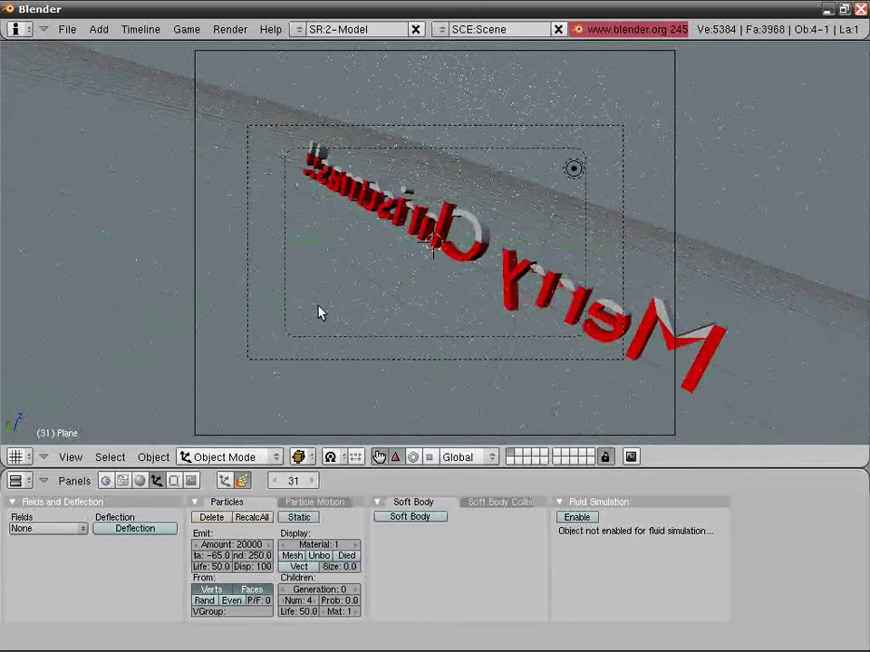
pyautogui.press('F12')
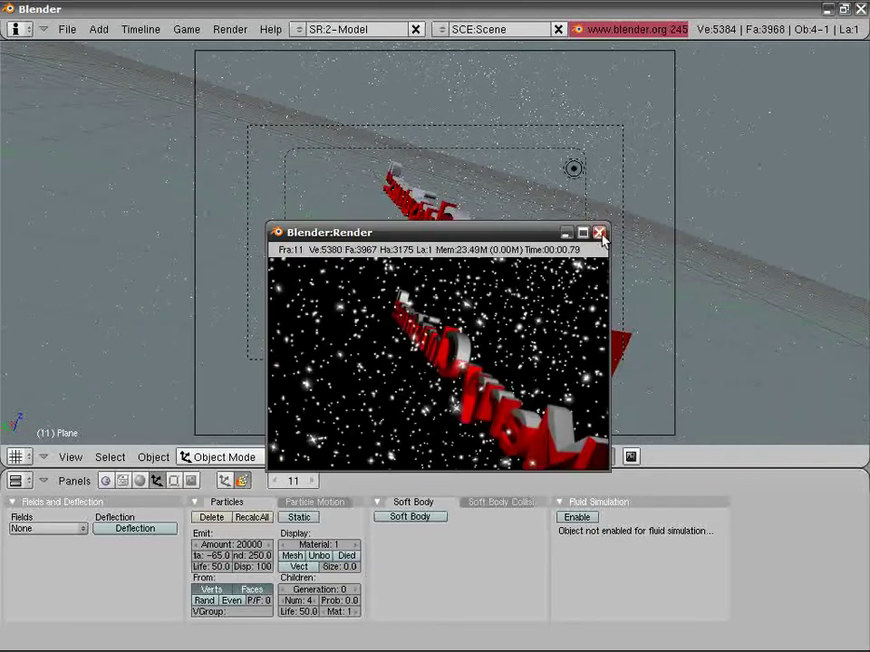
pyautogui.press('Escape')
# Enable motion blur for rendering with a blur factor of 1.00 and test-render frame 11.
pyautogui.click(192, 482)
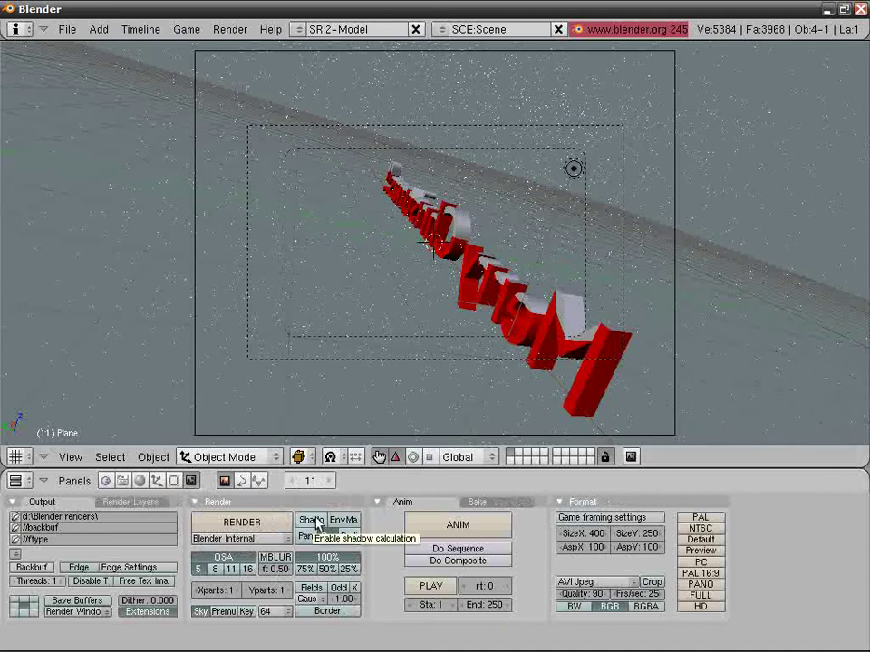
pyautogui.click(278, 557)
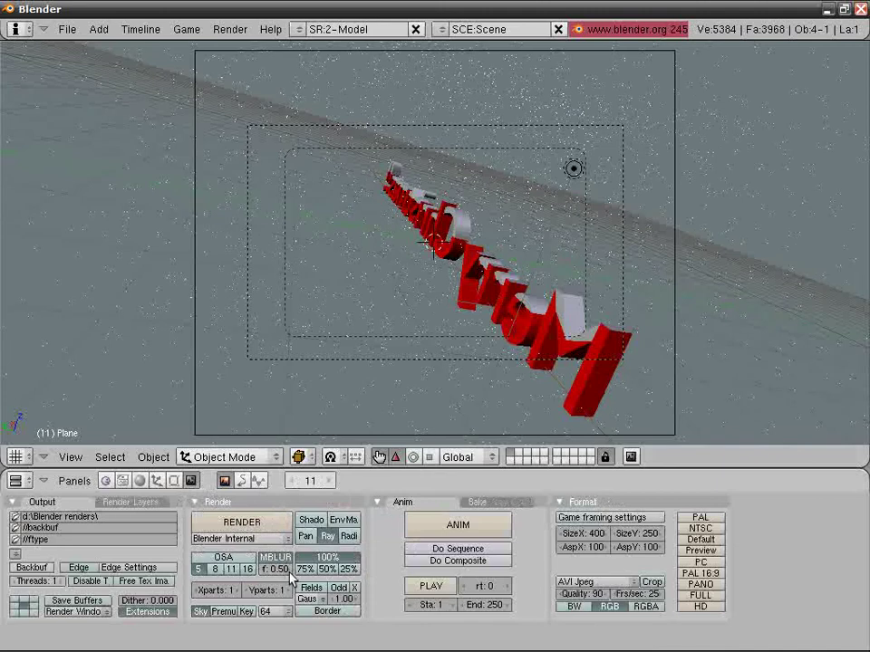
pyautogui.click(288, 571)
pyautogui.click(288, 570)
pyautogui.press('F12')
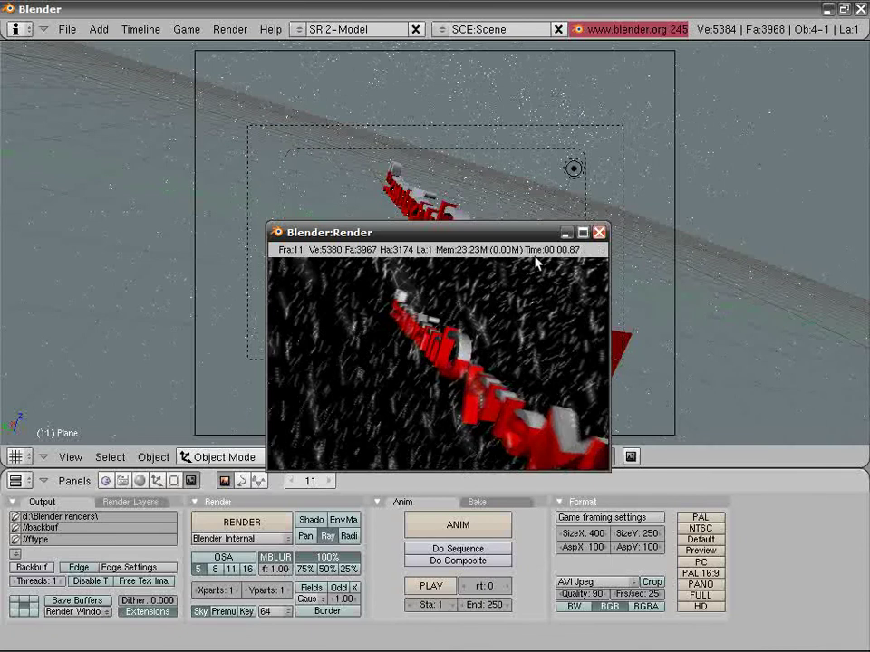
pyautogui.click(599, 233)
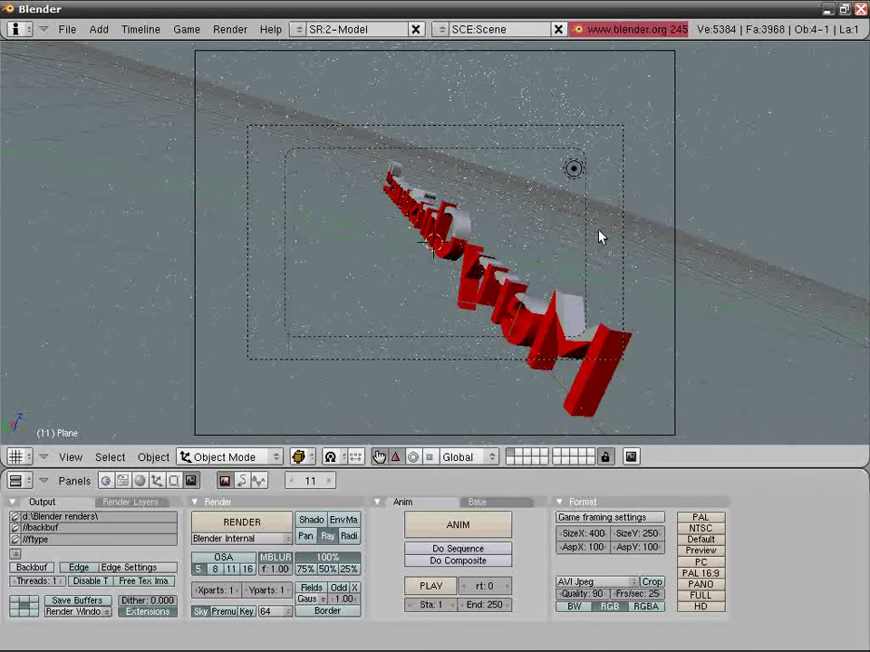
# Switch to the 4-Sequence screen layout and add the current scene as a strip starting at frame 1.
pyautogui.press('Up')
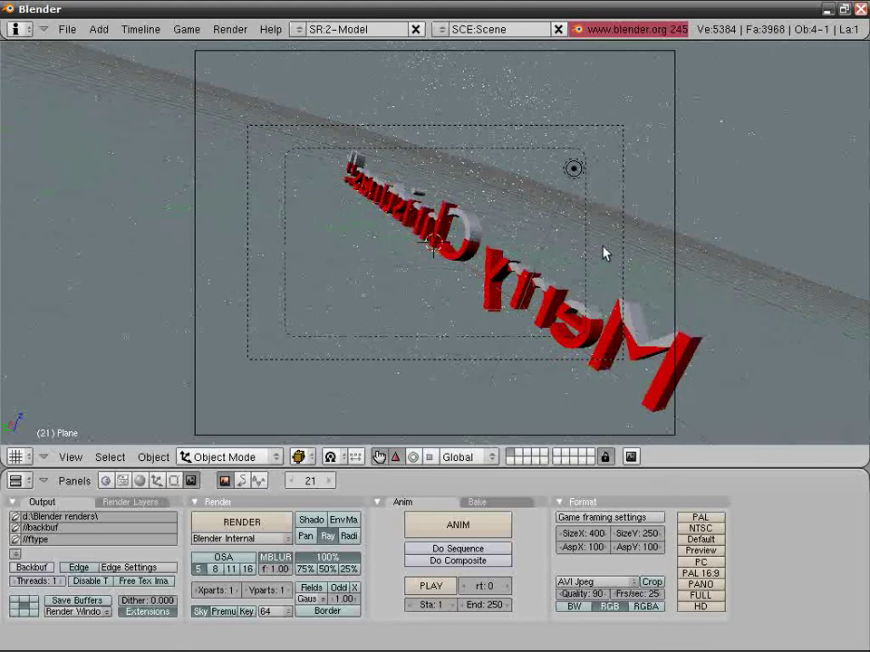
pyautogui.hotkey('ctrl', 'Right')
pyautogui.hotkey('ctrl', 'Right')
pyautogui.hotkey('shift', 'Left')
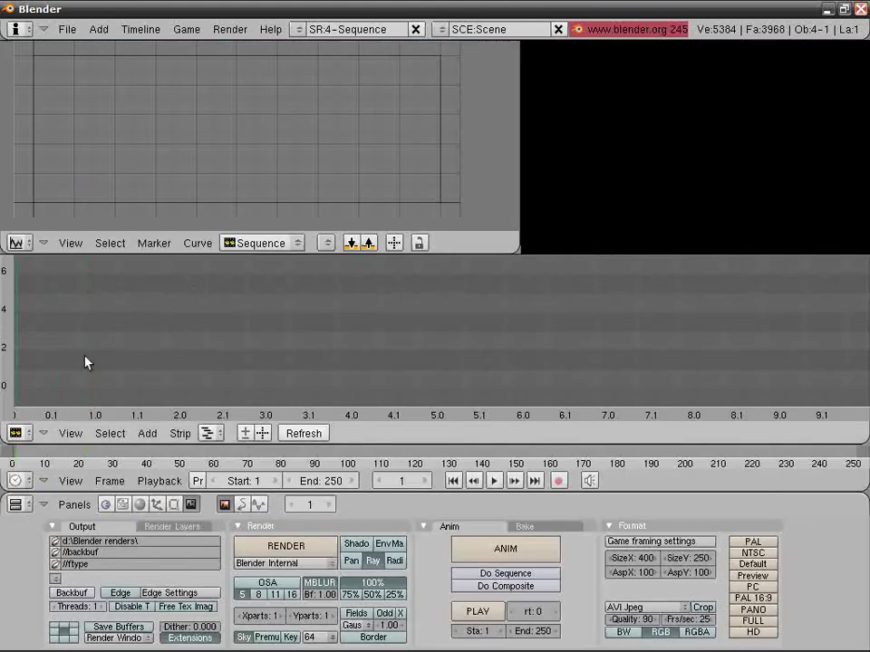
pyautogui.hotkey('shift', 'a')
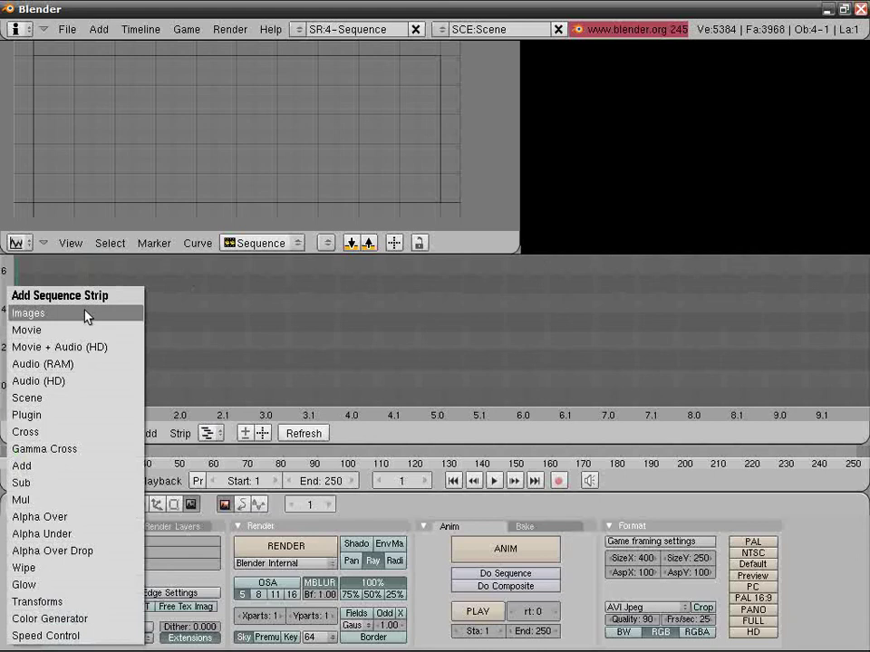
pyautogui.click(32, 397)
pyautogui.click(17, 421)
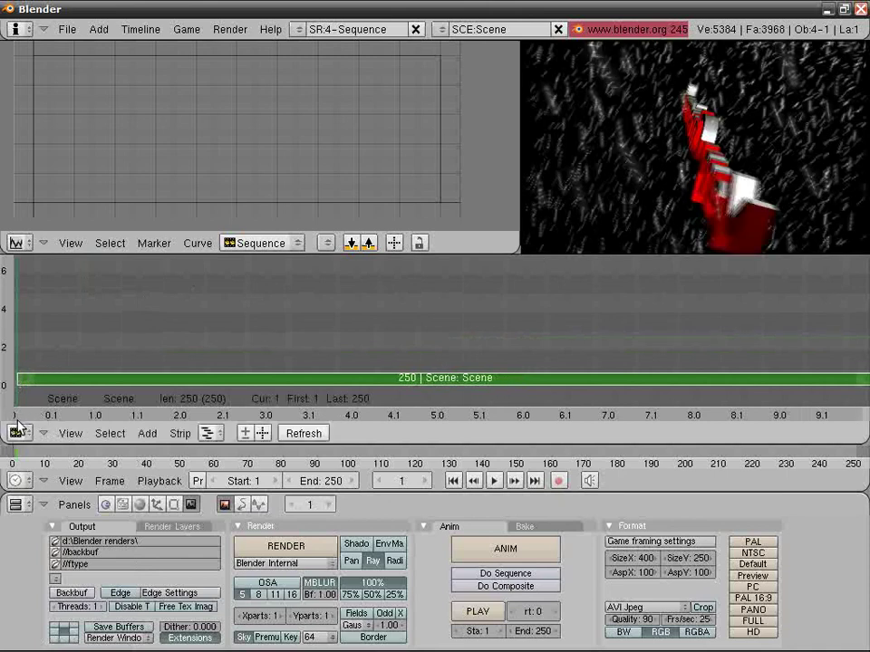
# Add a Glow effect over the scene strip, look at its properties, and preview it at frame 74.
pyautogui.hotkey('shift', 'a')
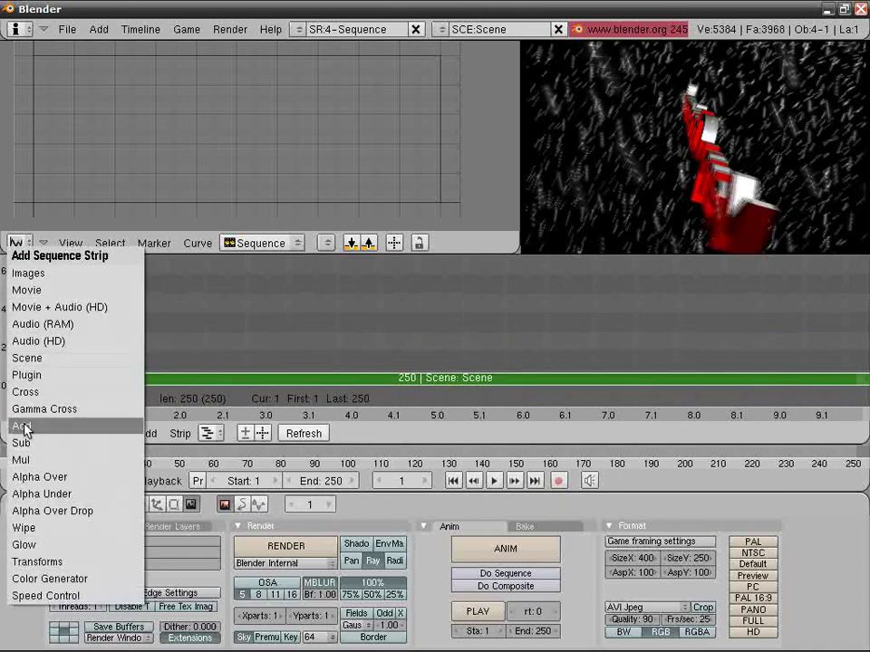
pyautogui.click(27, 545)
pyautogui.press('n')
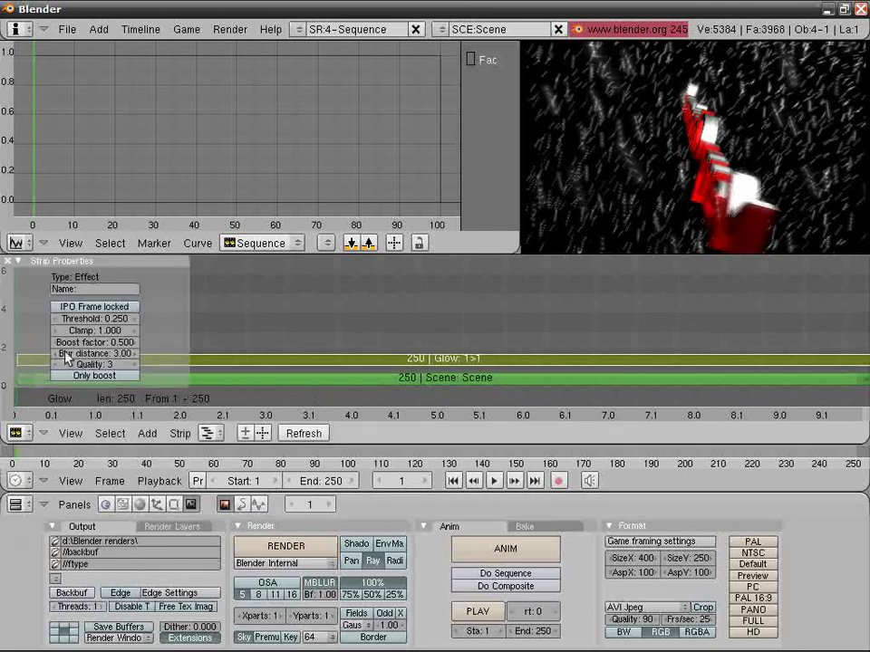
pyautogui.press('n')
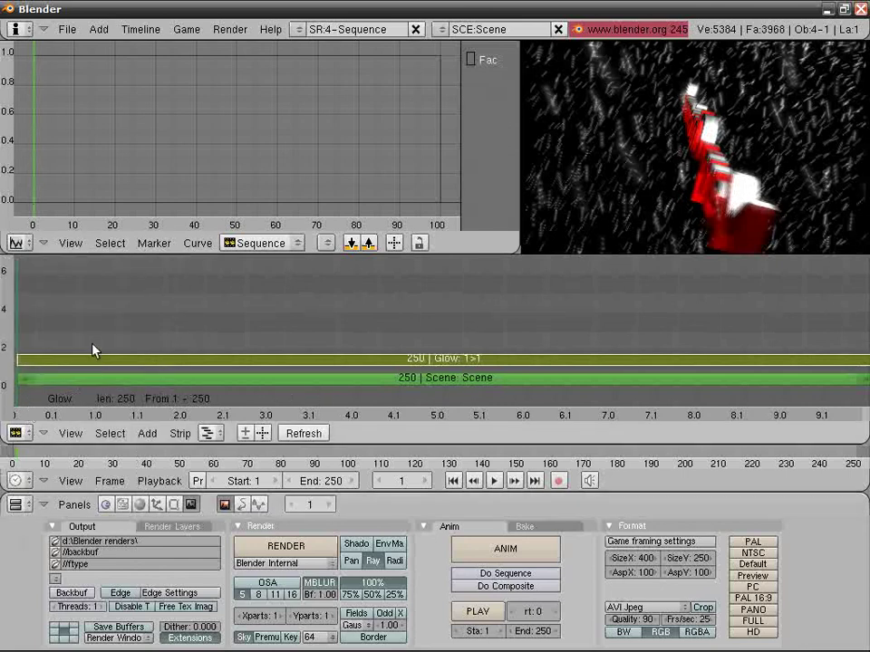
pyautogui.click(269, 355)
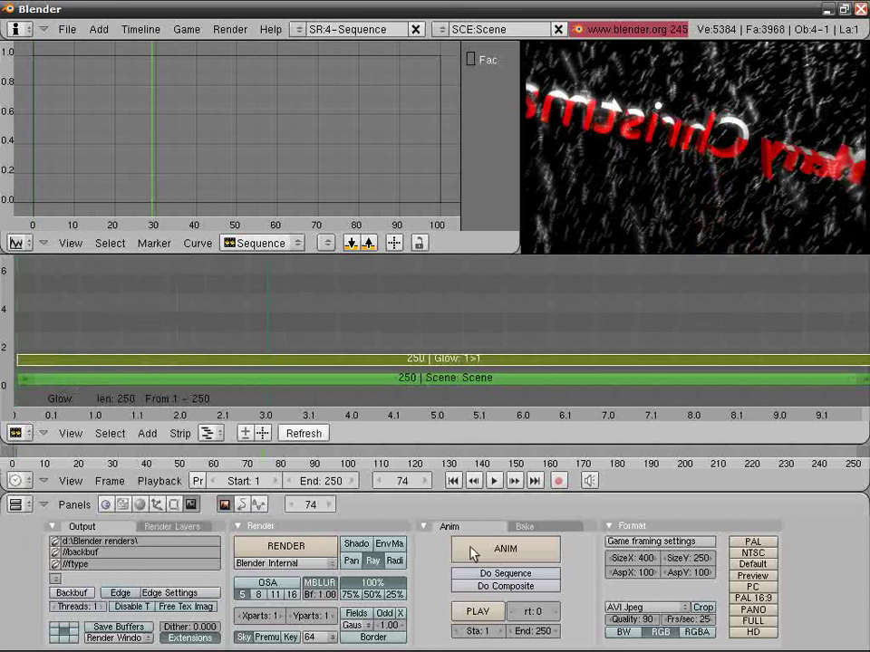
# Enable Do Sequence for the animation render and close Blender.
pyautogui.click(536, 574)
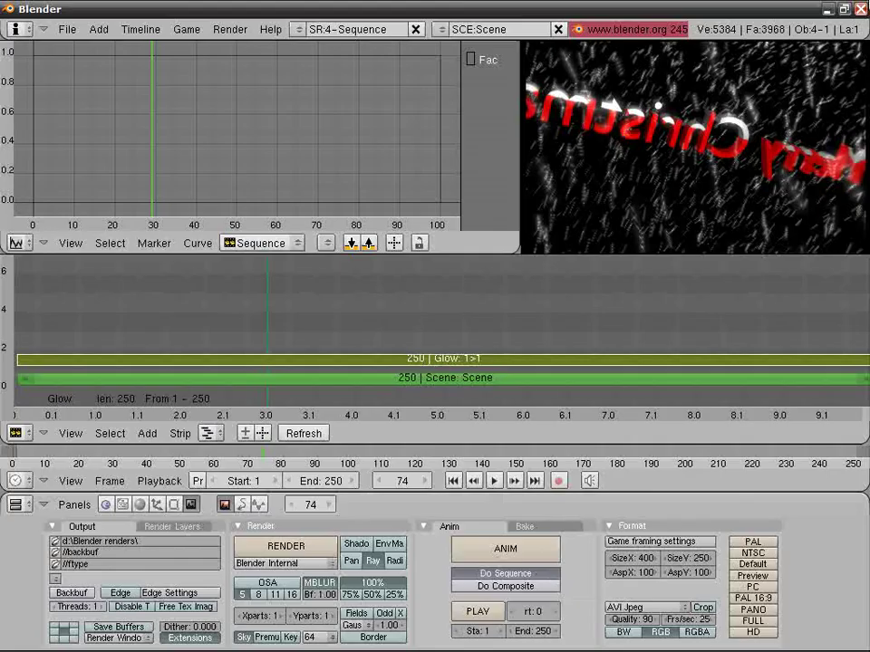
pyautogui.click(858, 9)
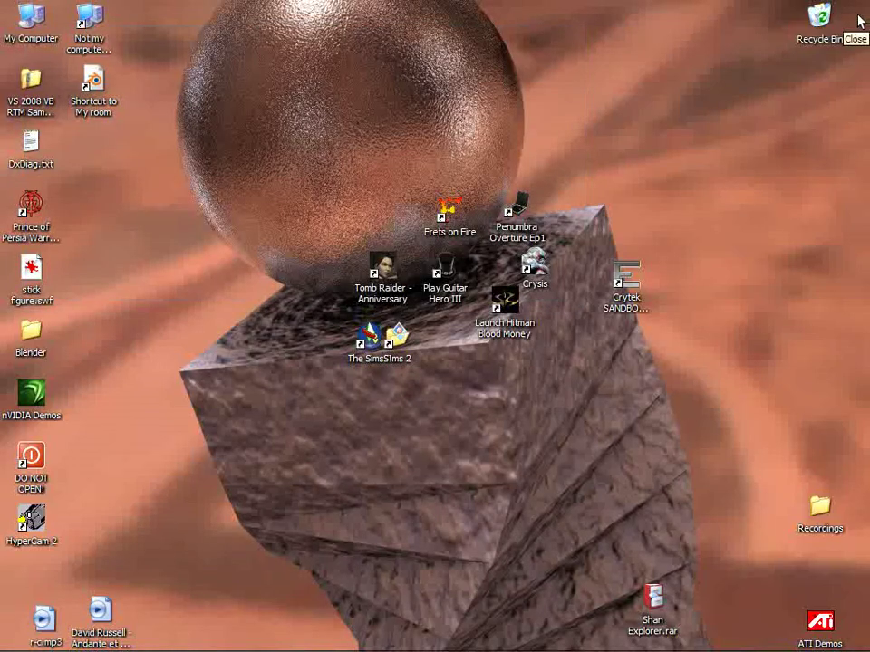